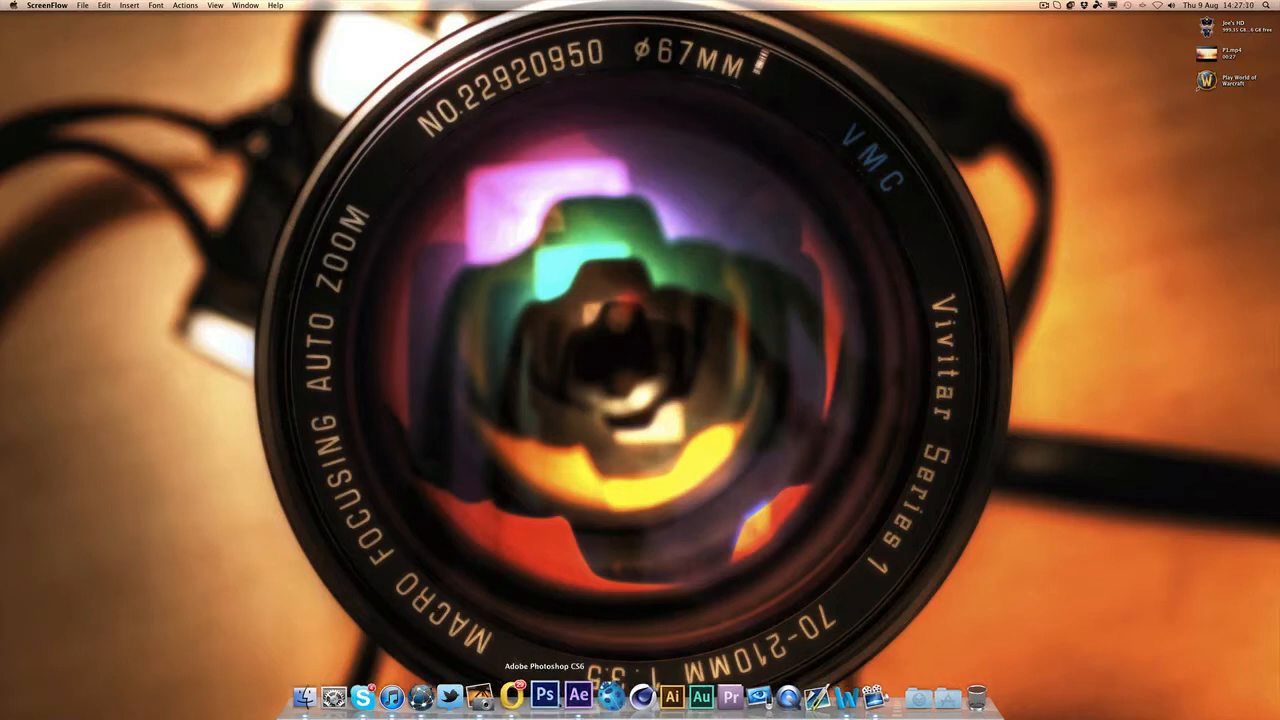
Step: Bring After Effects forward and toggle the song layer's waveform open and closed
click(576, 695)
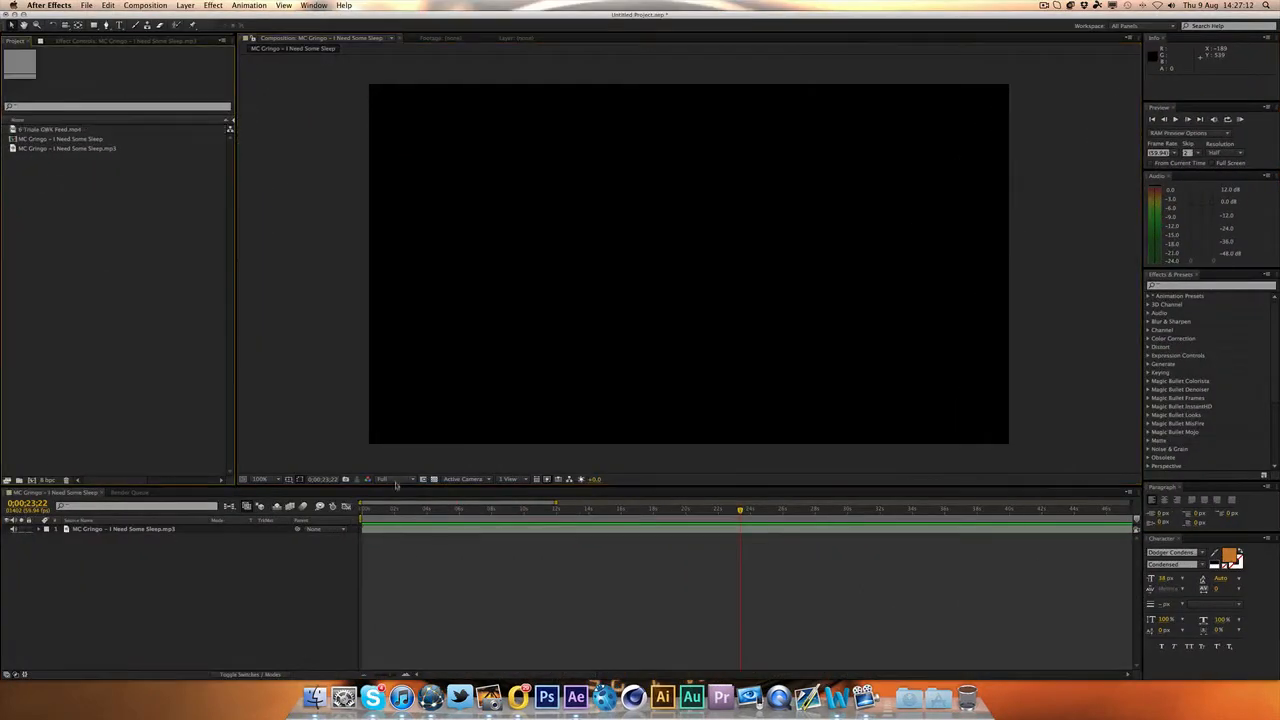
click(627, 531)
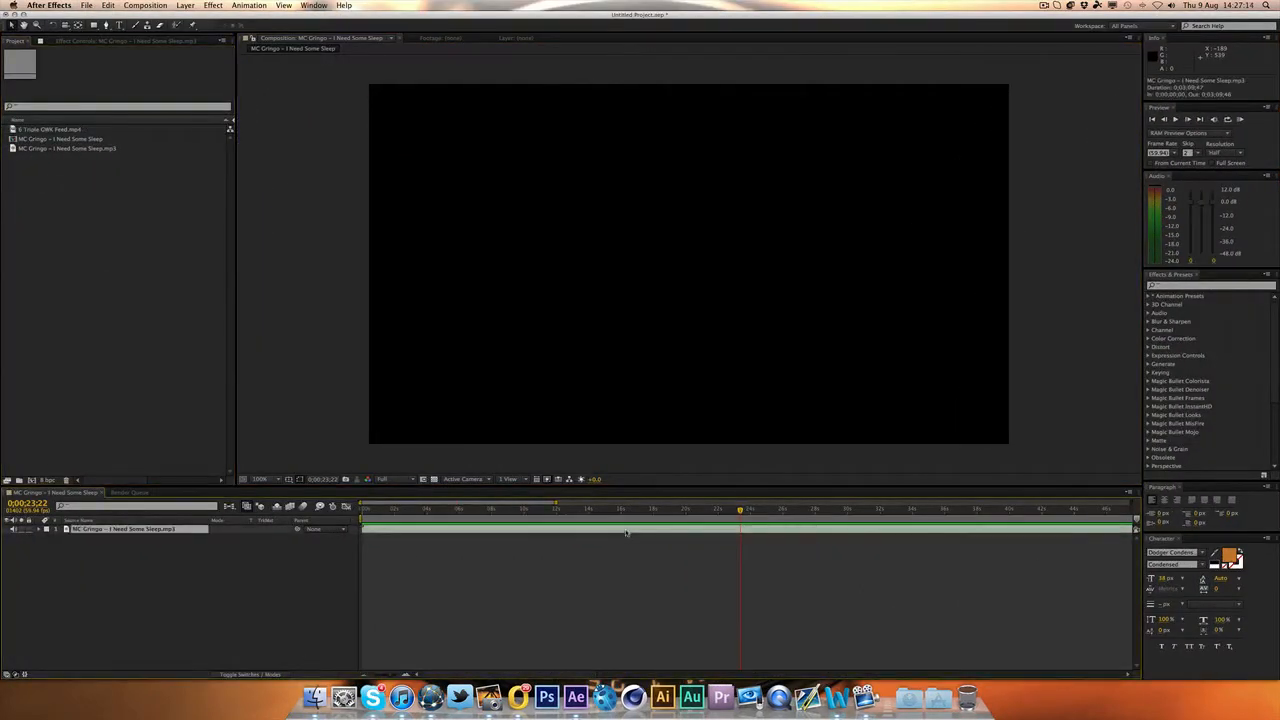
key(l)
key(l)
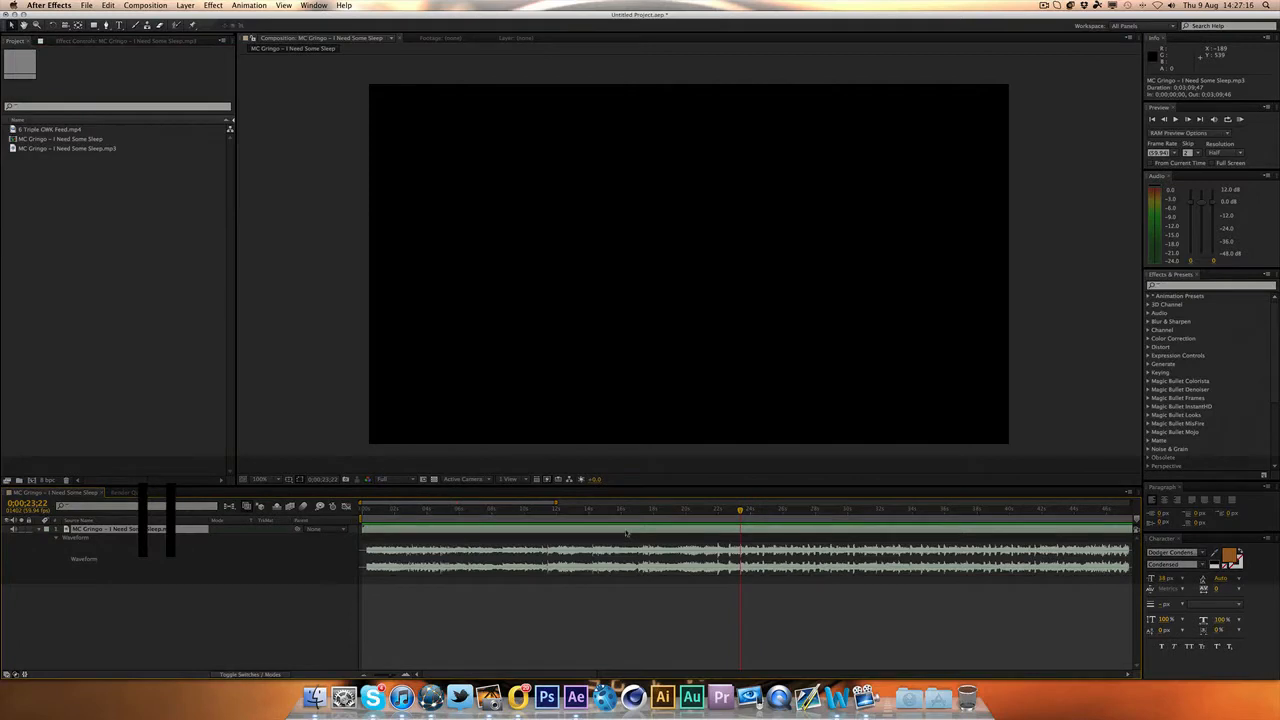
key(l)
key(l)
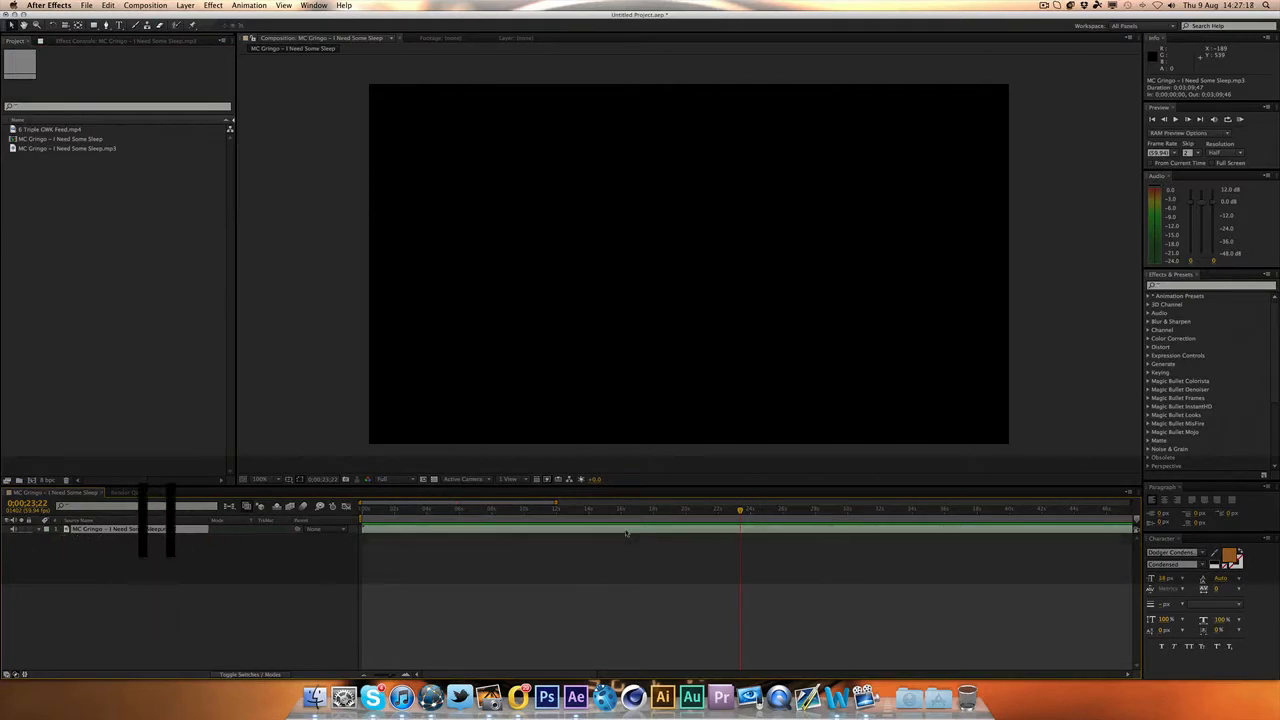
key(F2)
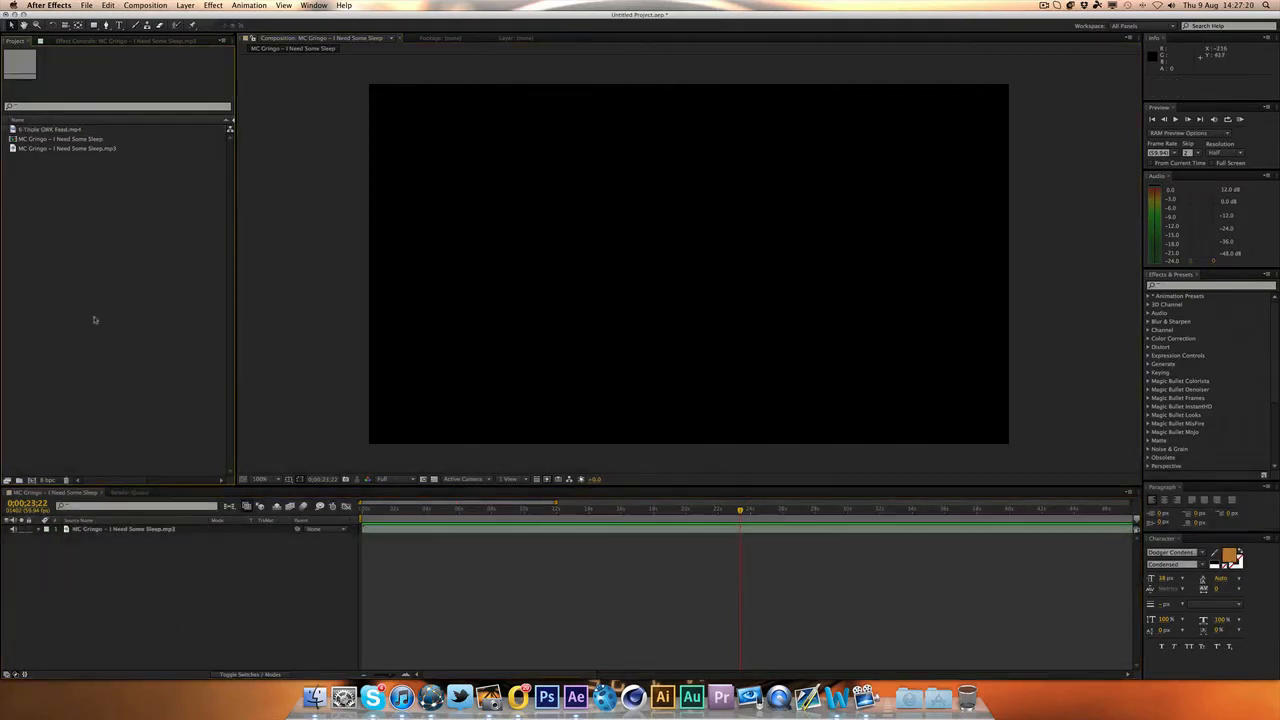
Step: Reselect the MC Gringo song layer and reveal its audio waveform with LL
click(110, 529)
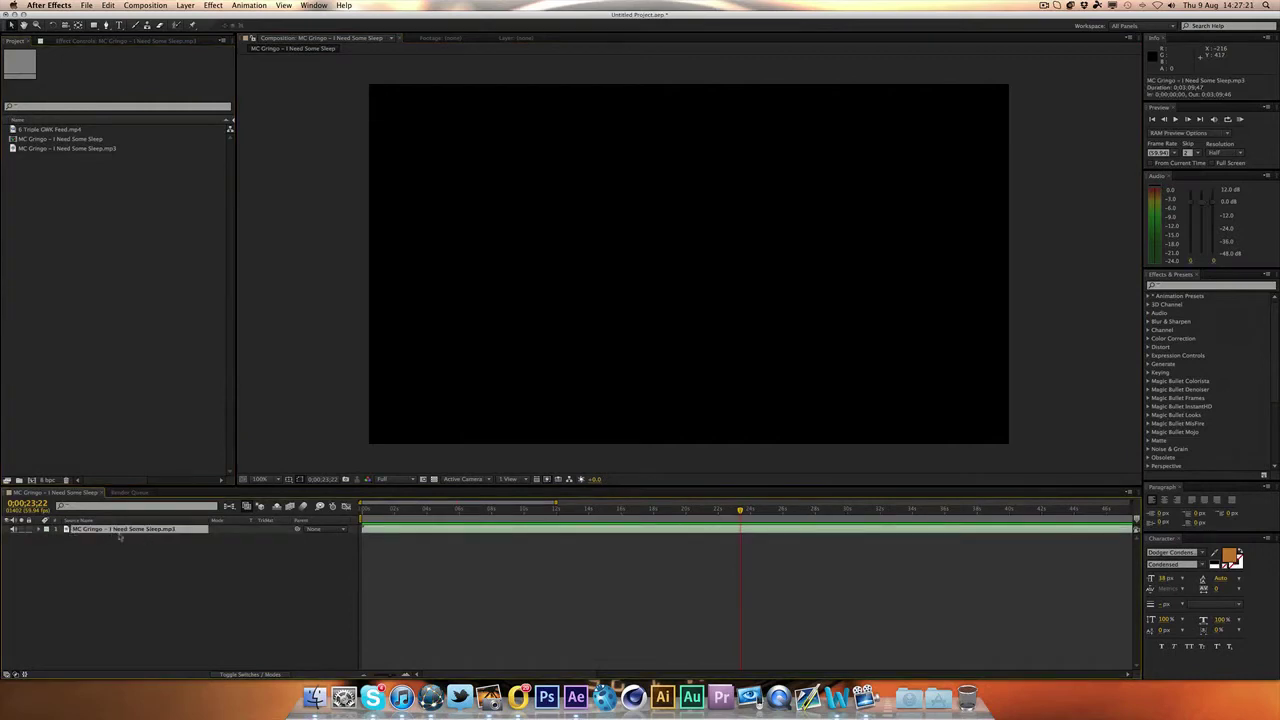
click(181, 574)
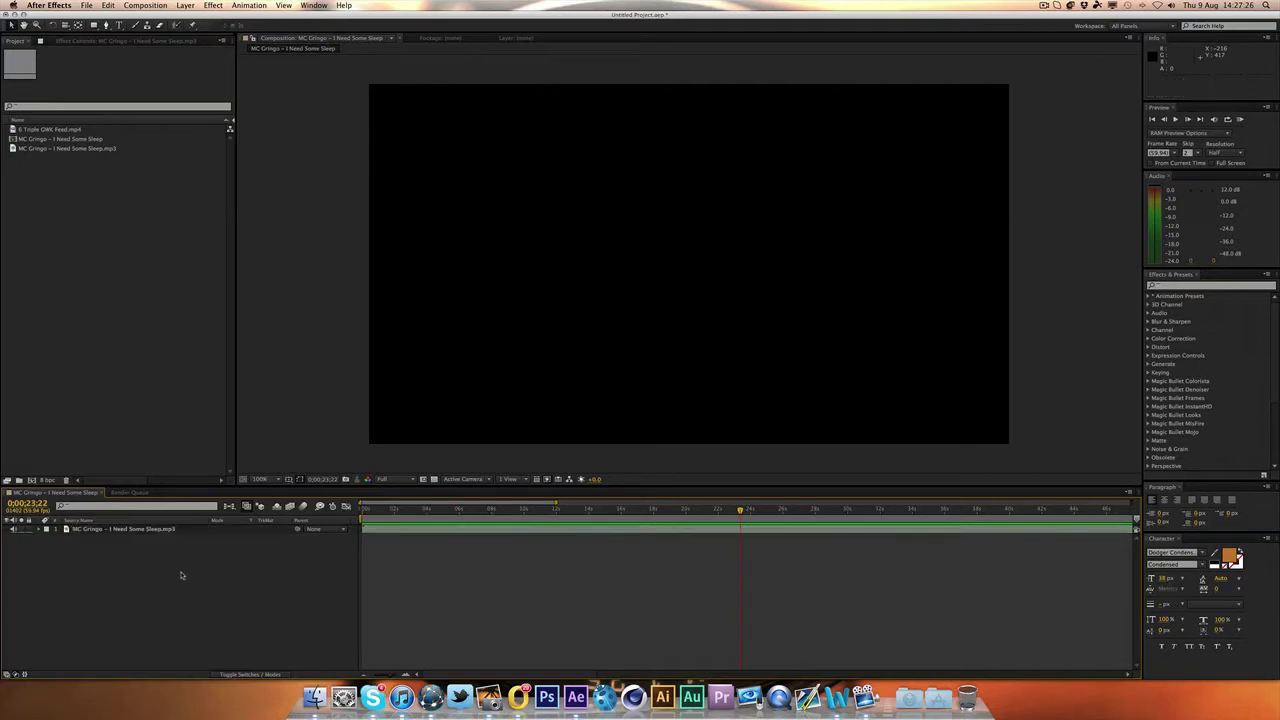
click(143, 532)
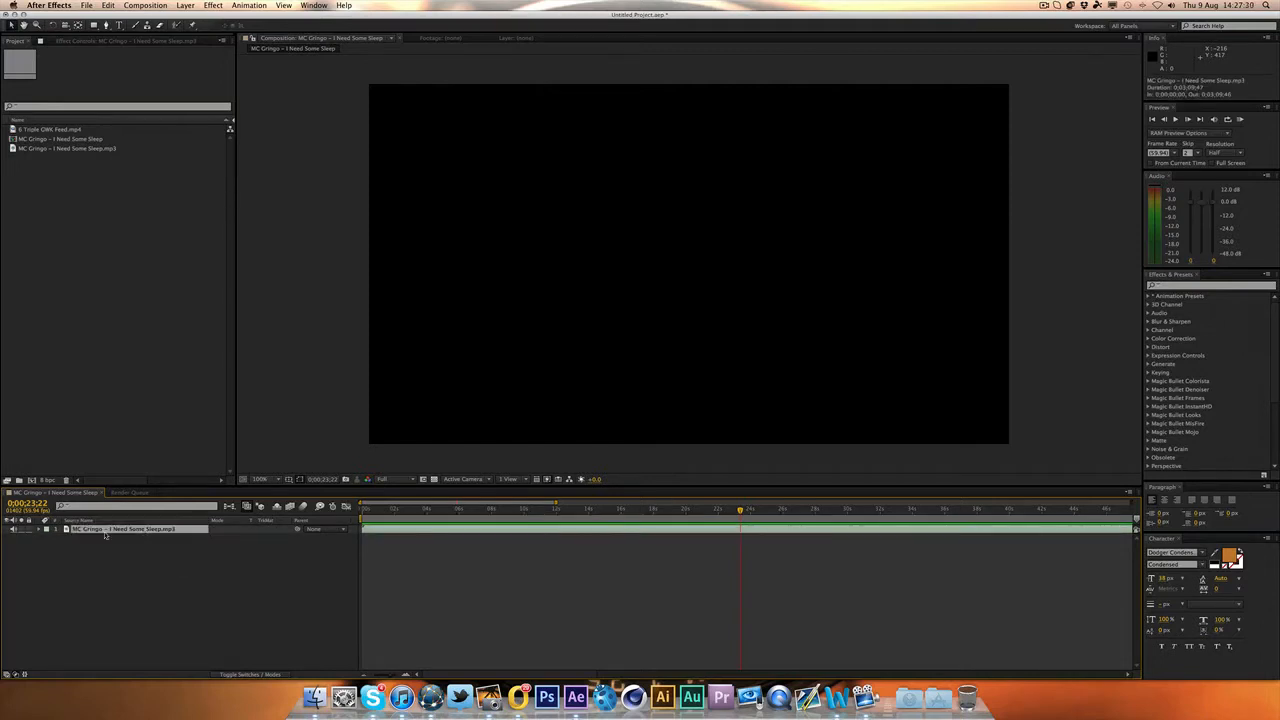
key(l)
key(l)
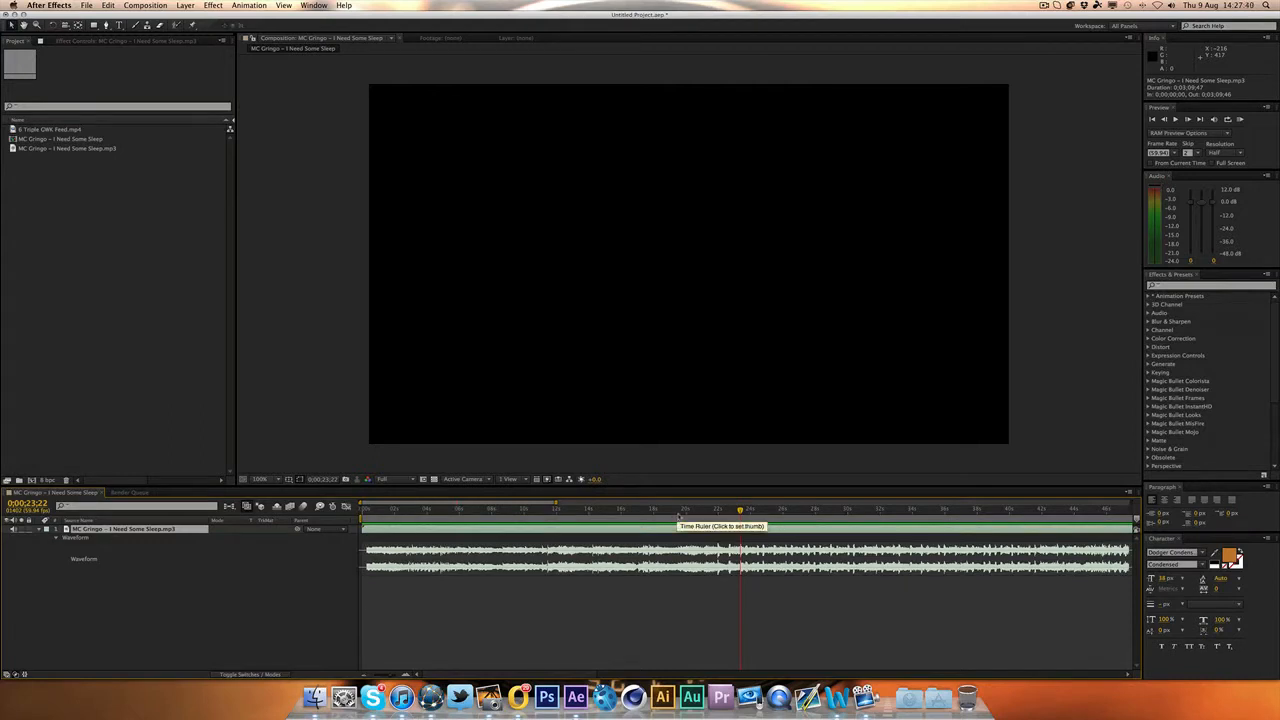
Step: Audio-preview the song from about 20 seconds and place a layer marker on the first beat
drag(684, 512, 696, 512)
key(super+KP_Decimal)
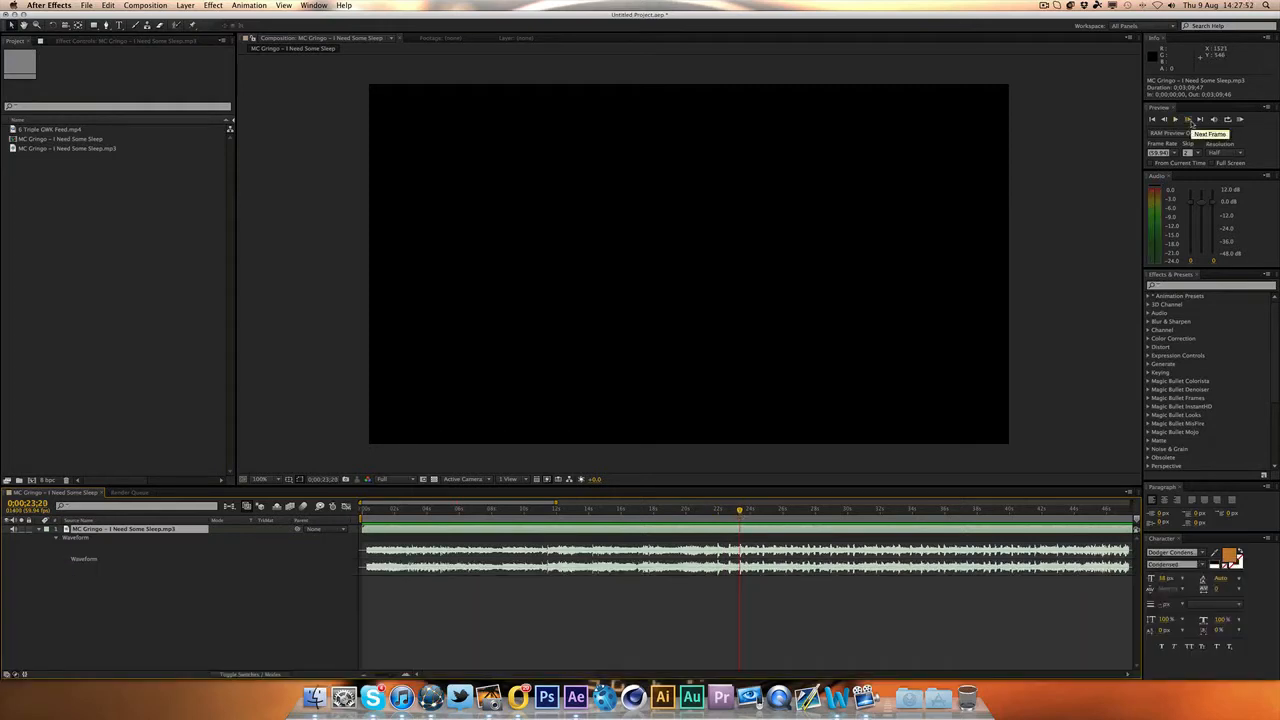
click(1193, 119)
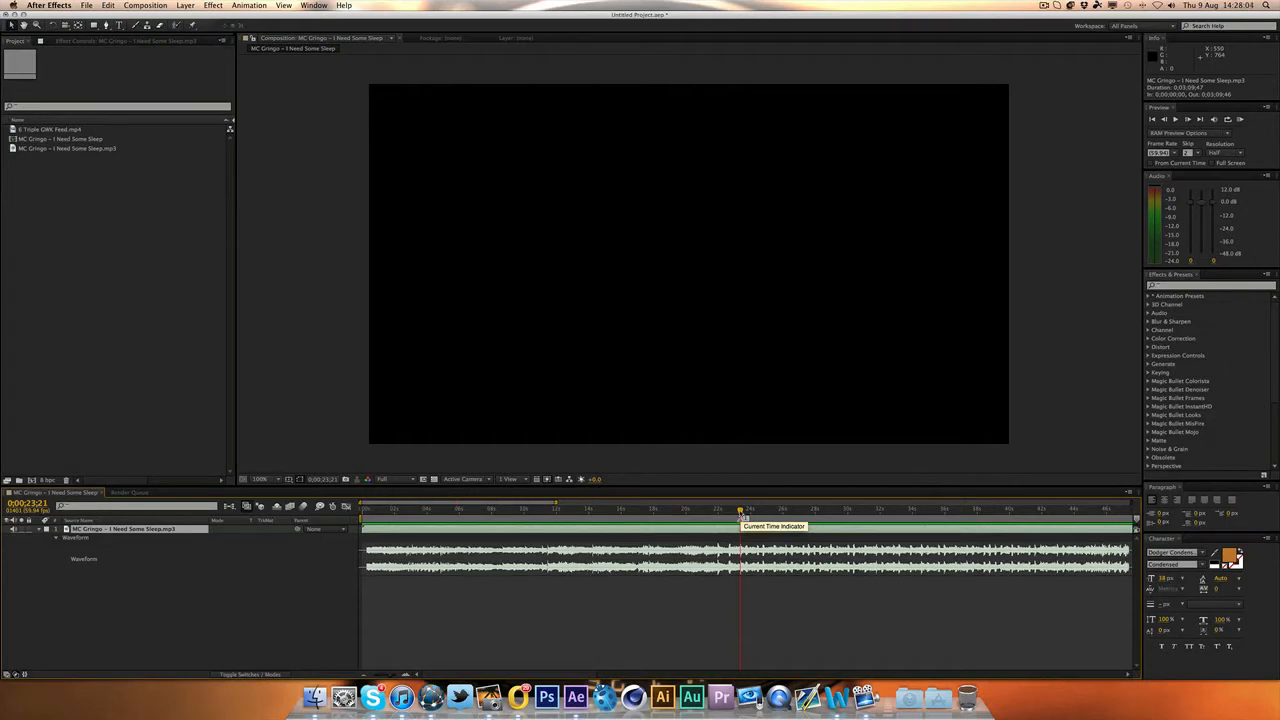
drag(741, 512, 786, 512)
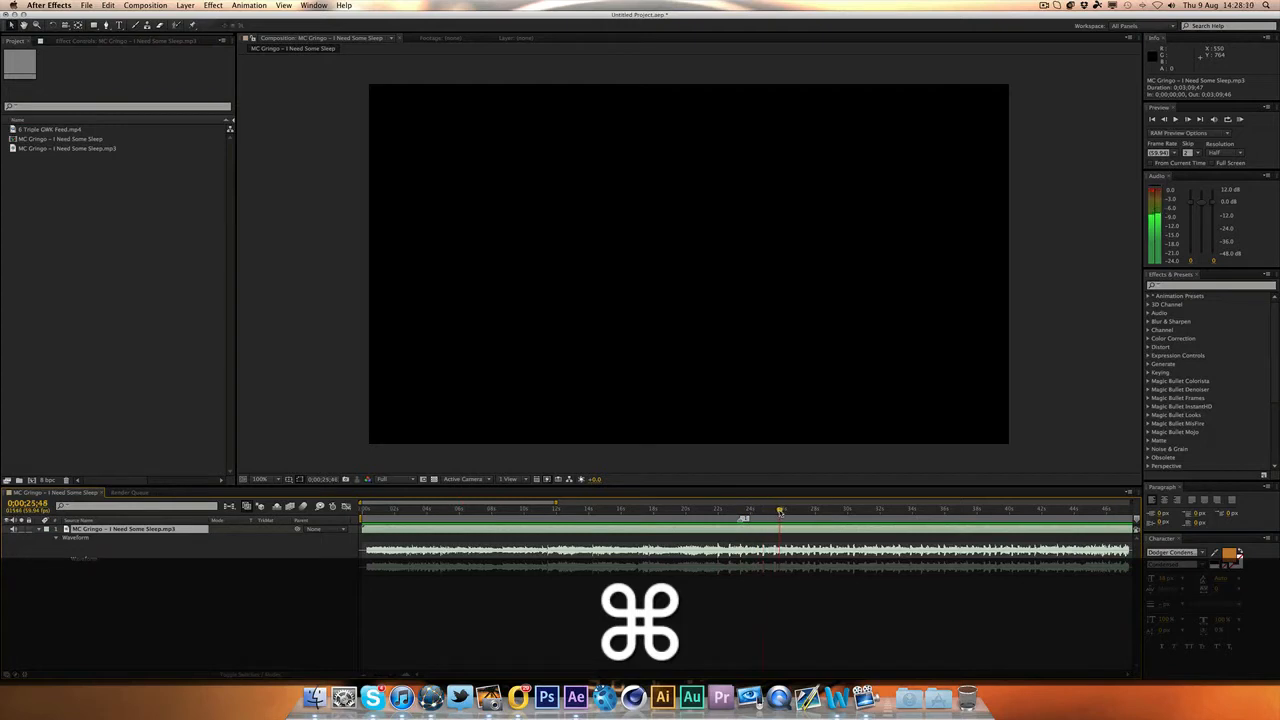
key(shift)
key(KP_Multiply)
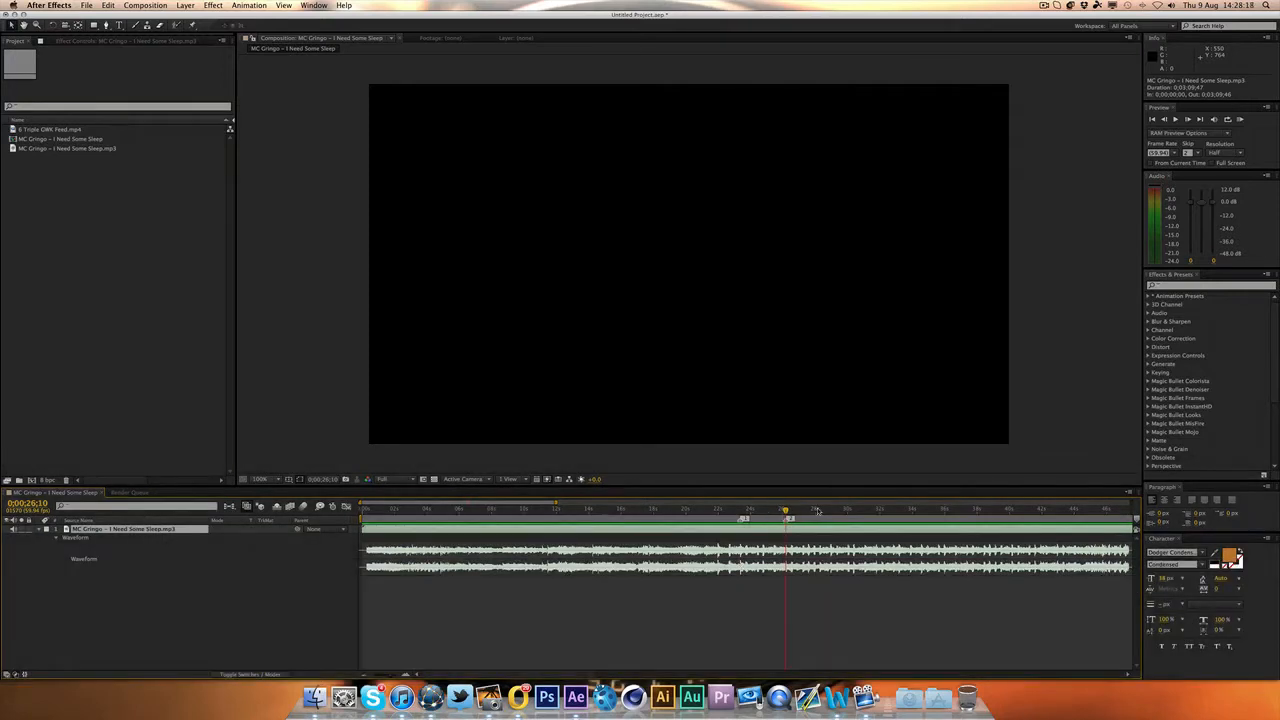
Step: Scrub to about 27 seconds, step back a frame and mark the next beat
click(765, 512)
drag(764, 512, 831, 512)
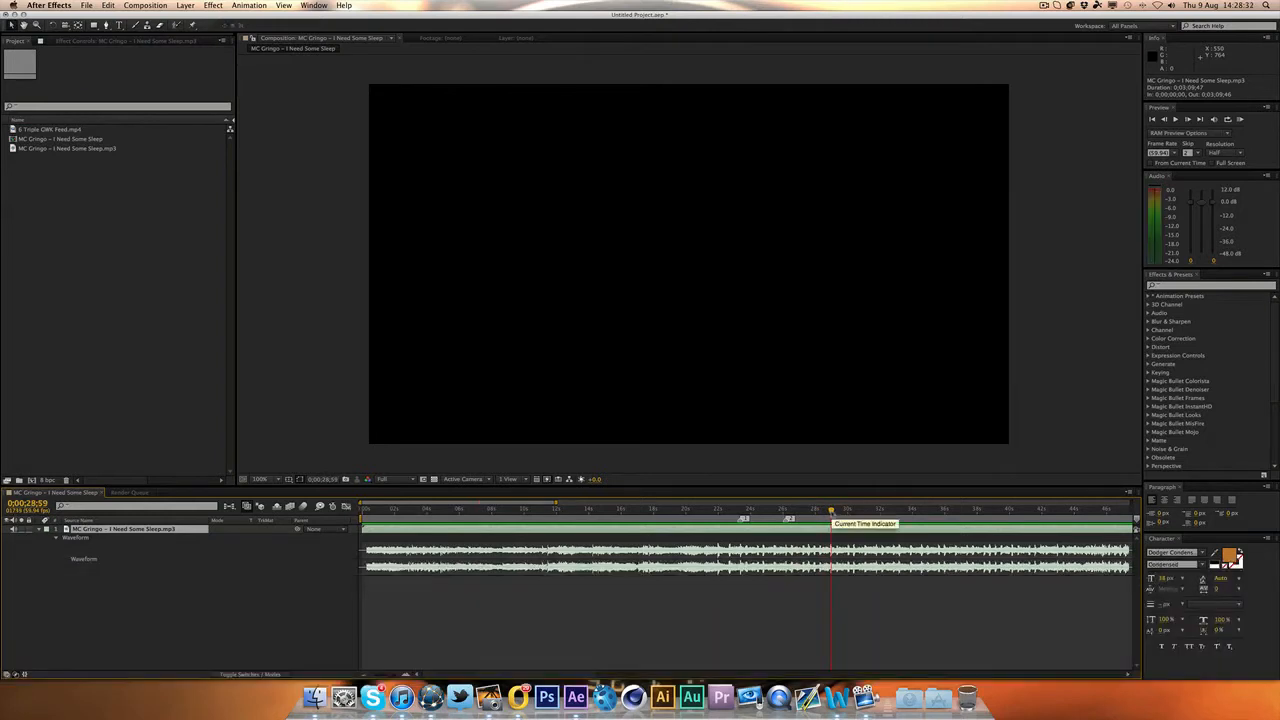
key(super+Left)
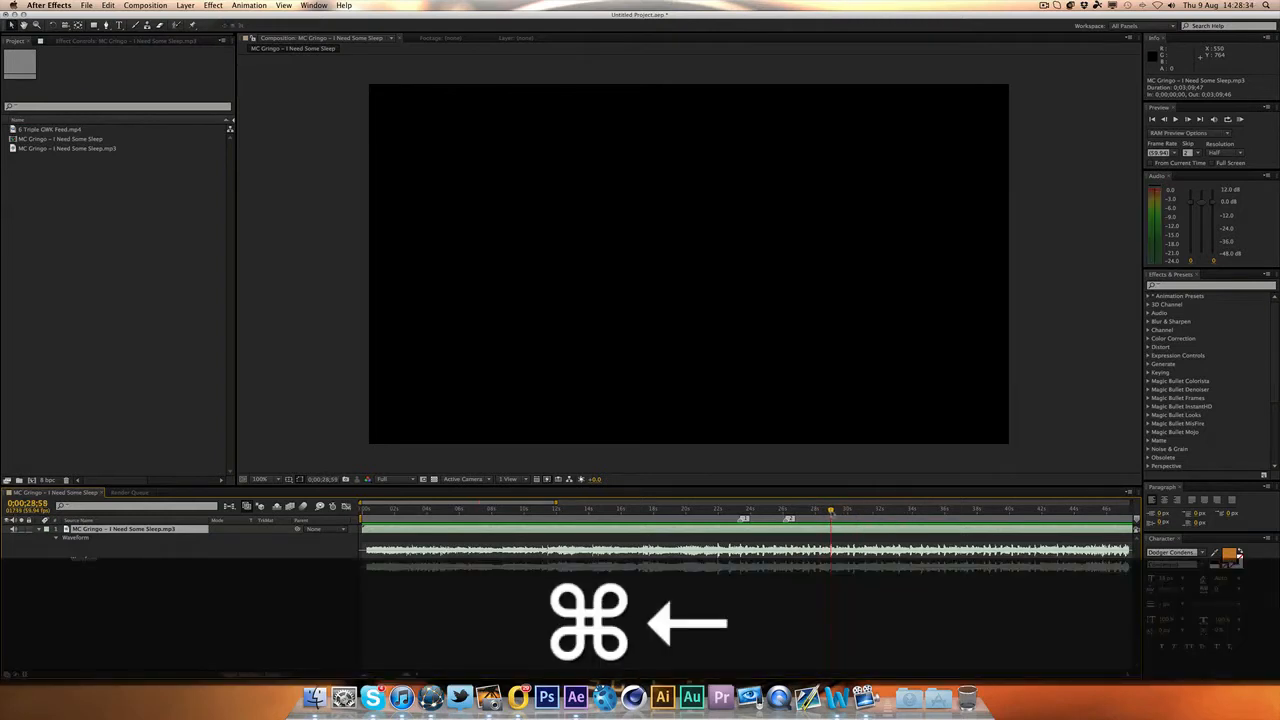
key(shift+8)
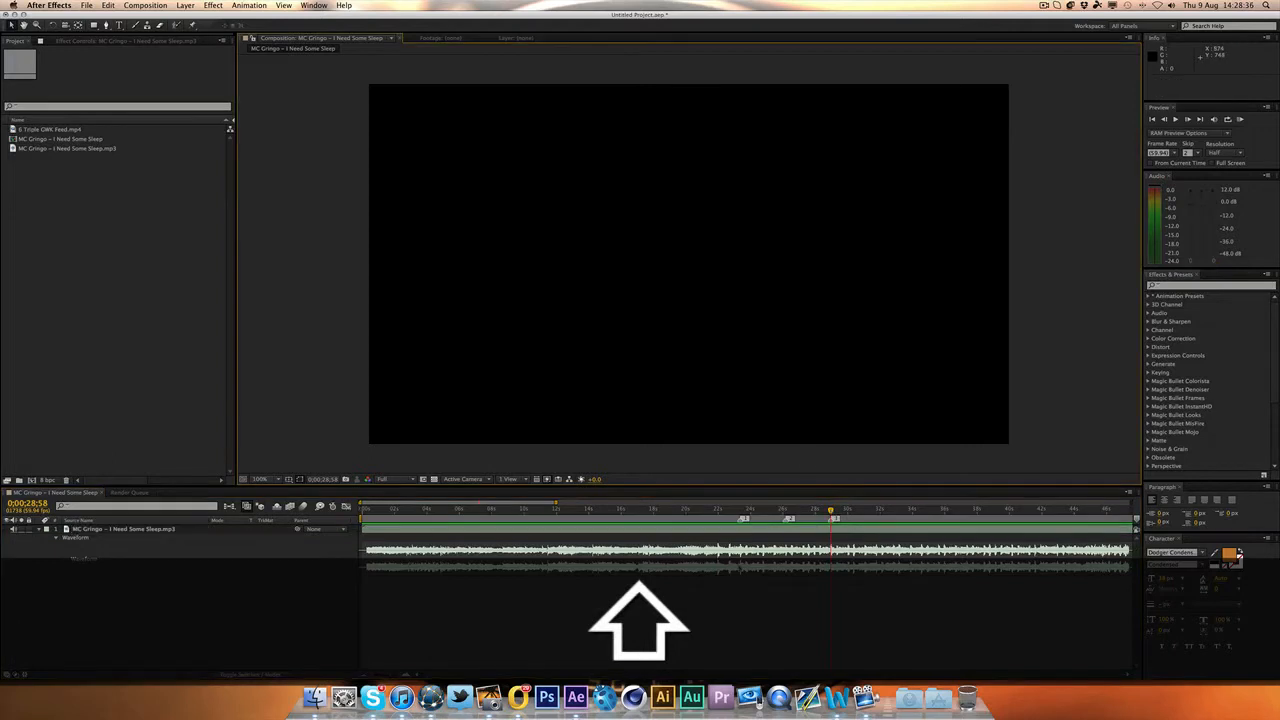
key(w)
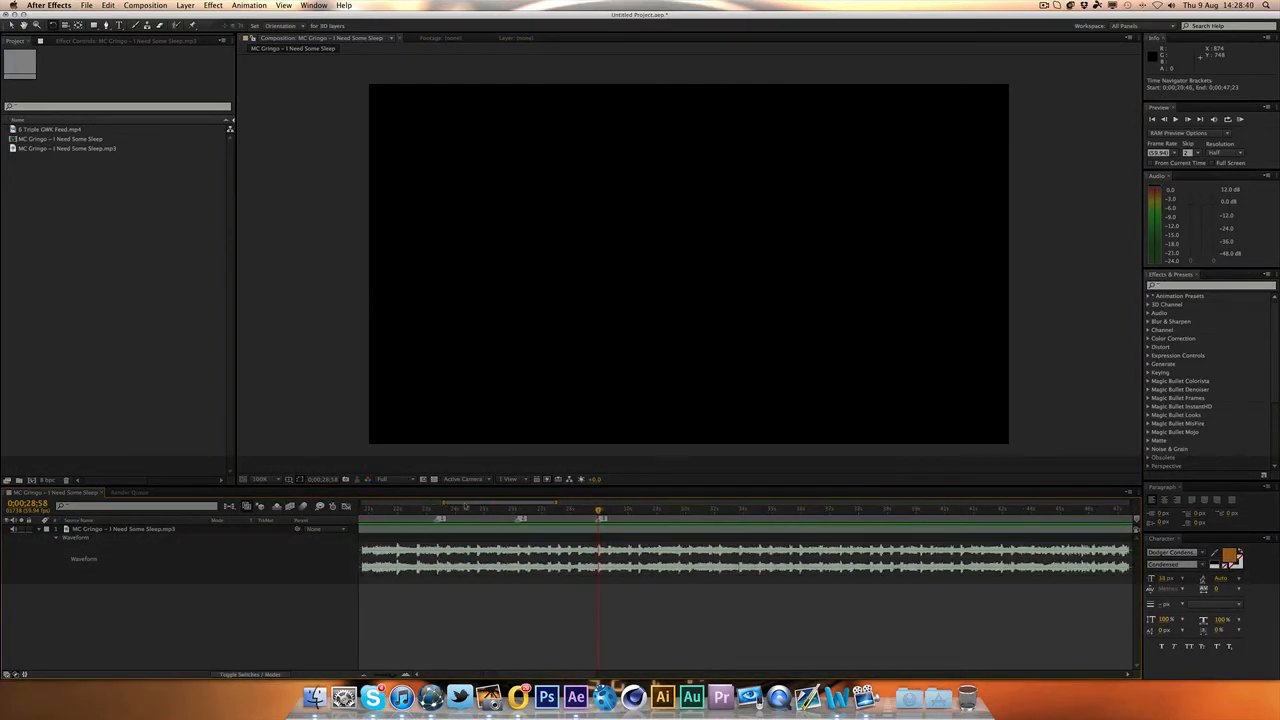
scroll(700, 555, up, 4)
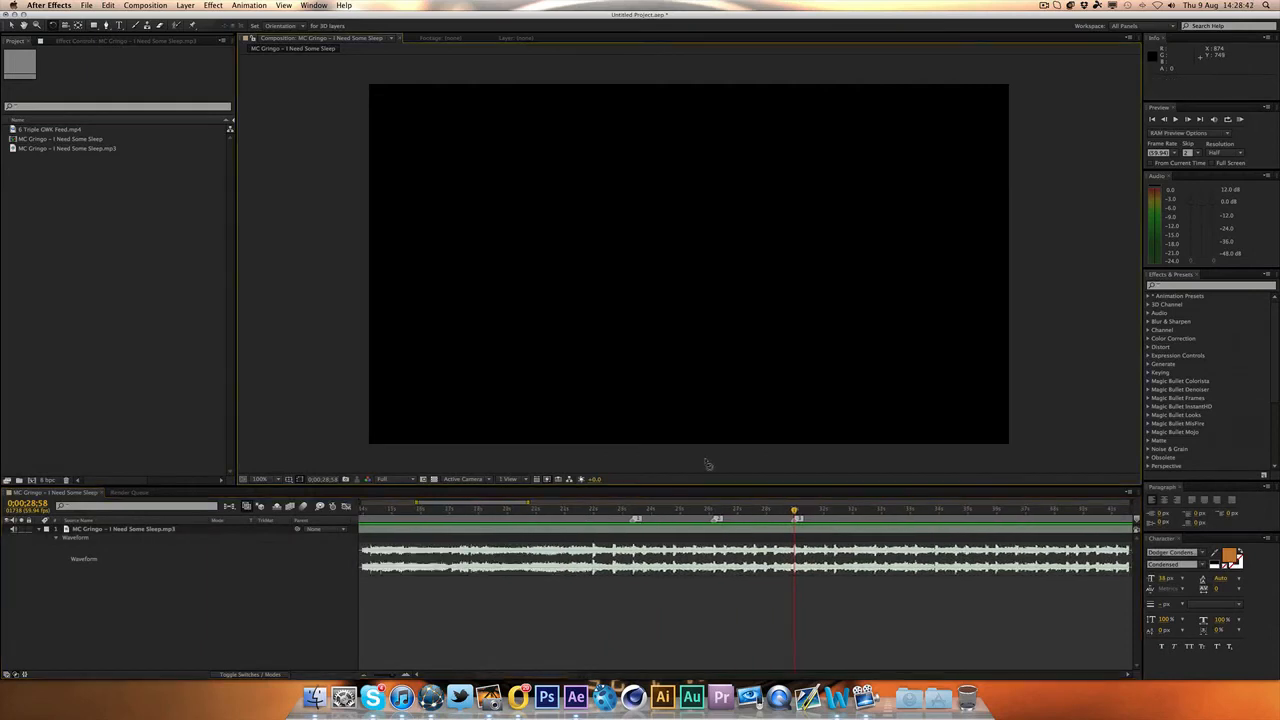
Step: Import Intervention.wav from the RESOURCES/SOUNDS/MW2 folder into the project
double_click(66, 228)
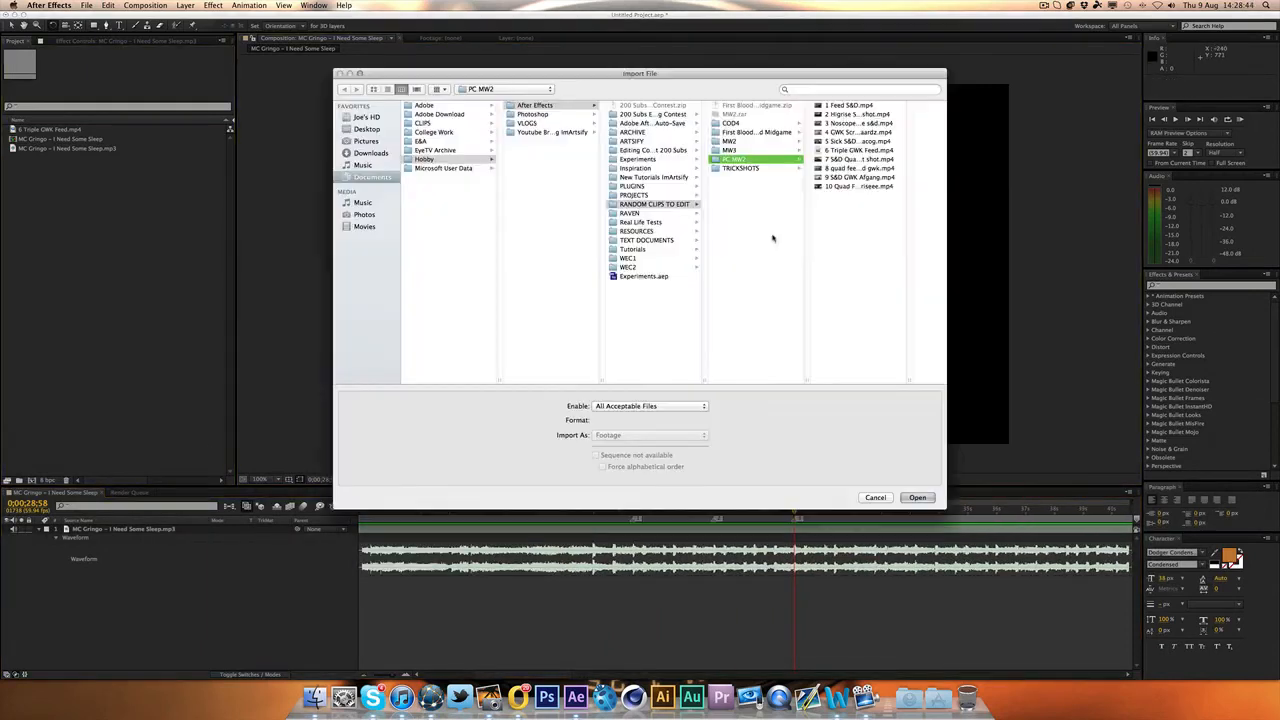
click(638, 231)
click(735, 123)
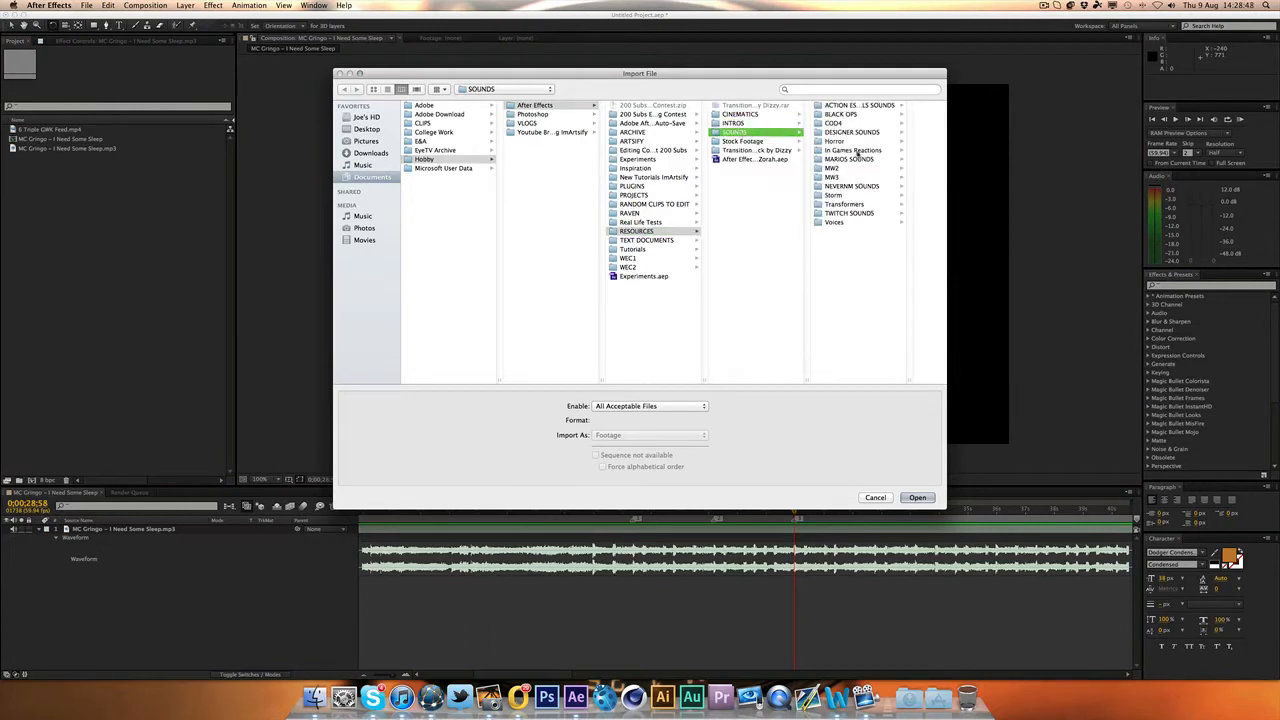
click(840, 168)
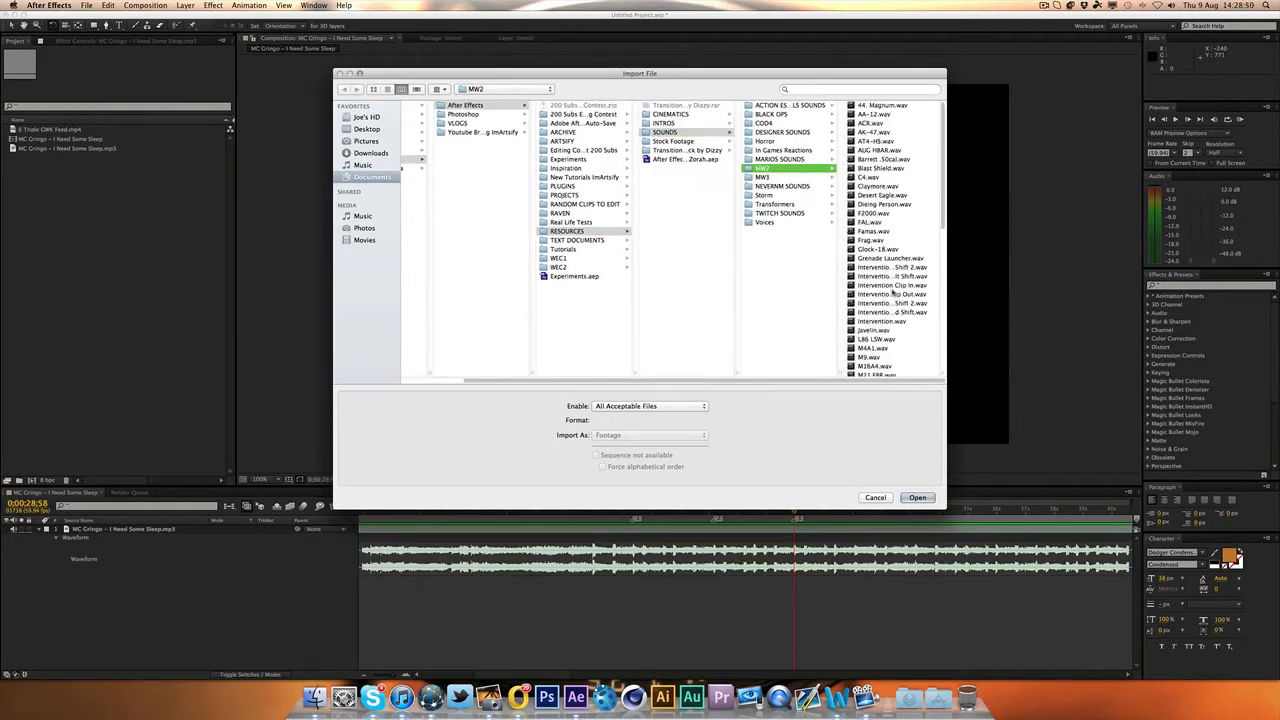
click(890, 321)
click(918, 497)
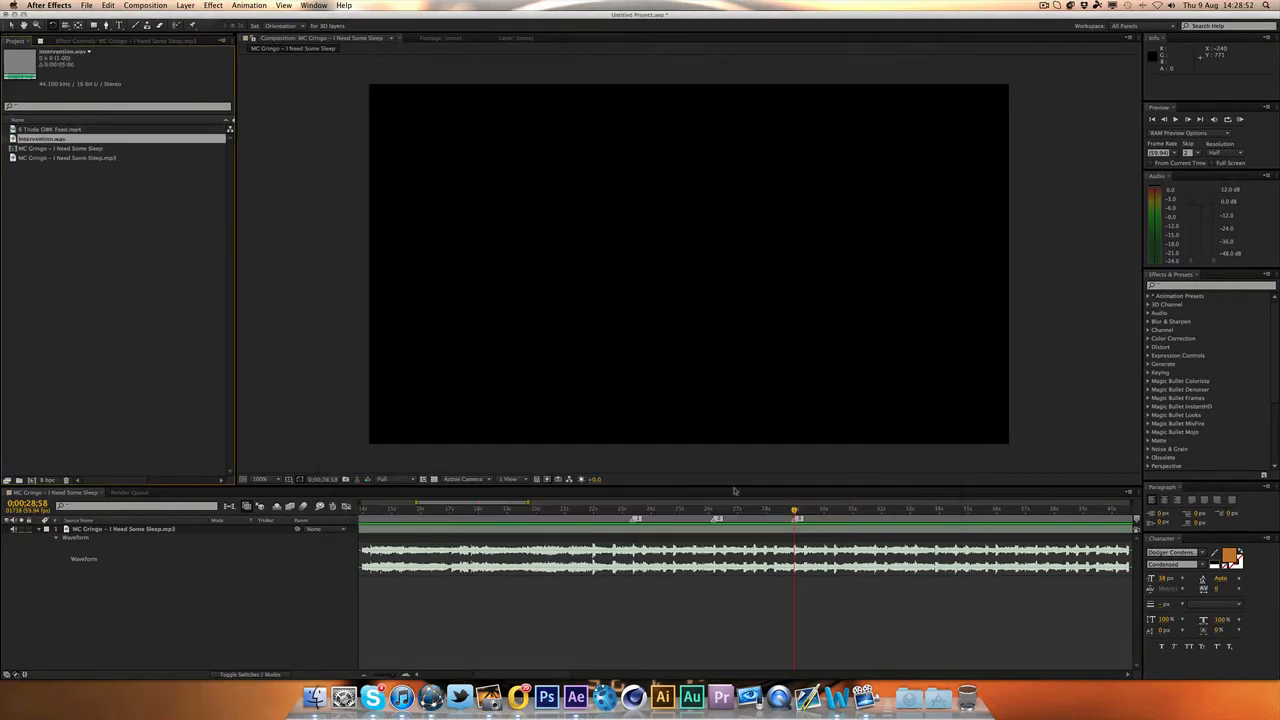
Step: Add Intervention.wav to the comp and duplicate it twice so each copy starts on a beat
drag(42, 135, 633, 583)
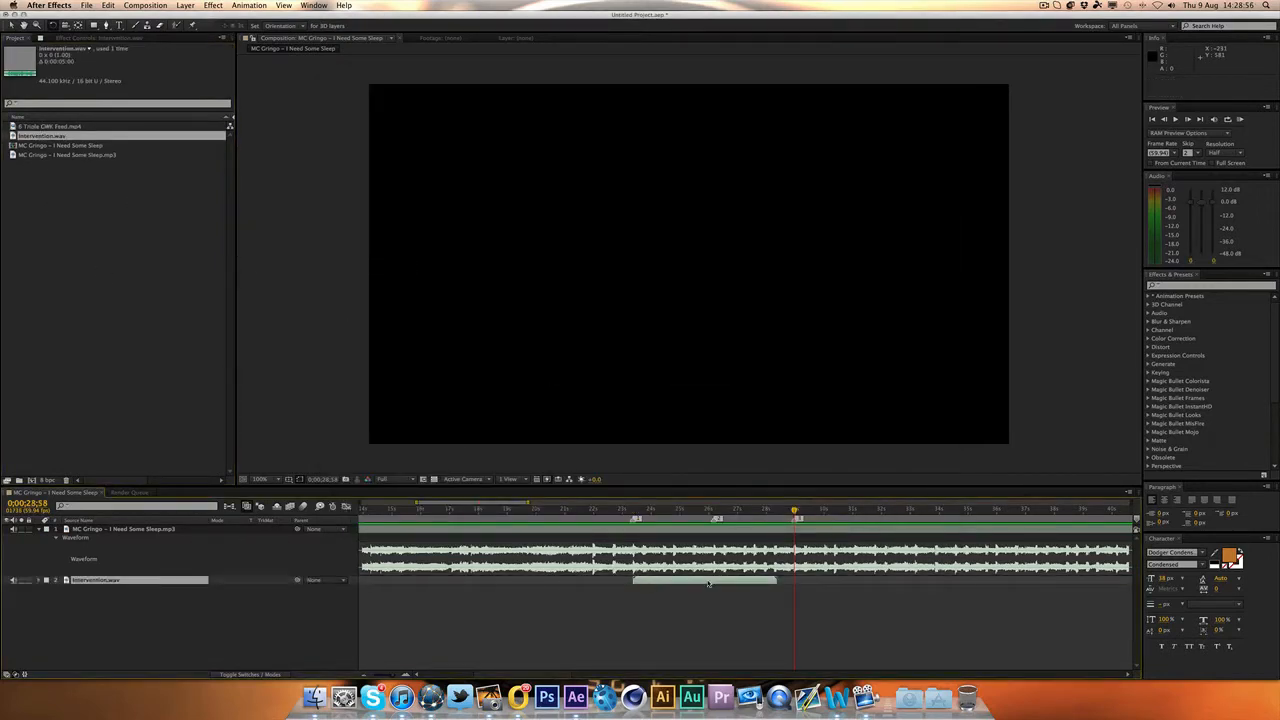
key(i)
key(l)
key(l)
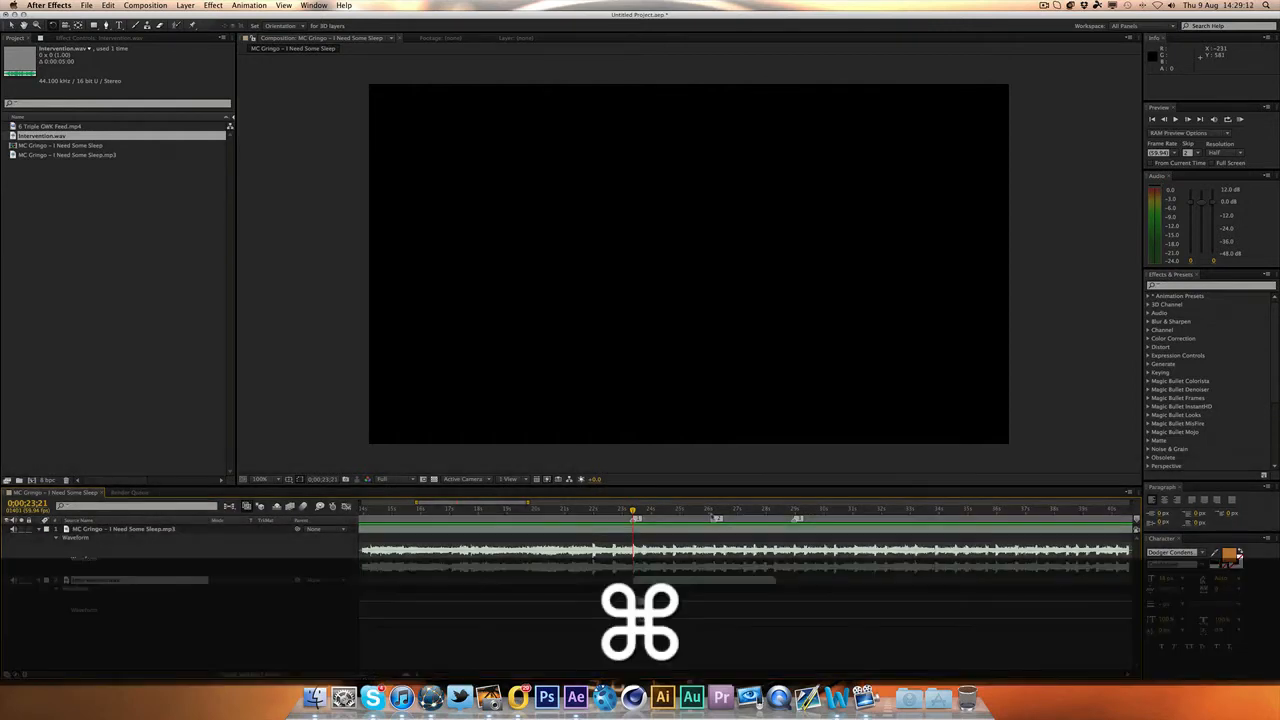
key(super+d)
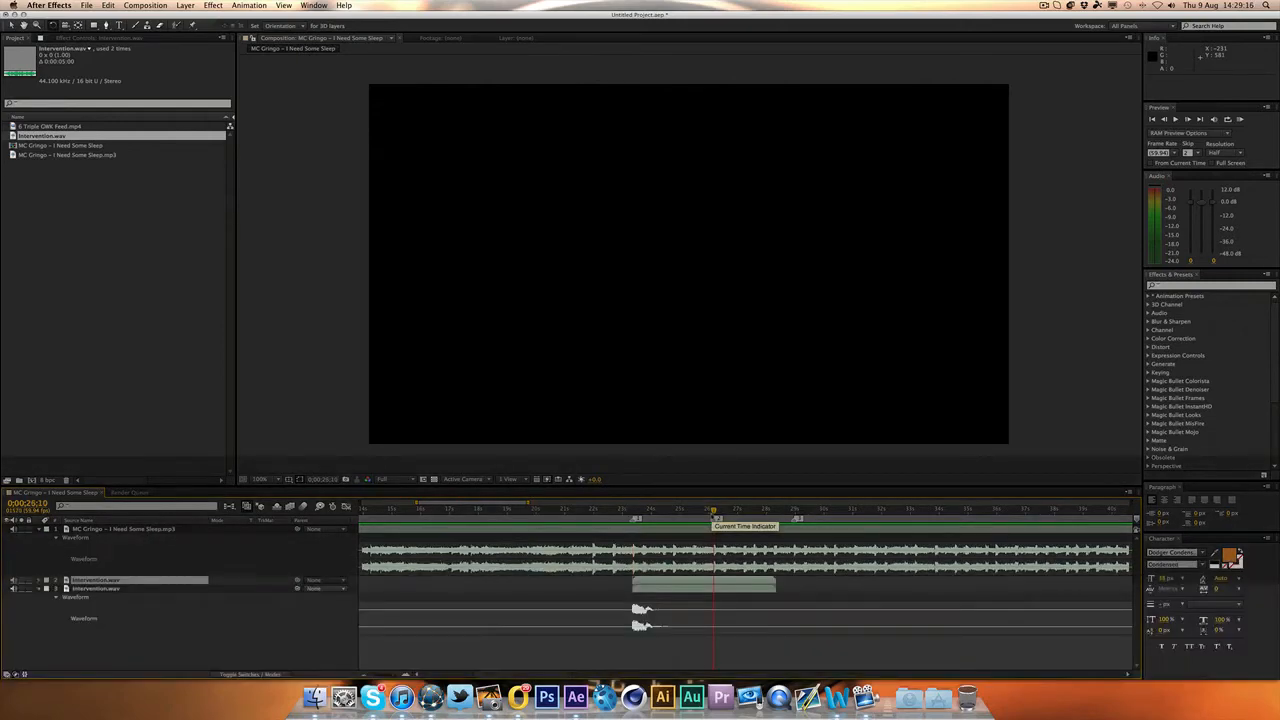
key(alt+bracketleft)
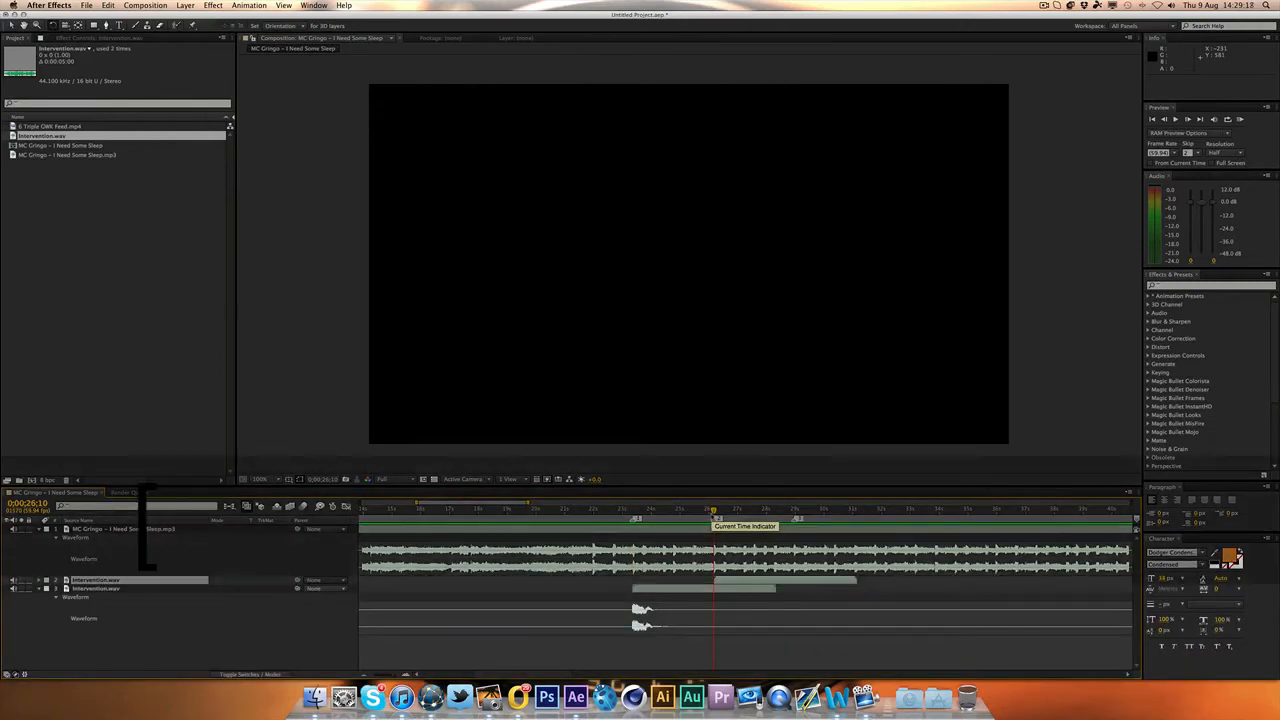
key(super+d)
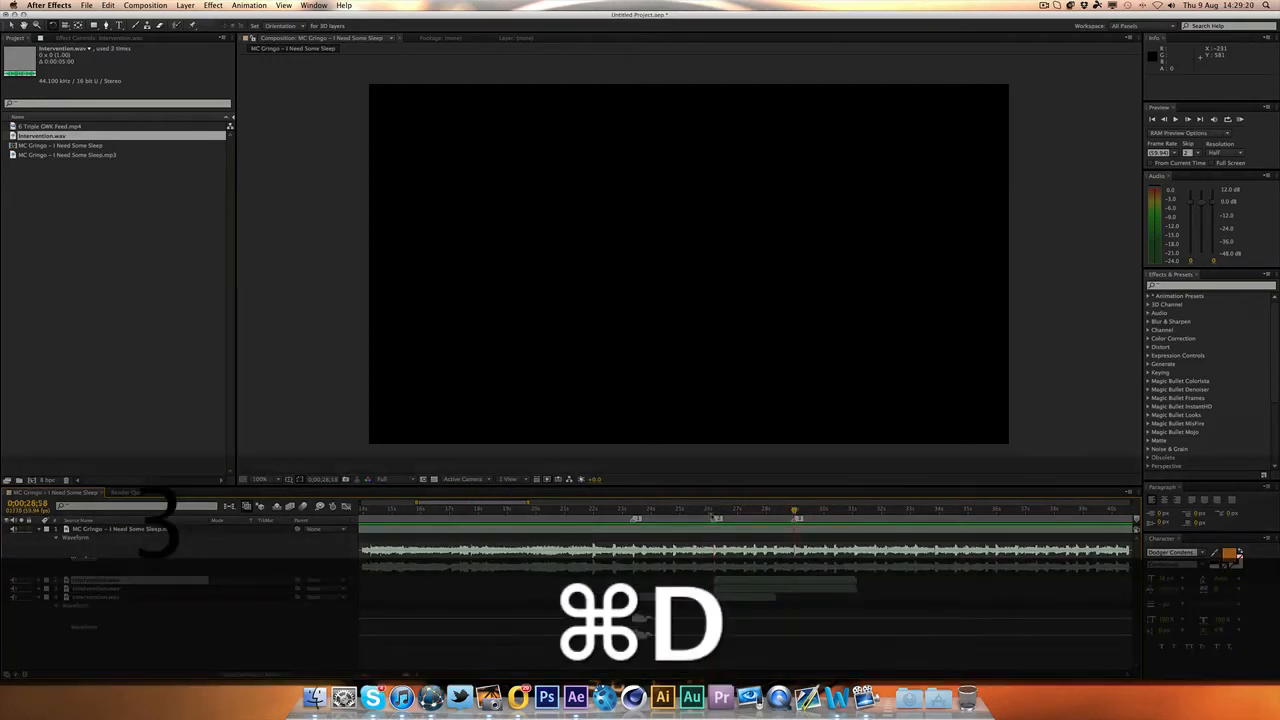
key(alt+bracketleft)
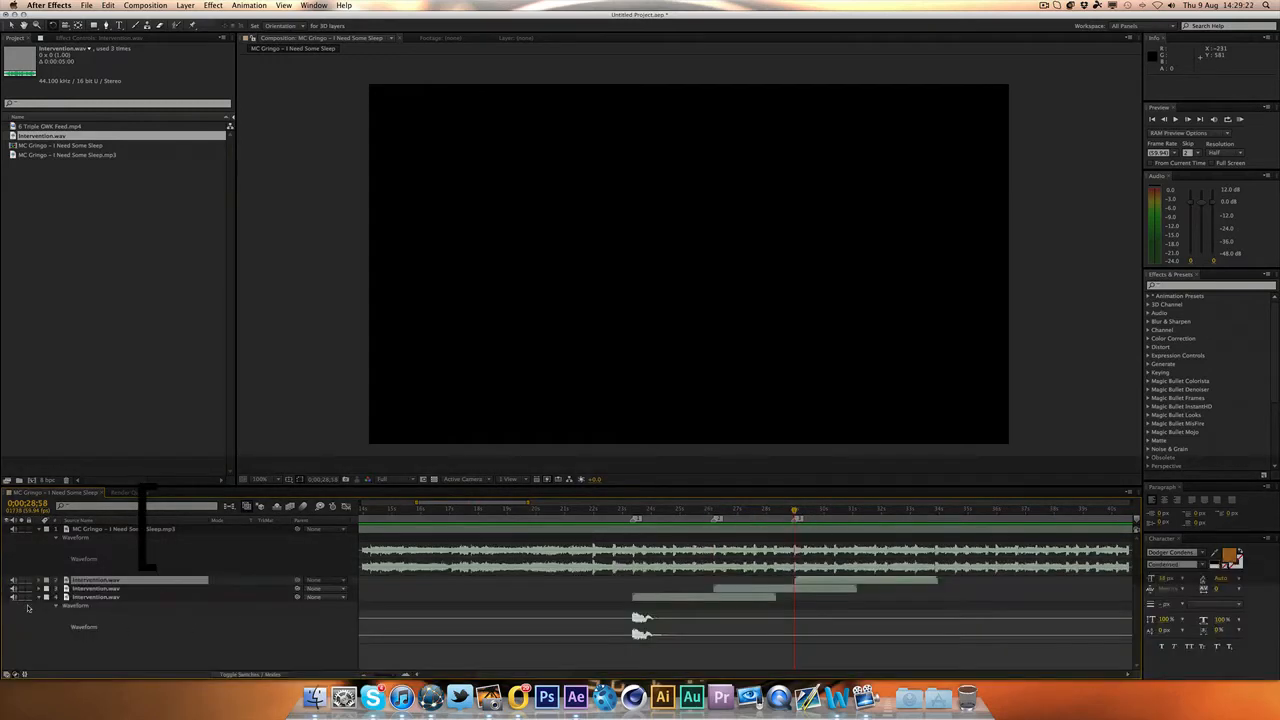
click(29, 607)
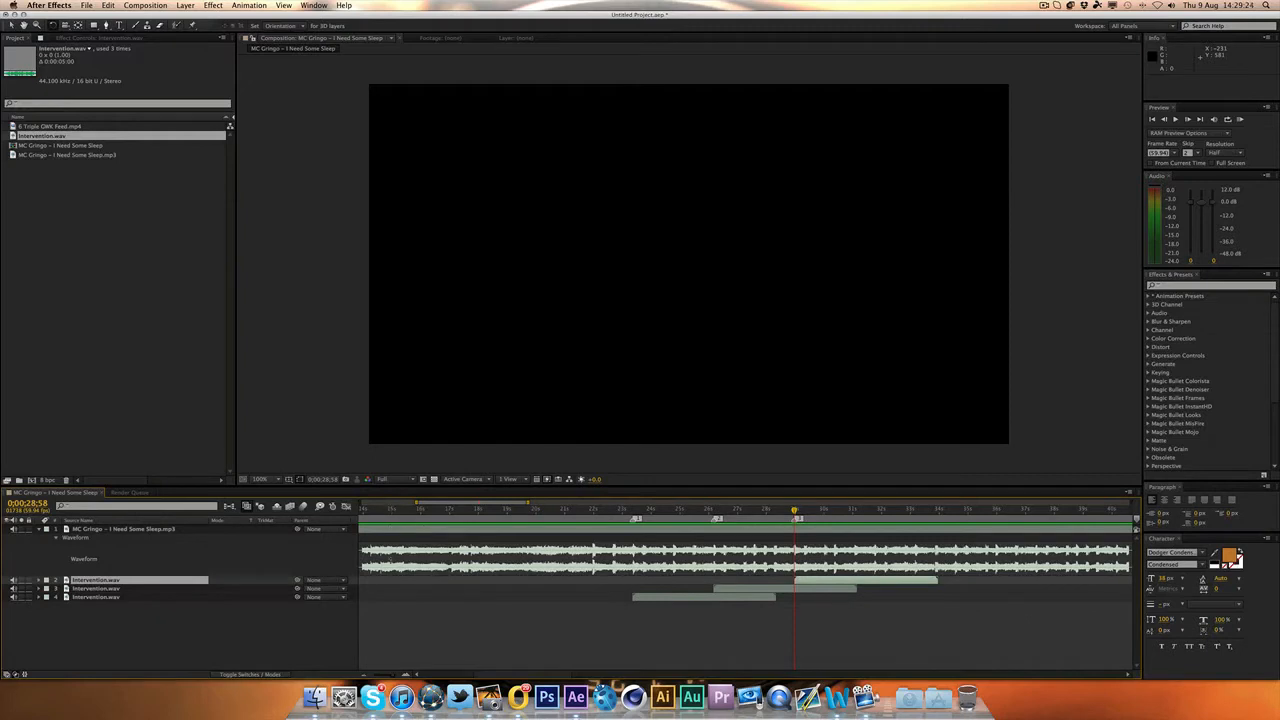
Step: Set the work area to begin at about 16 seconds
drag(549, 512, 451, 512)
key(b)
Step: RAM-preview the song with the three staggered Intervention.wav effects from the work area start
key(0)
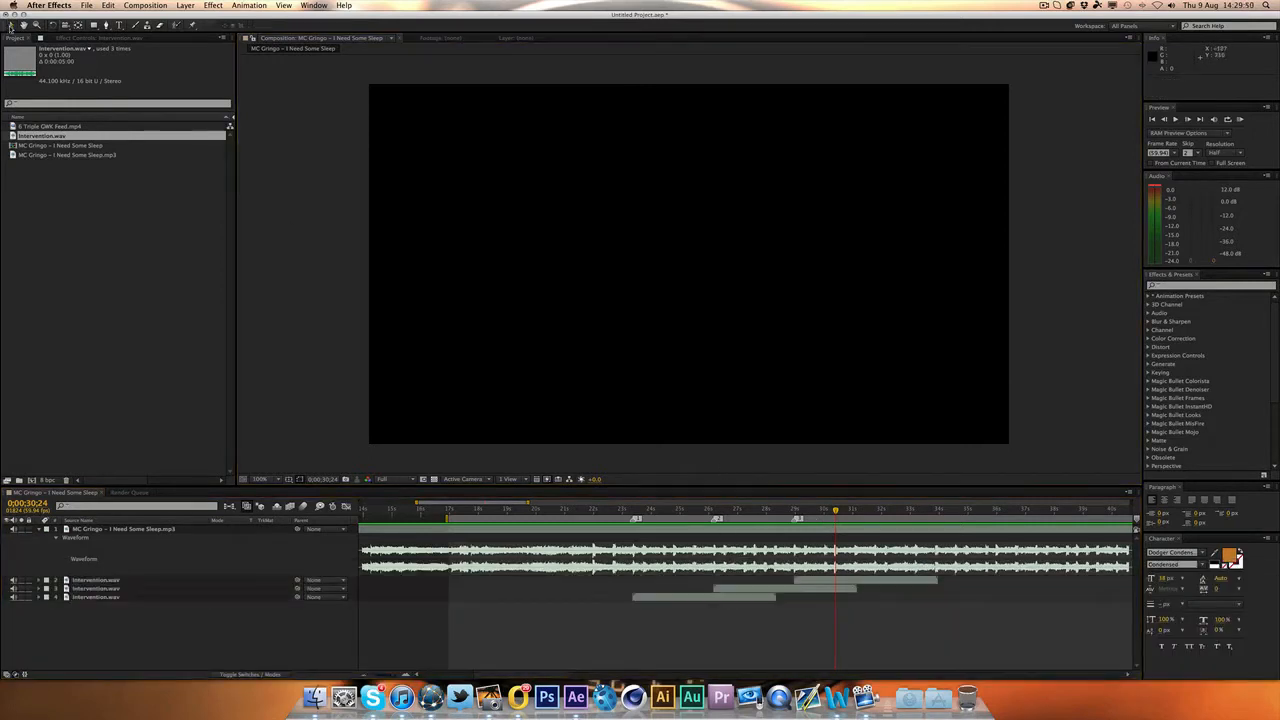
Step: Add 6 Triple CWK Feed.mp4 to the comp, shift it later and locate the scope-in frame
click(68, 126)
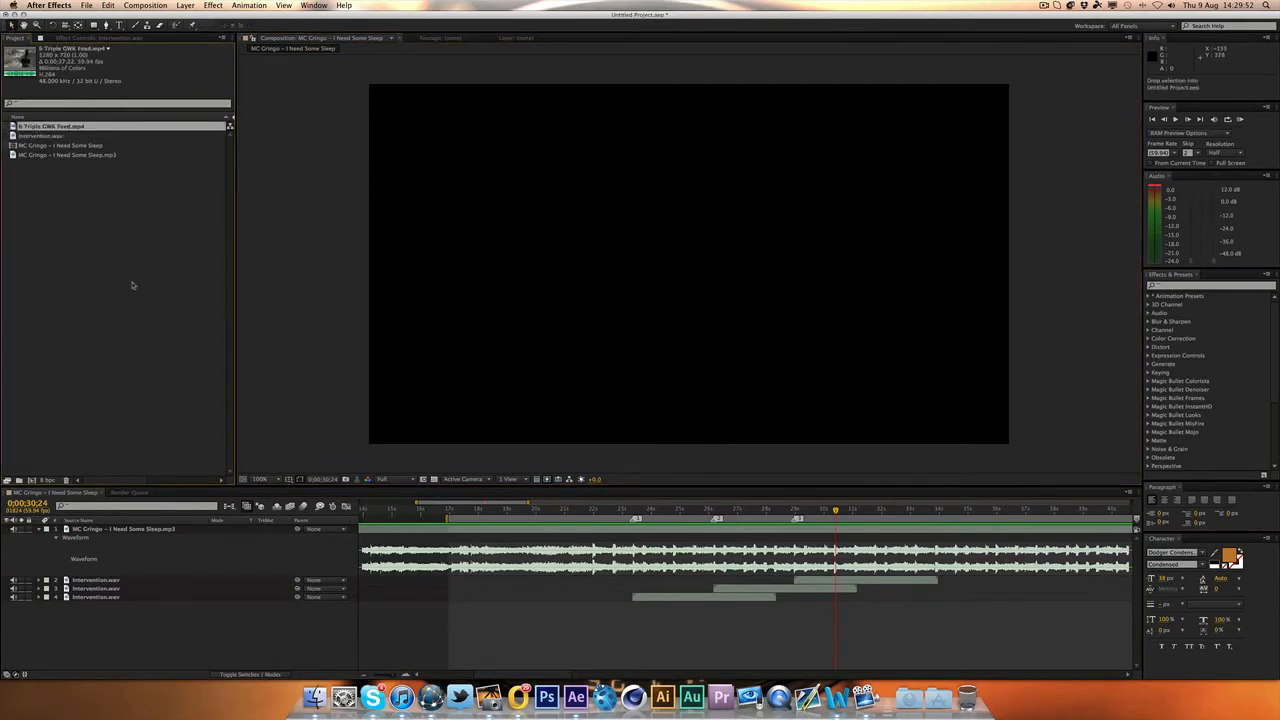
drag(32, 126, 512, 543)
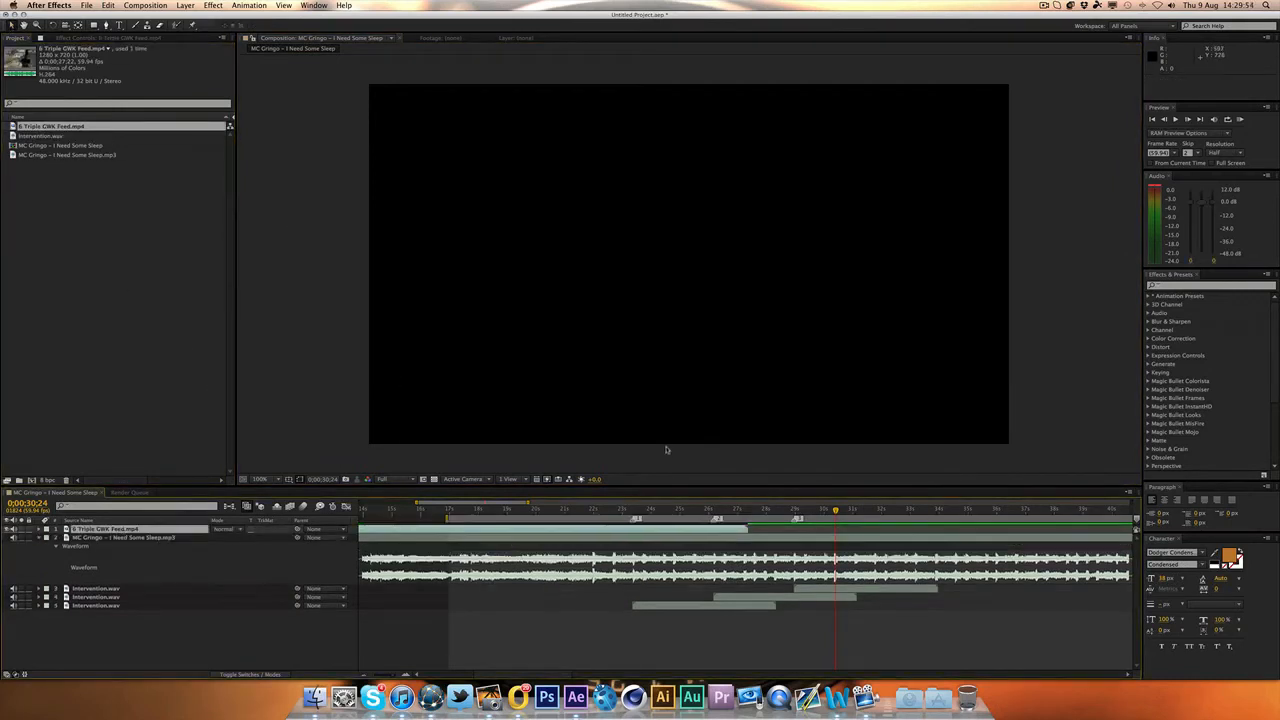
drag(390, 530, 706, 530)
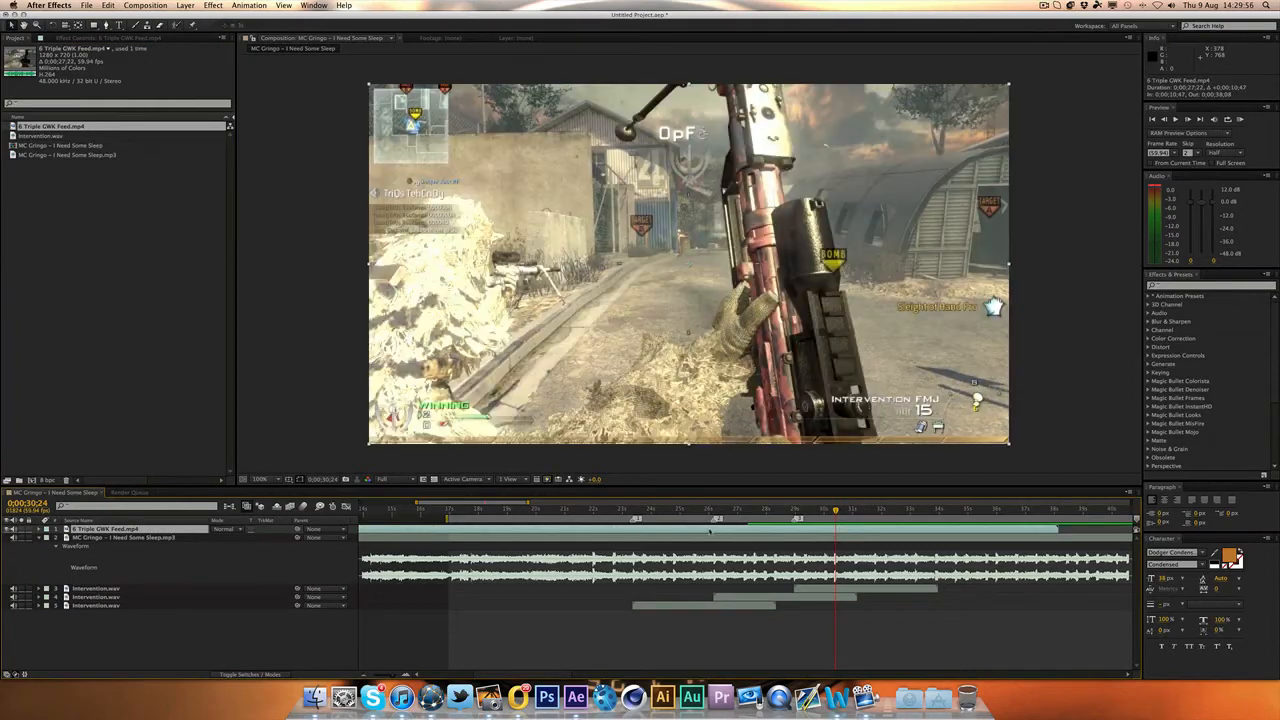
click(632, 509)
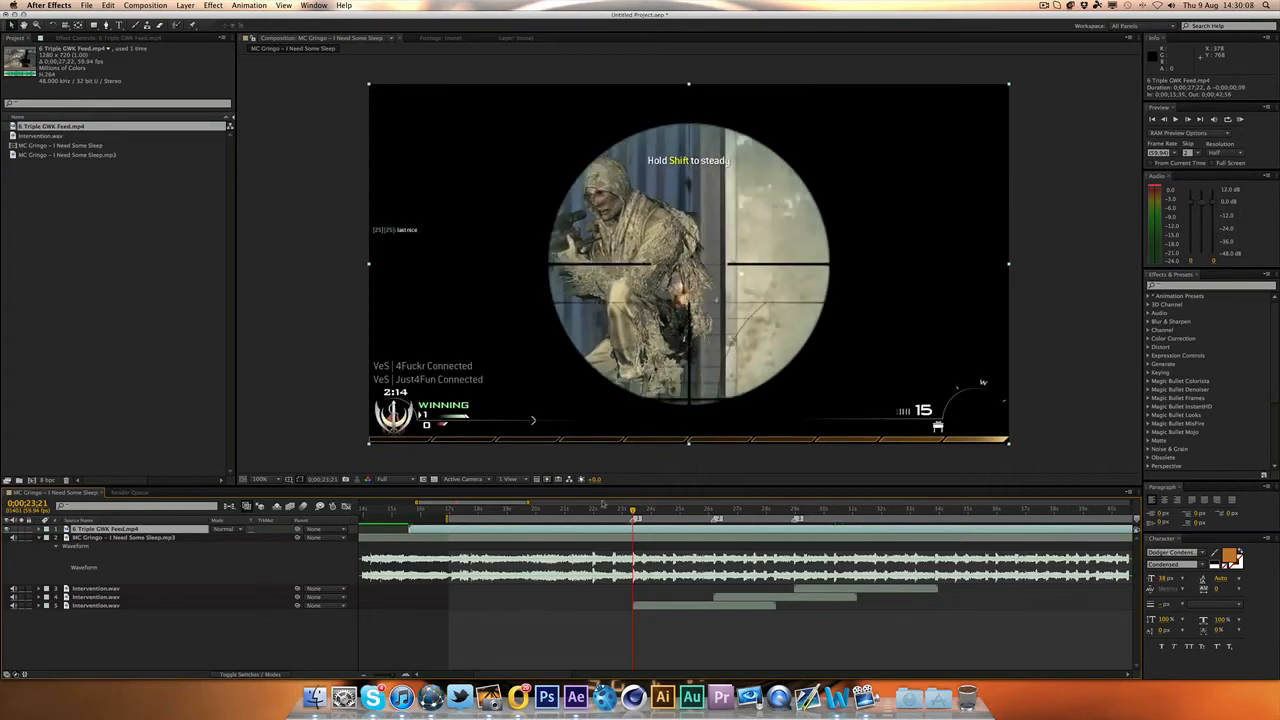
drag(604, 512, 625, 512)
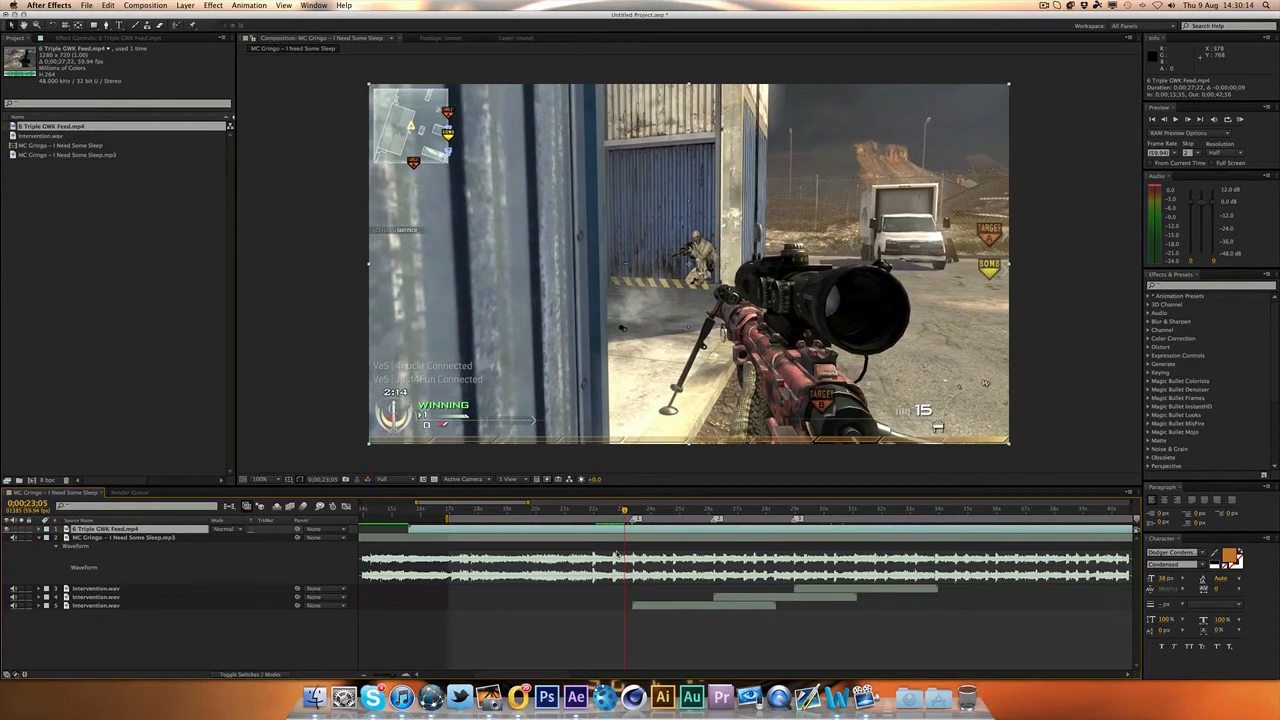
key(shift)
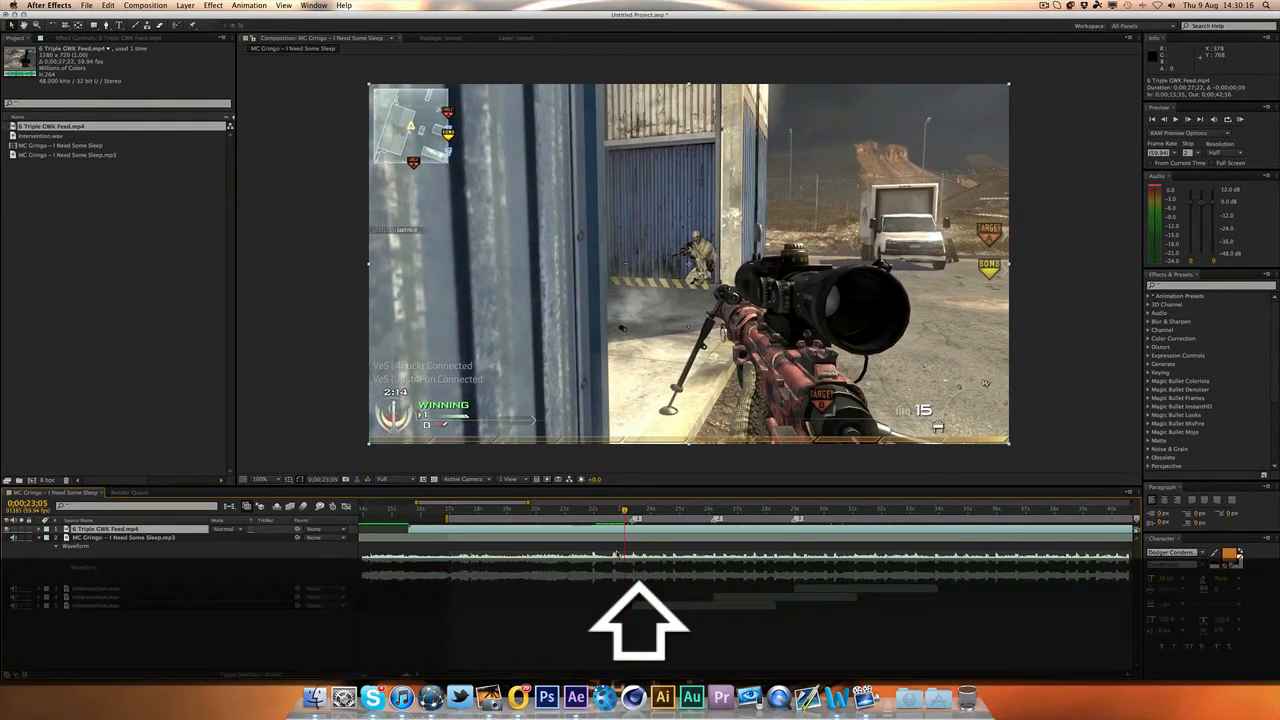
Step: Split the clip twice around the scope-in and jump to the middle piece's start
key(super+shift+d)
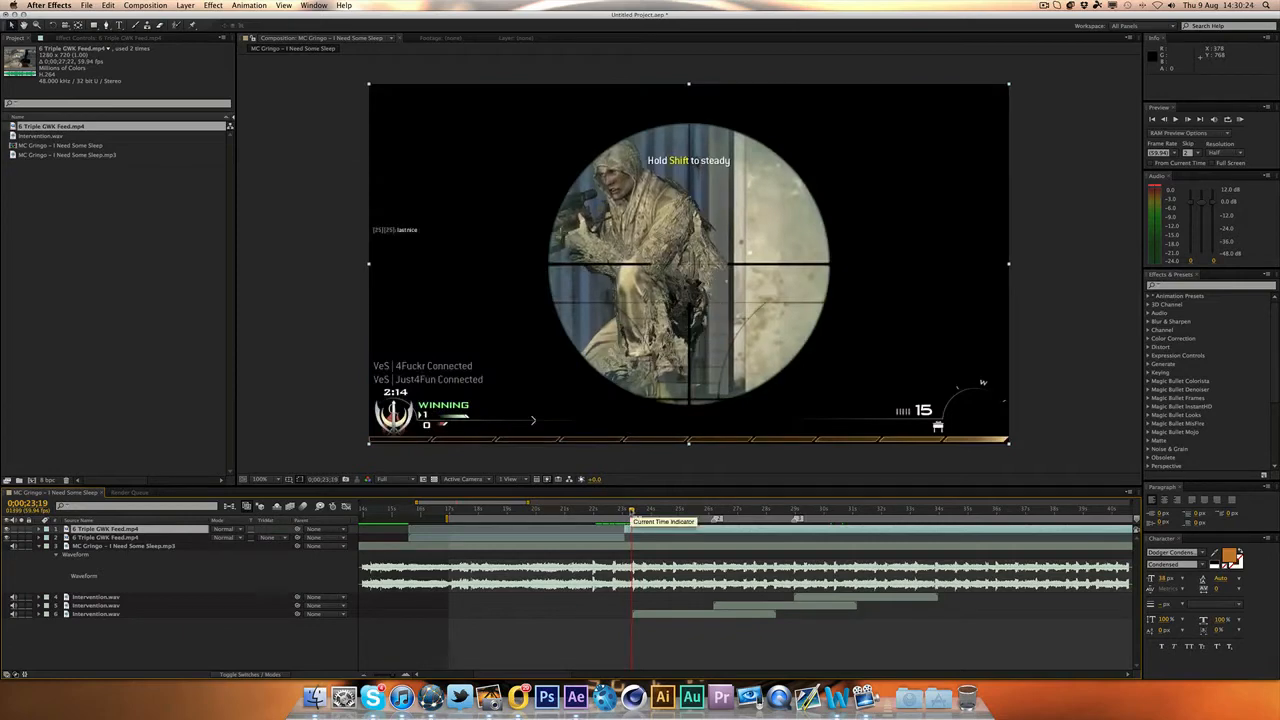
key(super+shift+d)
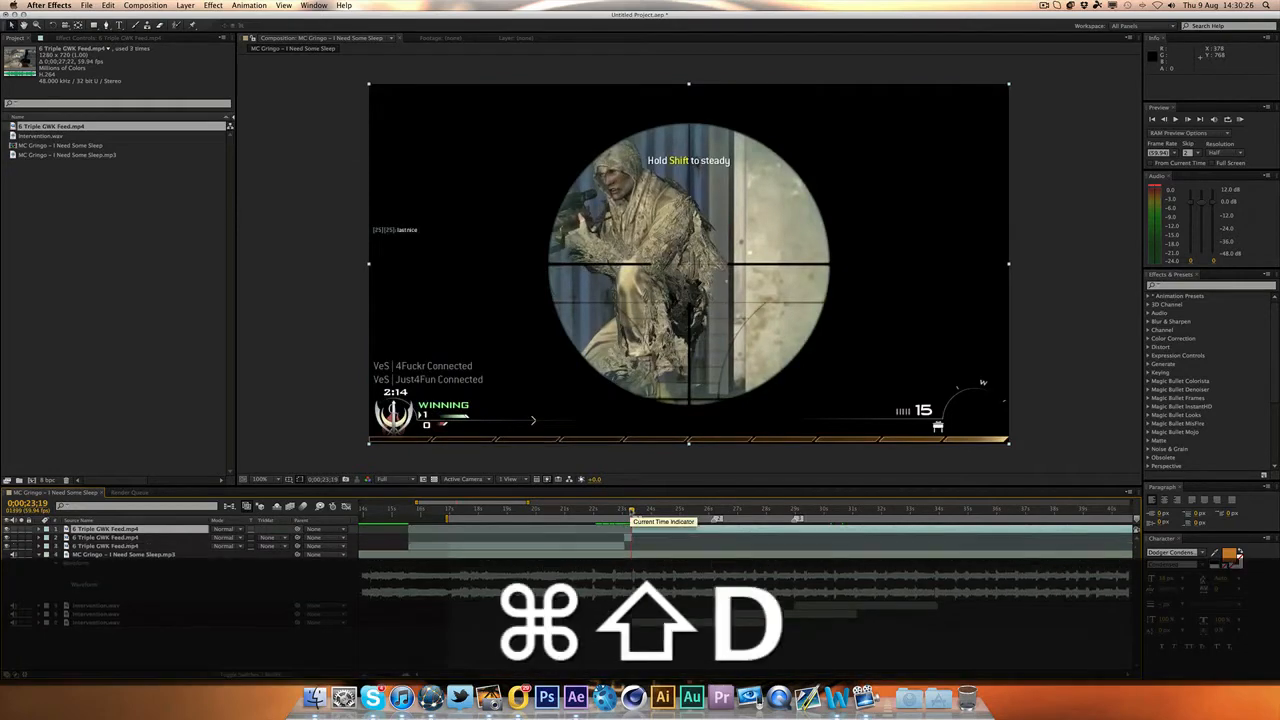
click(605, 547)
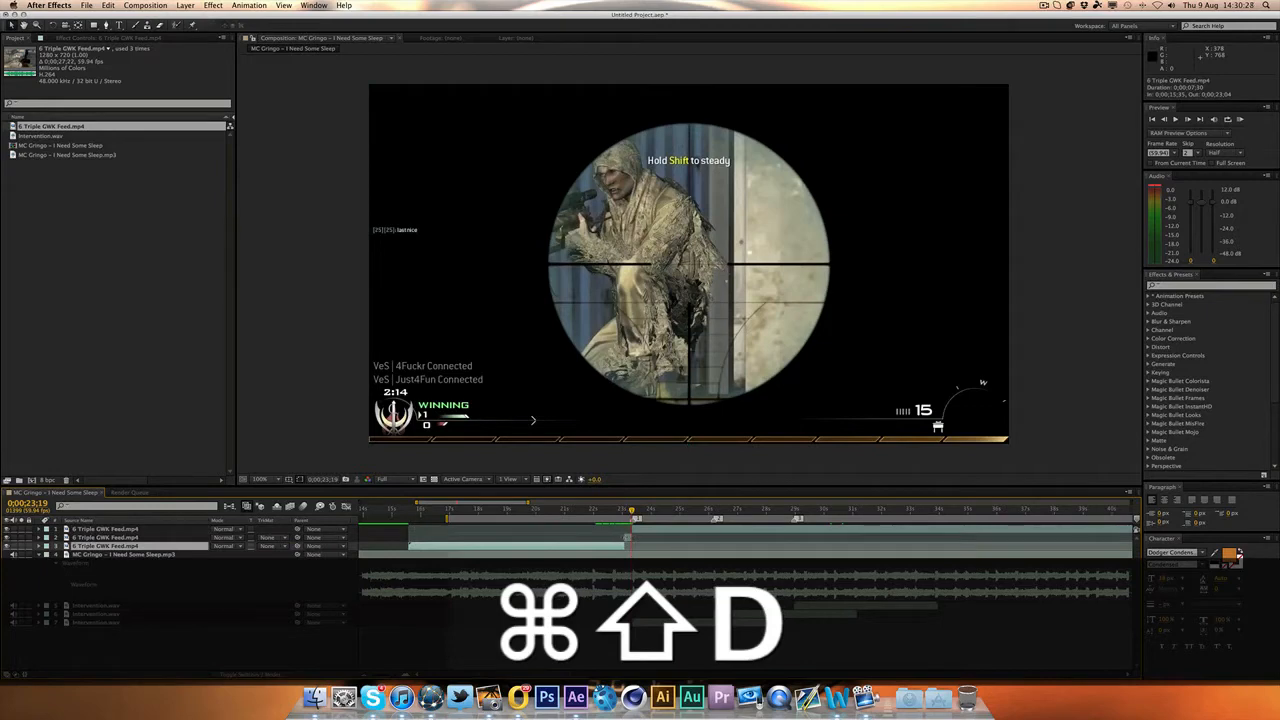
shift+click(617, 545)
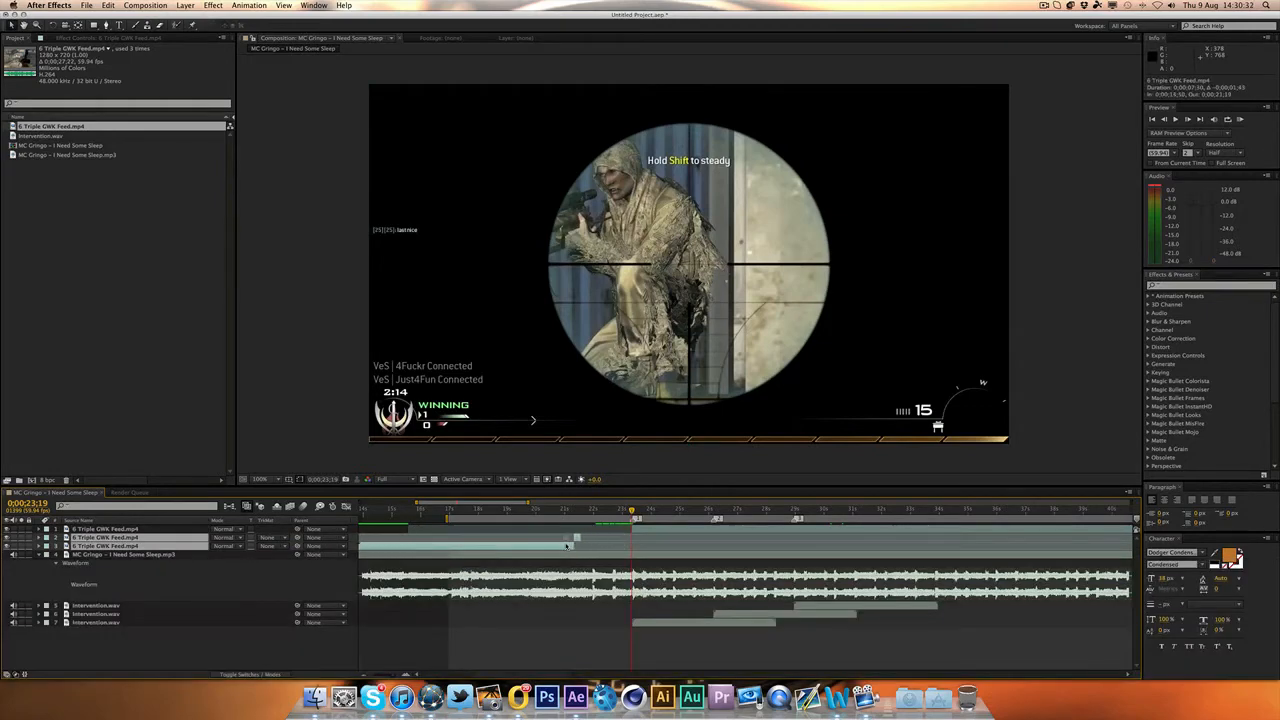
key(shift+Page_Up)
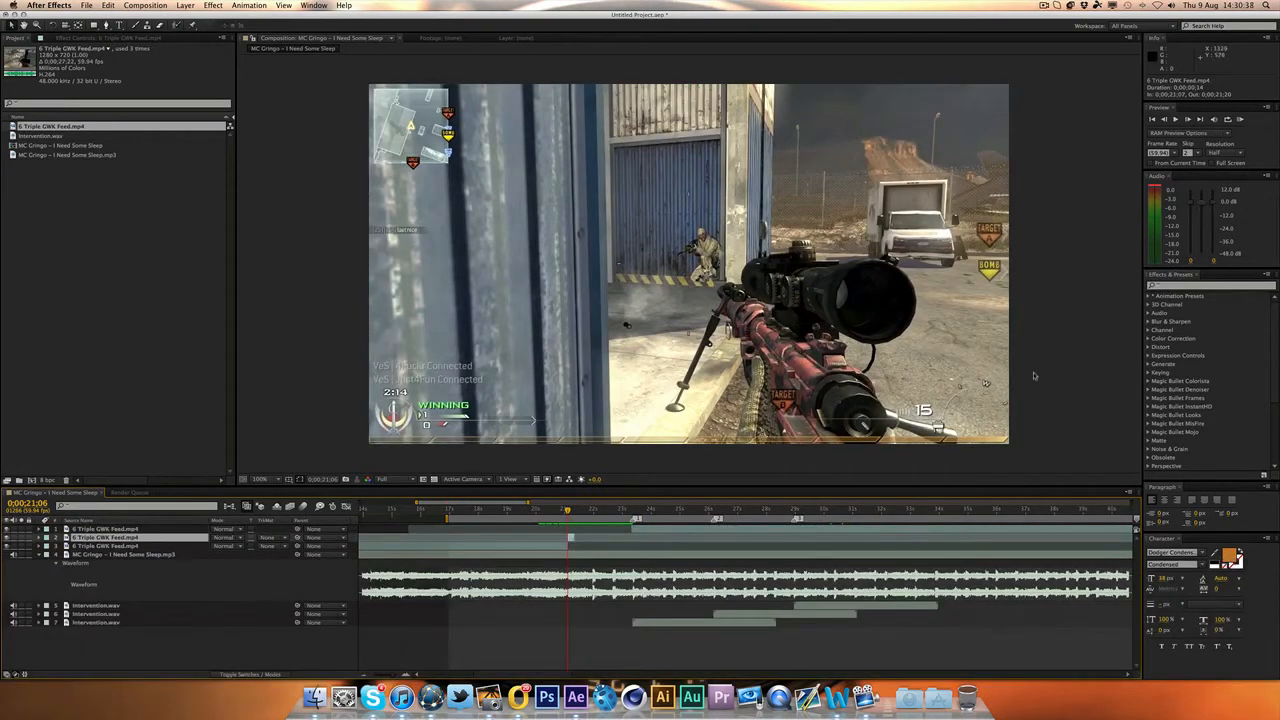
Step: Apply Twixtor Pro to the middle piece with 59.94 input frame rate and edge-enhanced image prep
click(1170, 287)
text(twixtor)
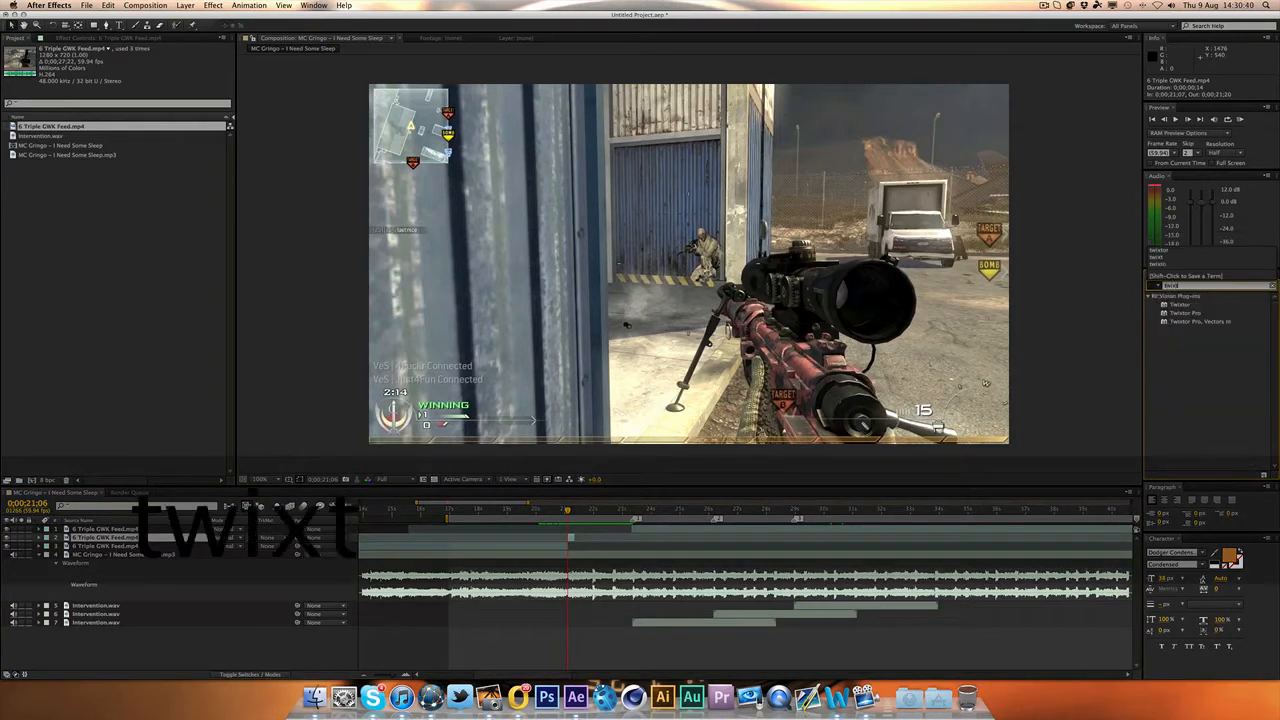
double_click(1185, 313)
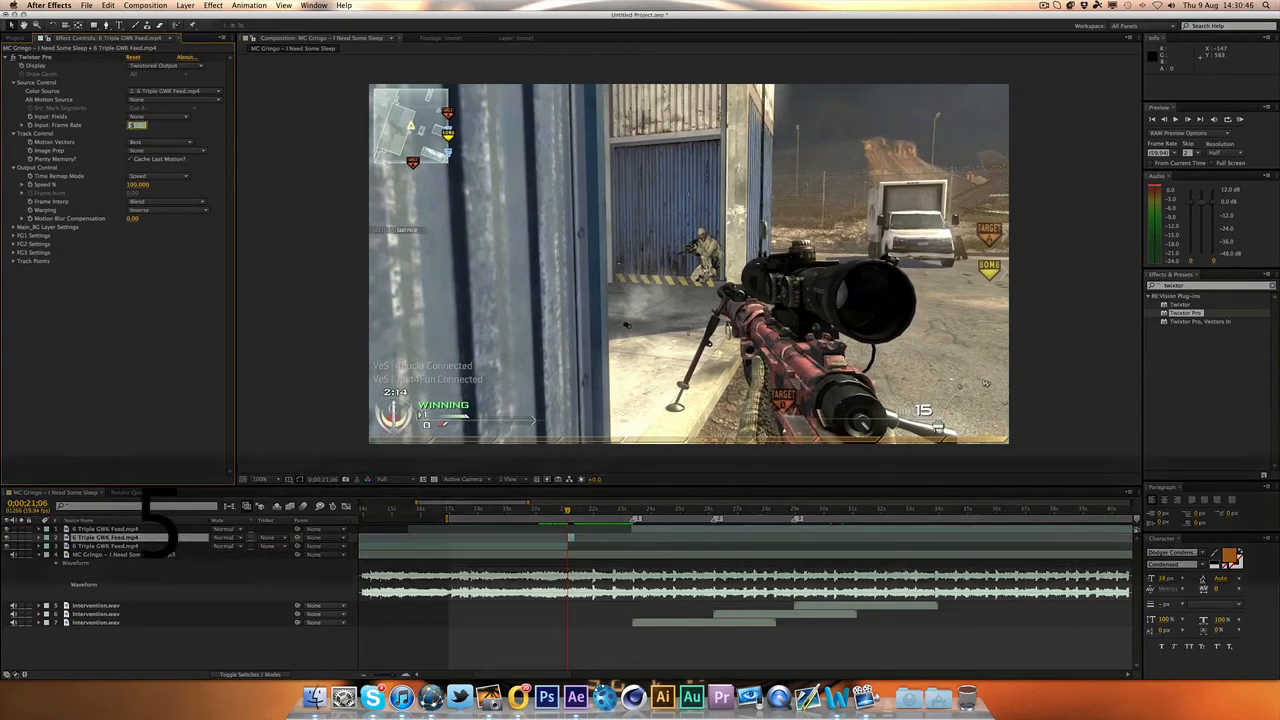
text(59.94)
key(Return)
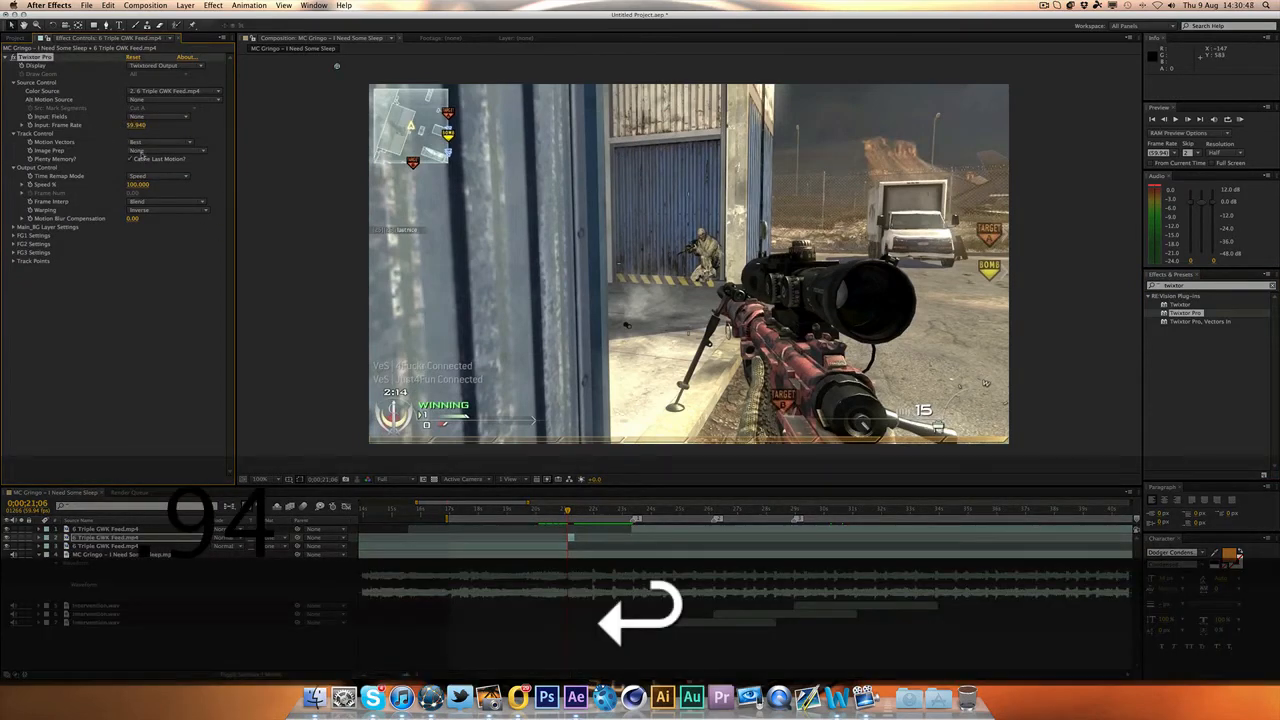
click(140, 150)
click(150, 166)
Step: Set warping to Inverse w/ Smart Blend, background sensitivity 100, and reveal keyframed properties
click(171, 210)
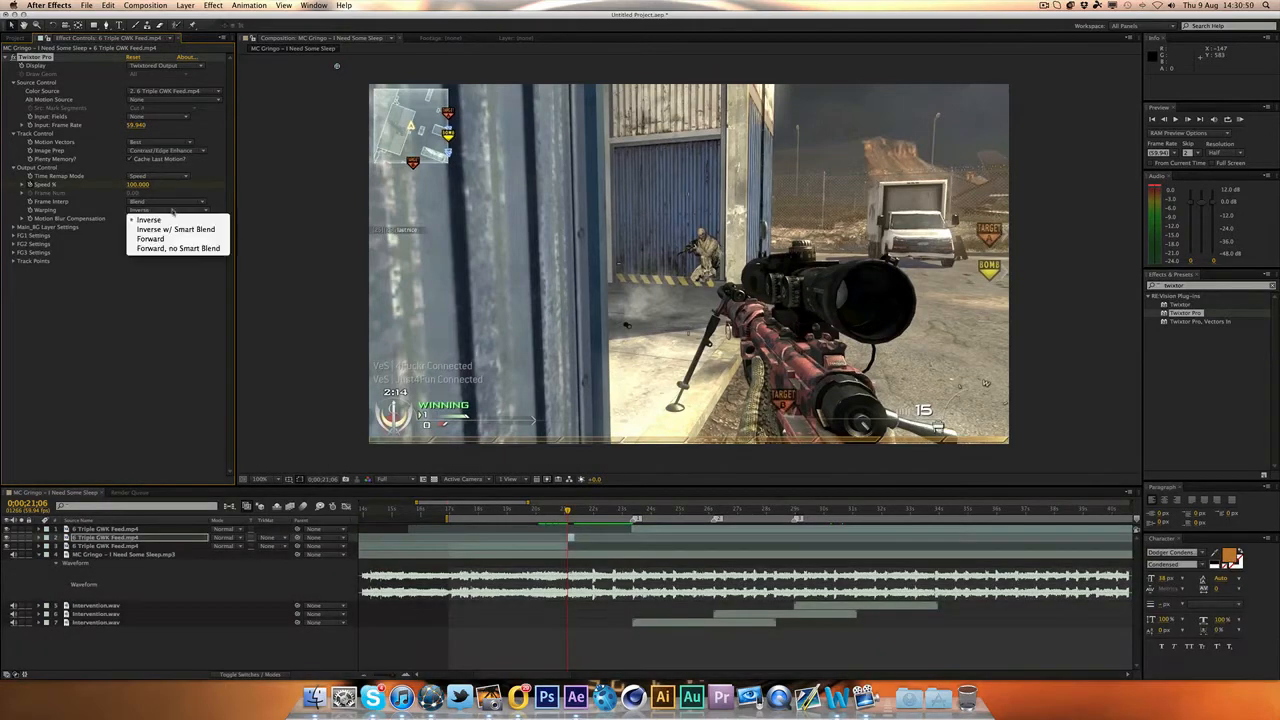
click(175, 229)
click(14, 227)
text(100)
key(Return)
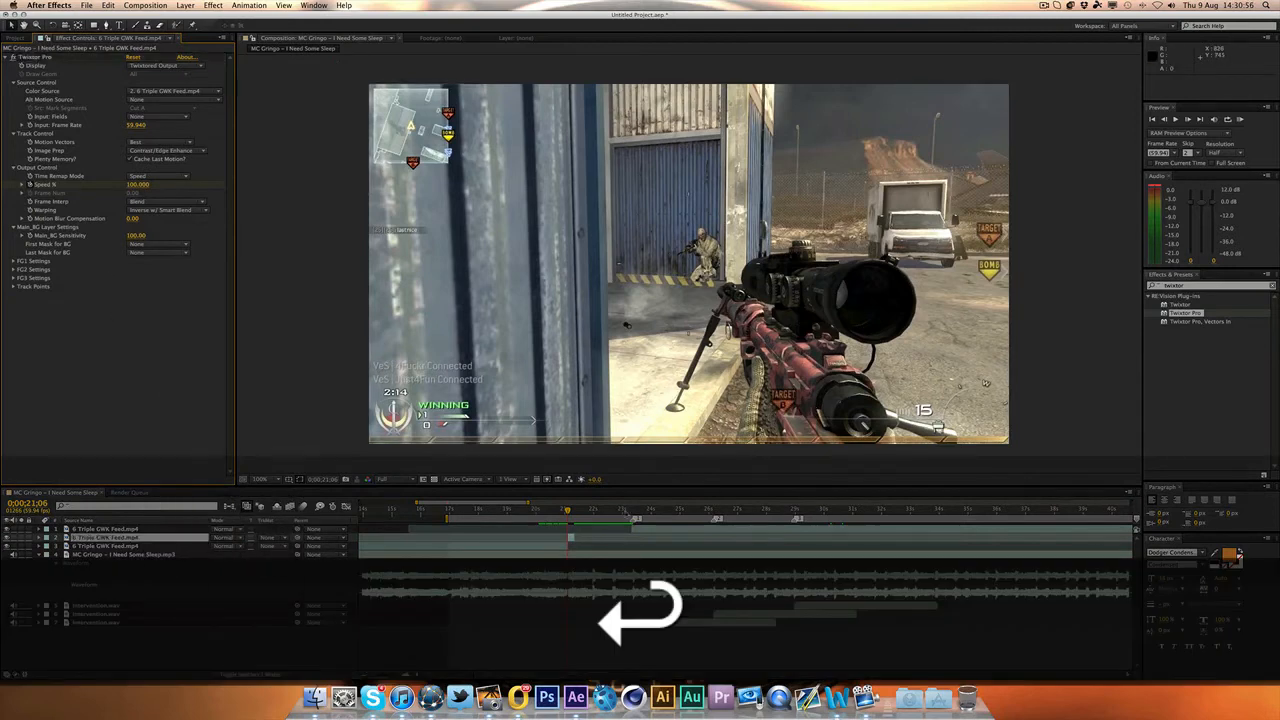
key(u)
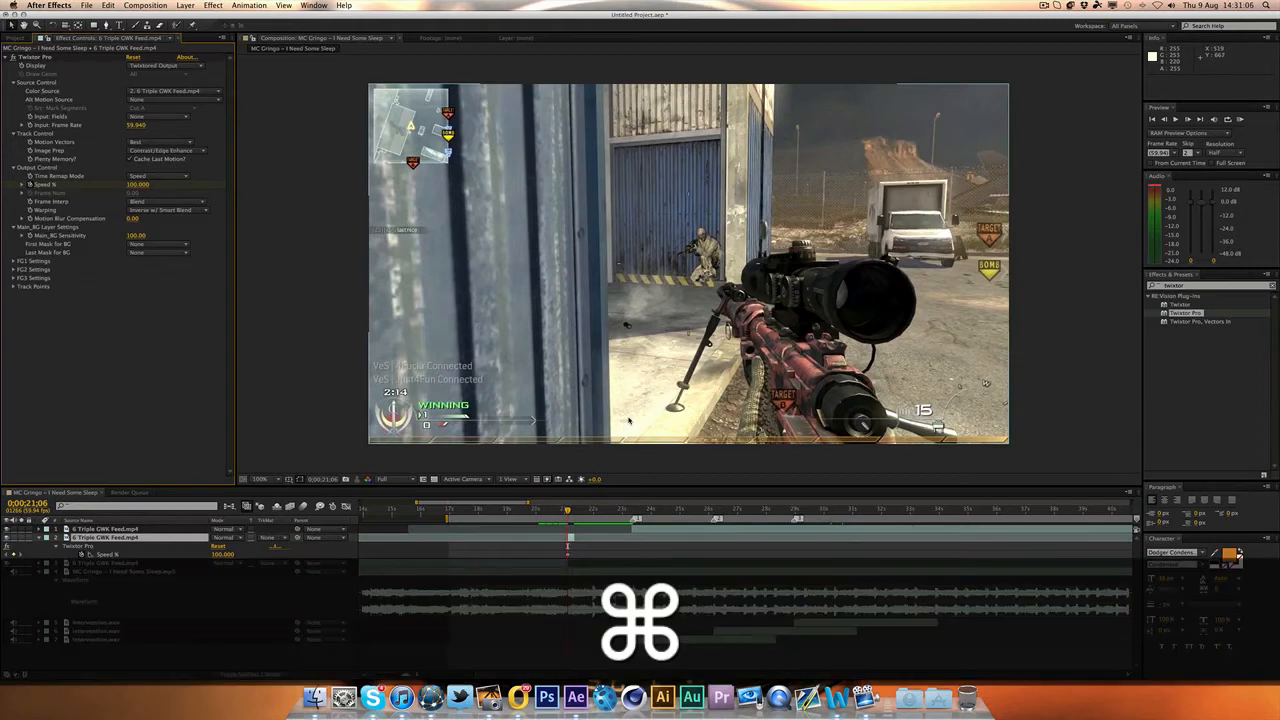
Step: Step past the piece's start, drop Twixtor Speed to a few percent and check the slowed footage
key(super+Right)
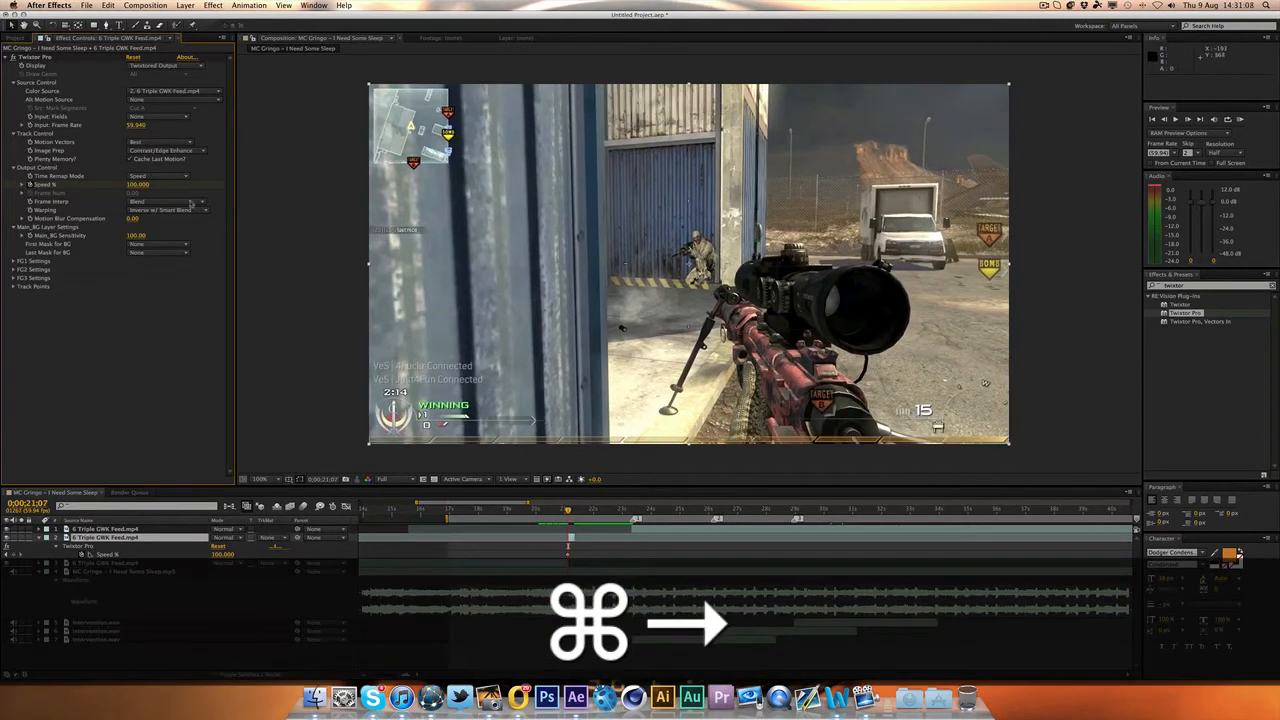
key(super+Right)
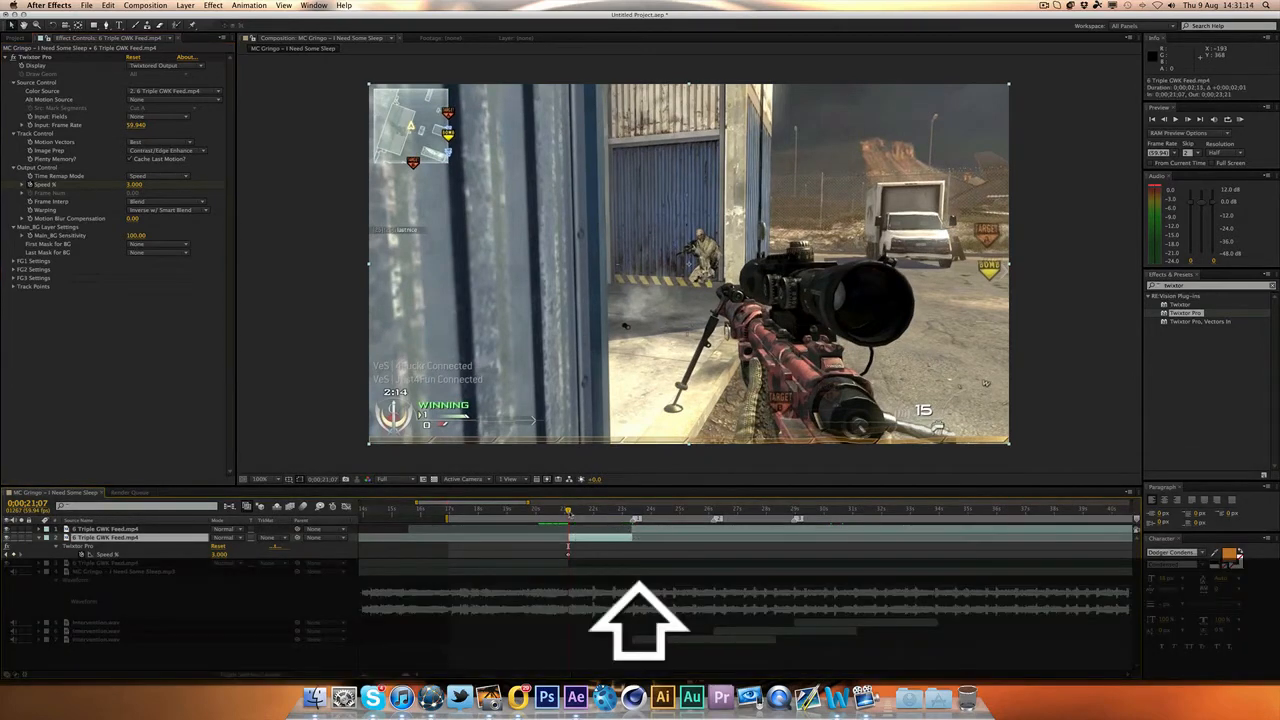
key(shift+Page_Down)
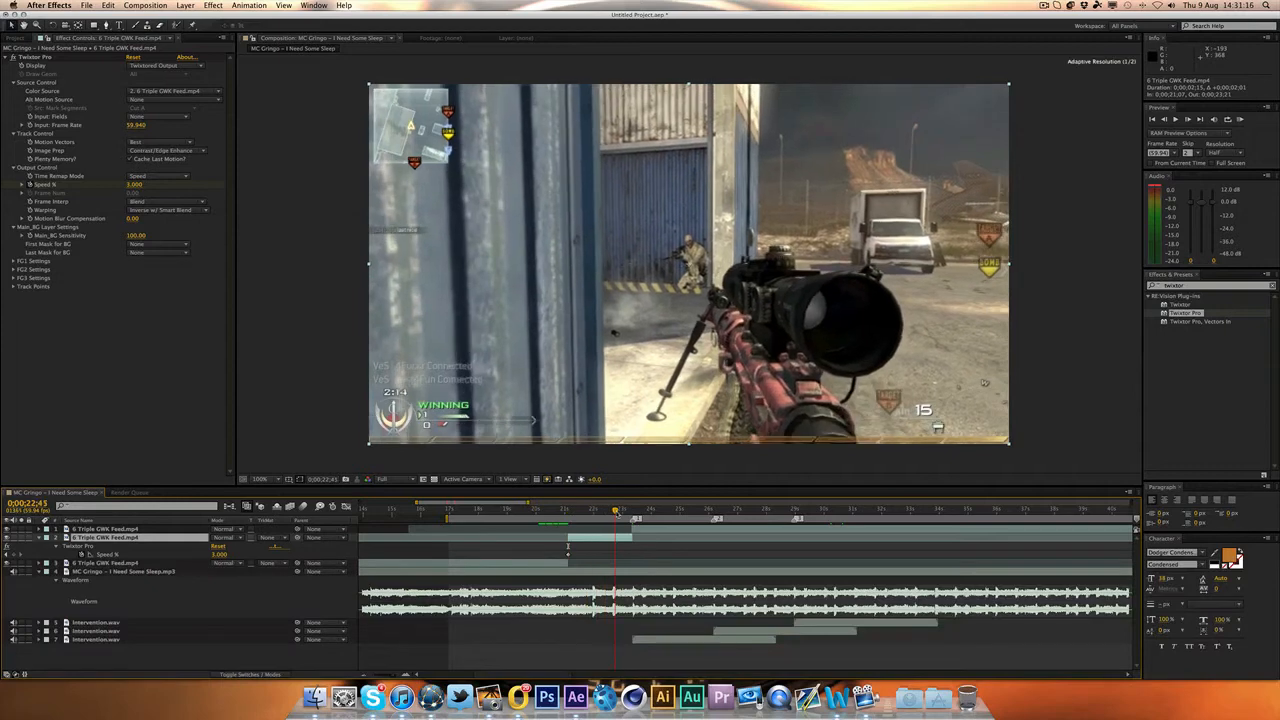
drag(622, 512, 628, 512)
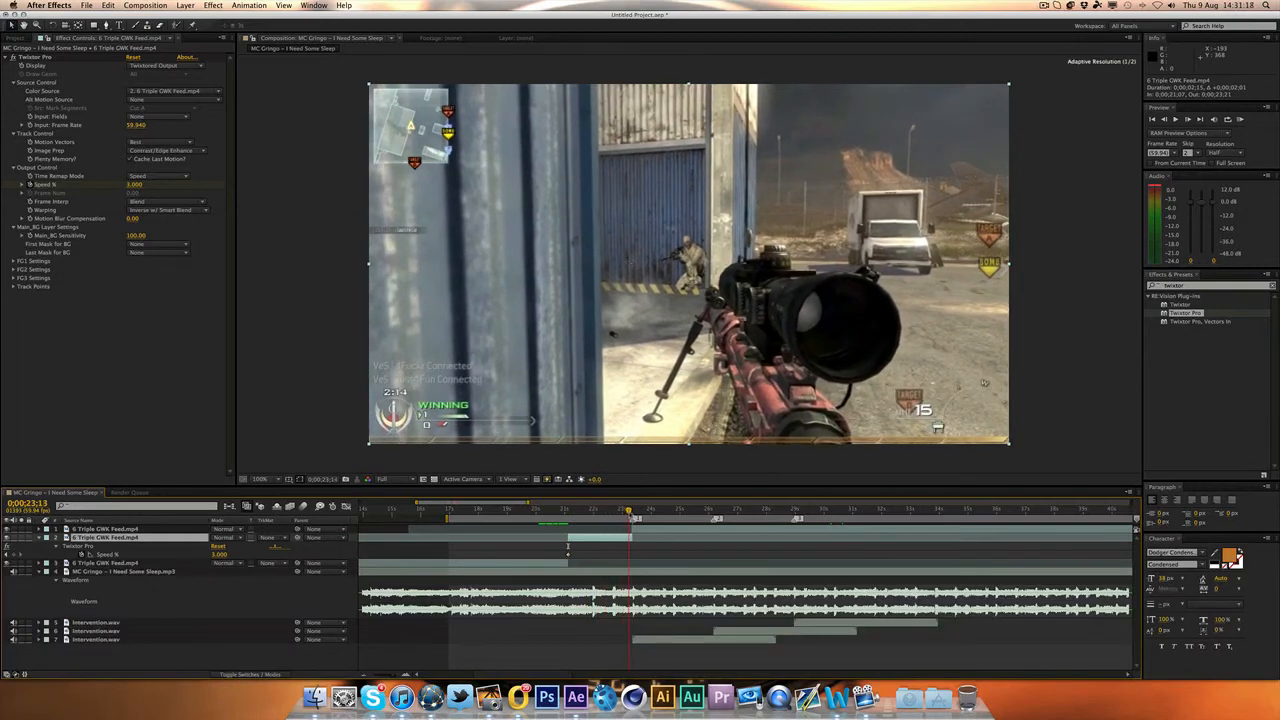
key(i)
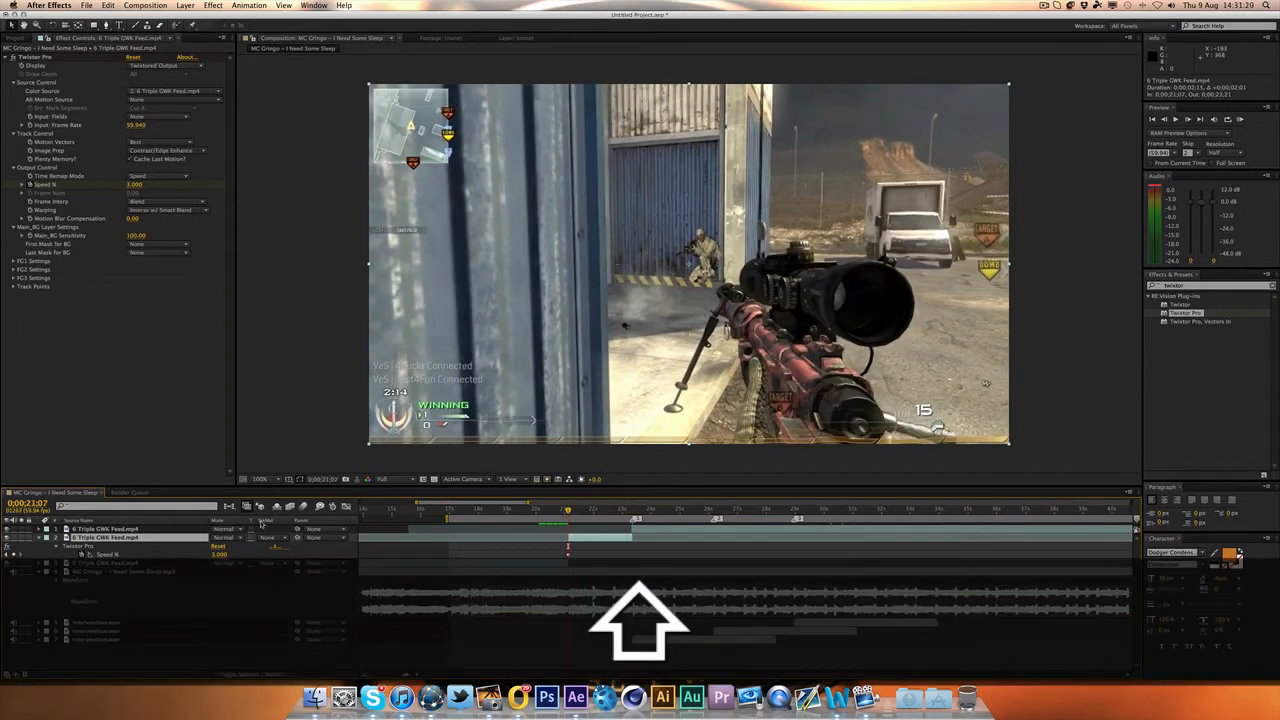
key(Return)
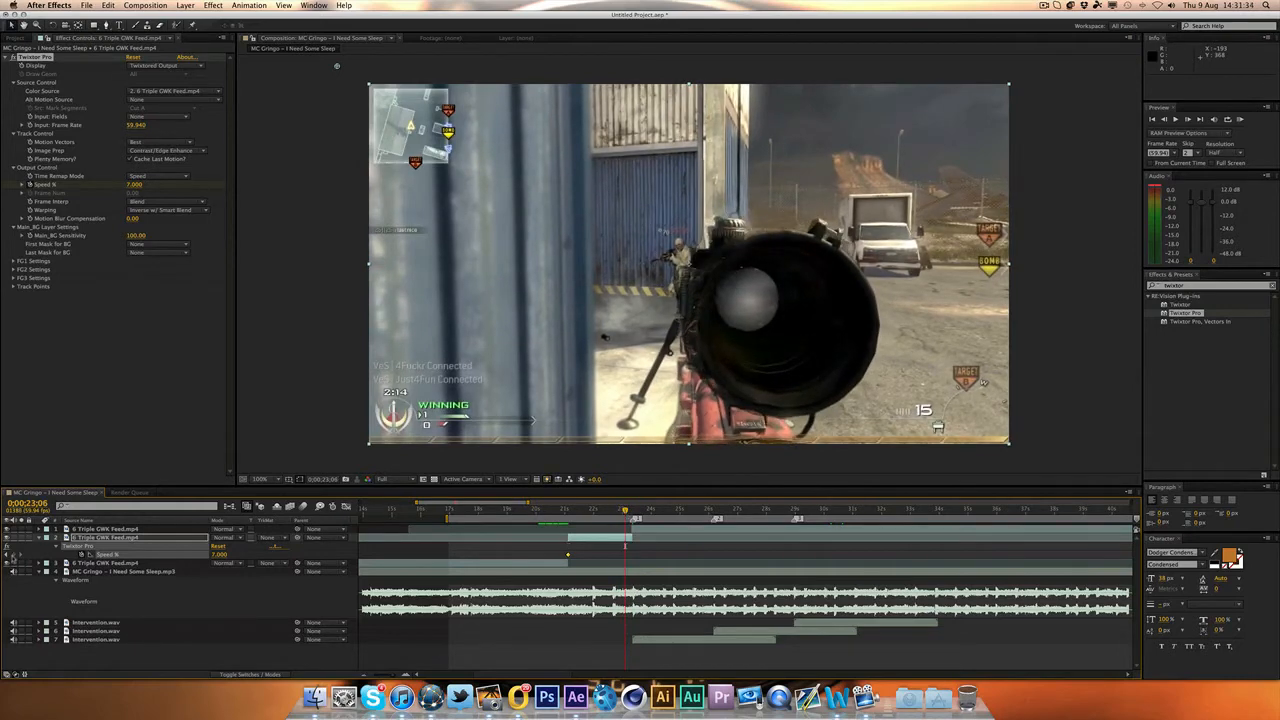
Step: Keyframe the Speed at 16% one frame later and preview the slowed section
key(super+Right)
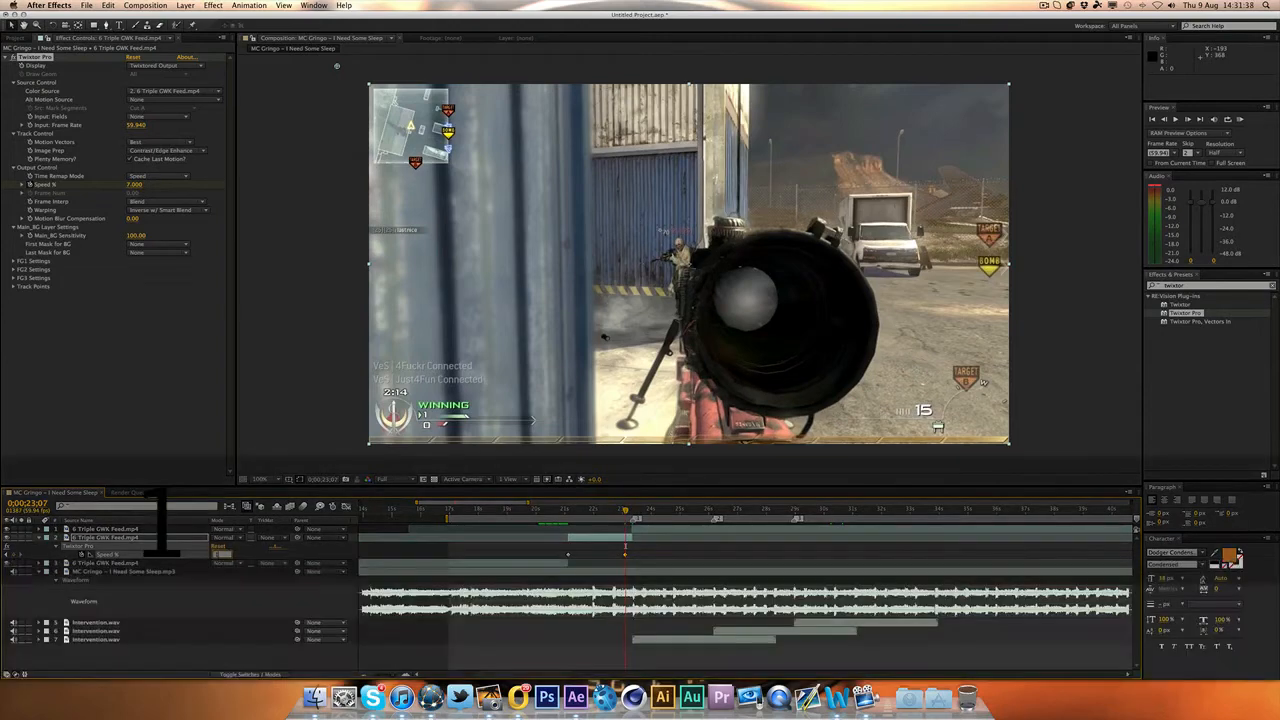
text(6)
key(Return)
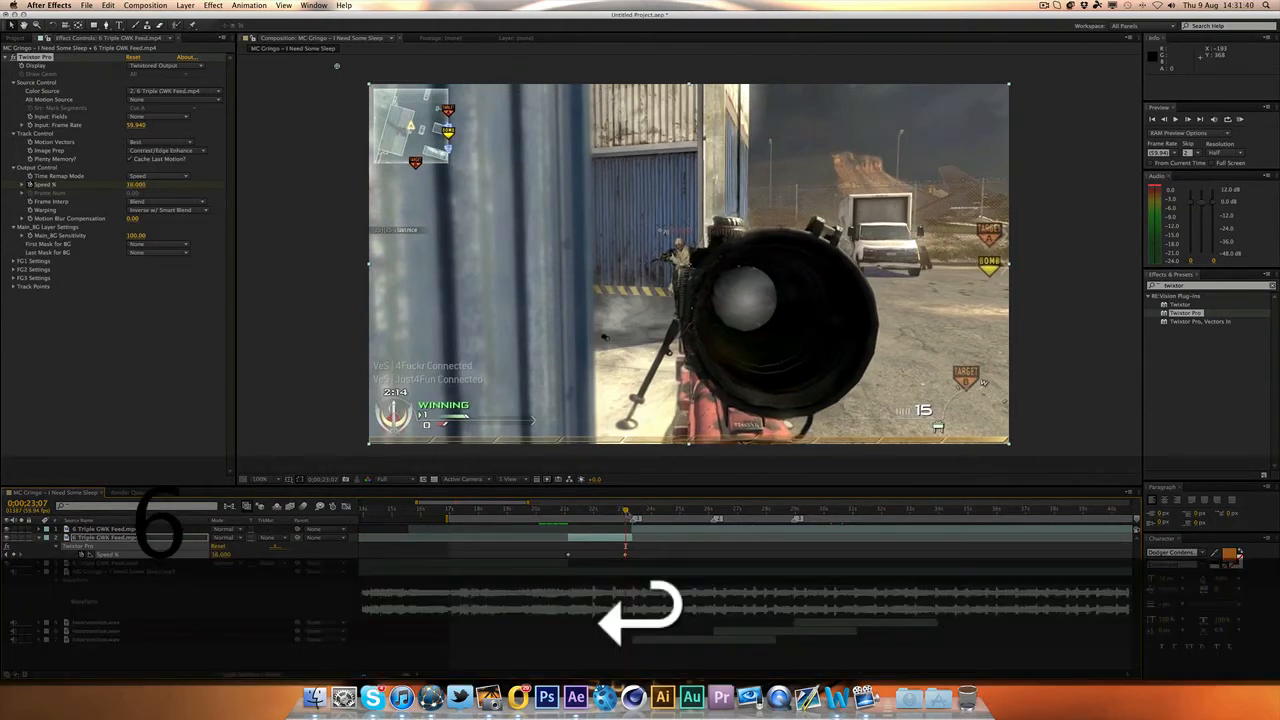
key(space)
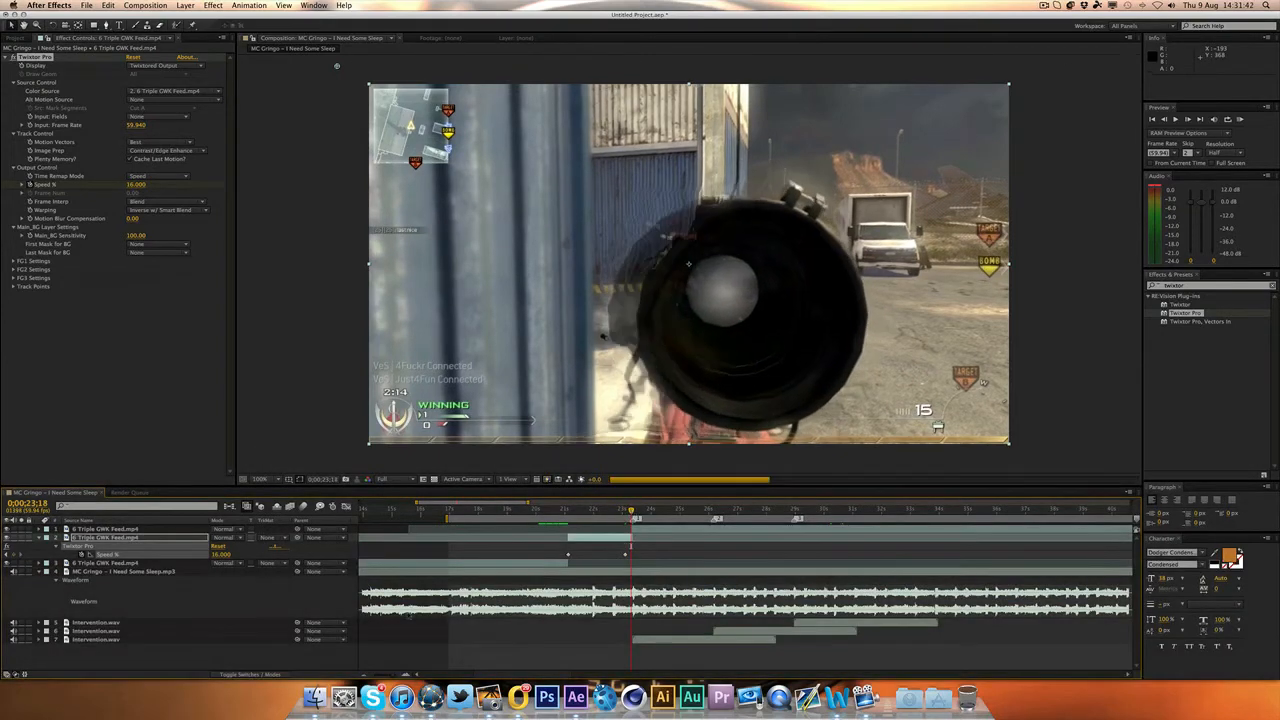
key(equal)
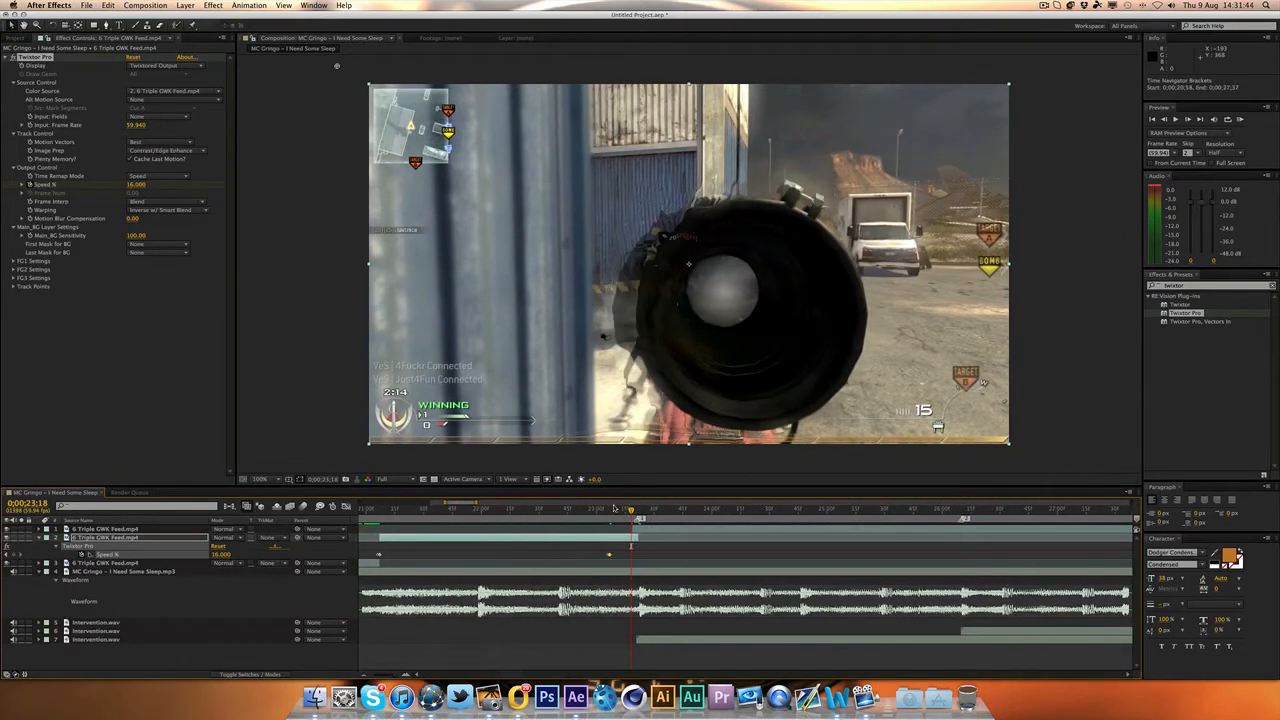
Step: Raise that Speed keyframe to 30%, preview the scope-in and nudge the keyframe earlier
shift+click(614, 509)
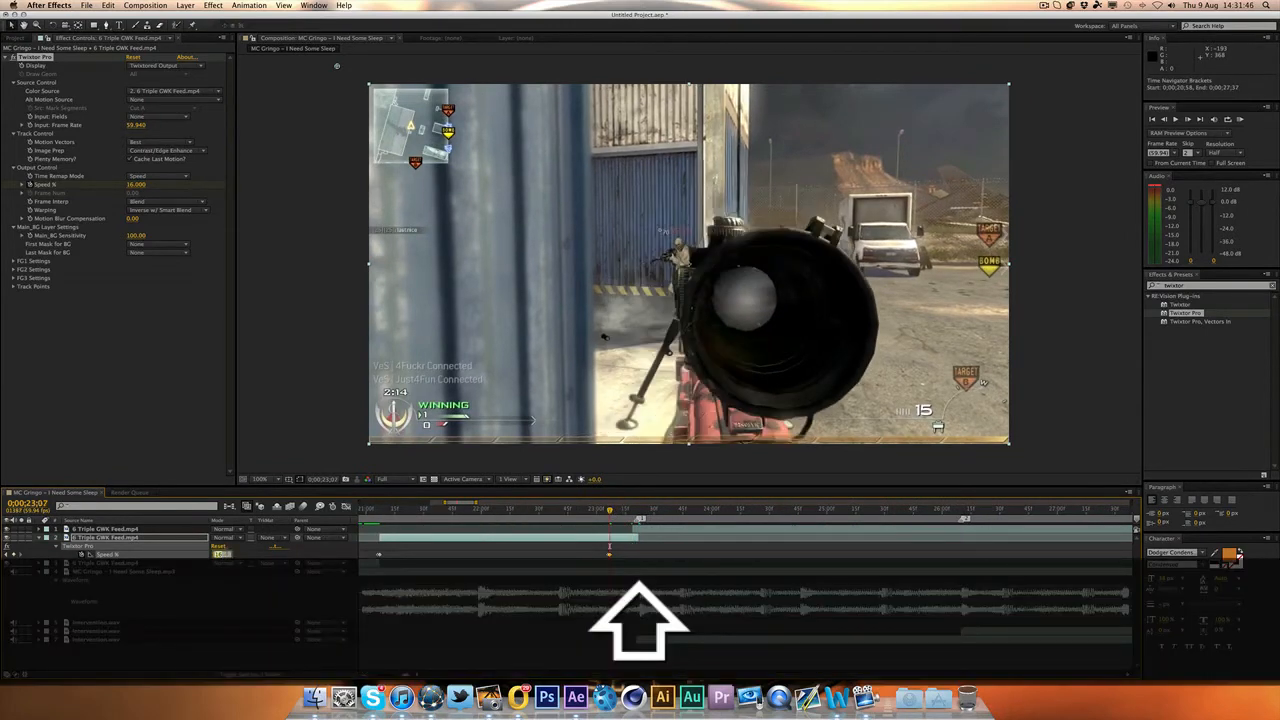
text(30)
key(Return)
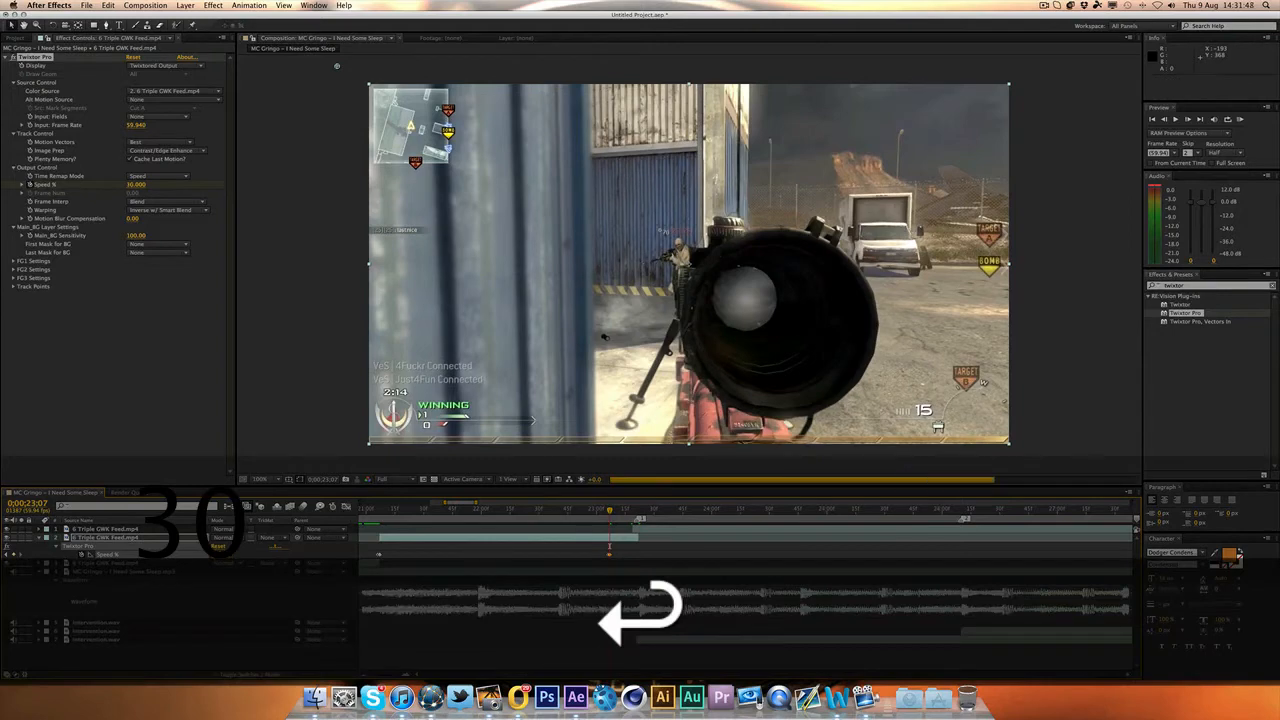
key(space)
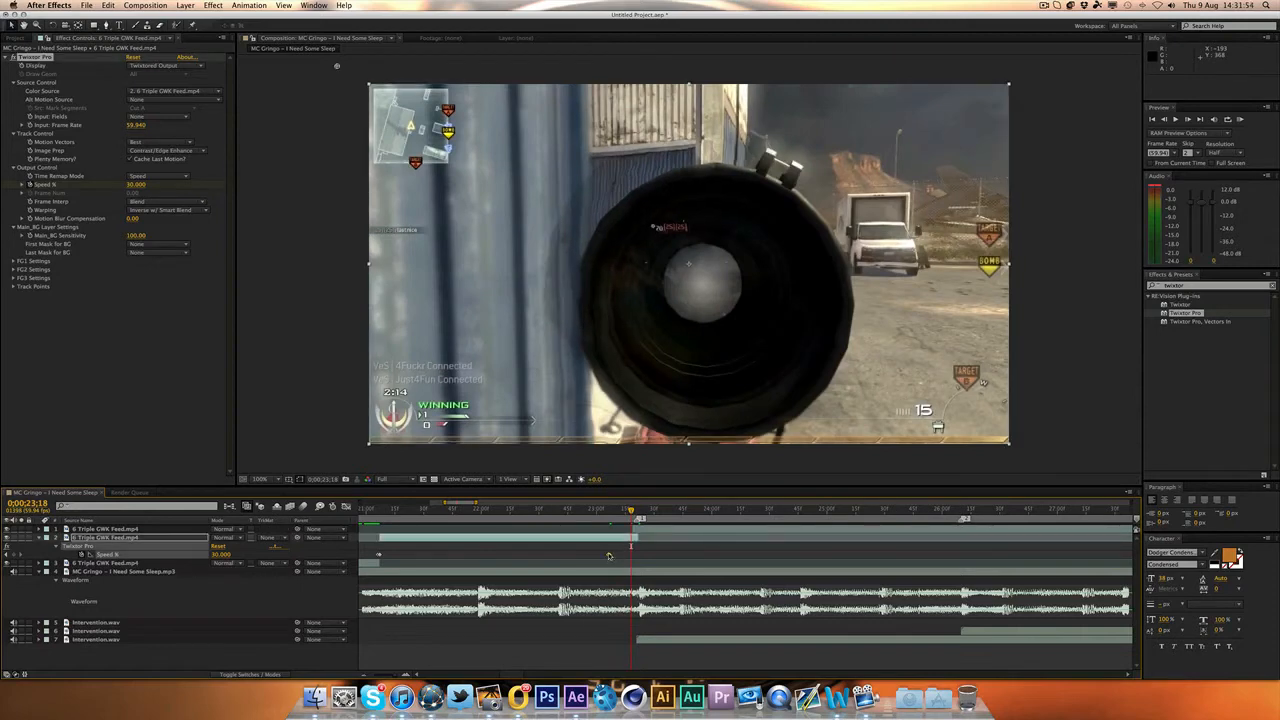
drag(608, 556, 599, 556)
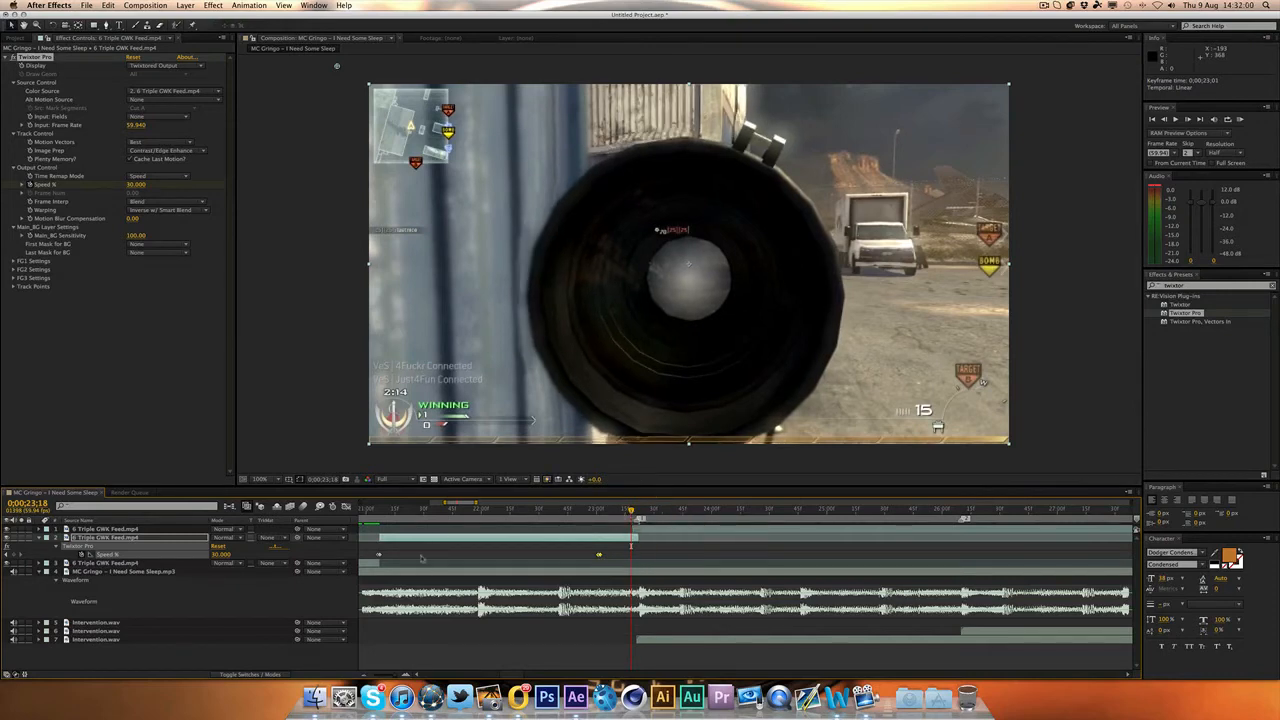
scroll(640, 550, up, 4)
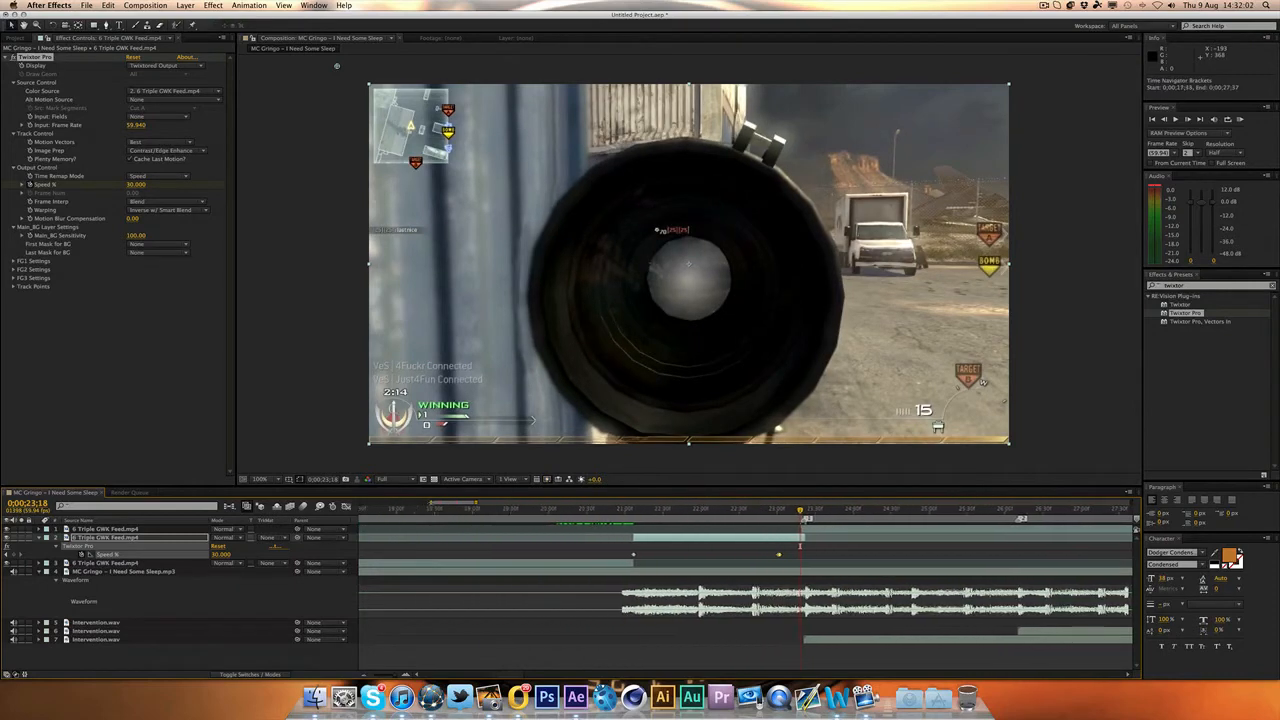
mouse_move(450, 508)
mouse_down()
mouse_move(760, 512)
mouse_move(621, 512)
mouse_move(676, 512)
mouse_up()
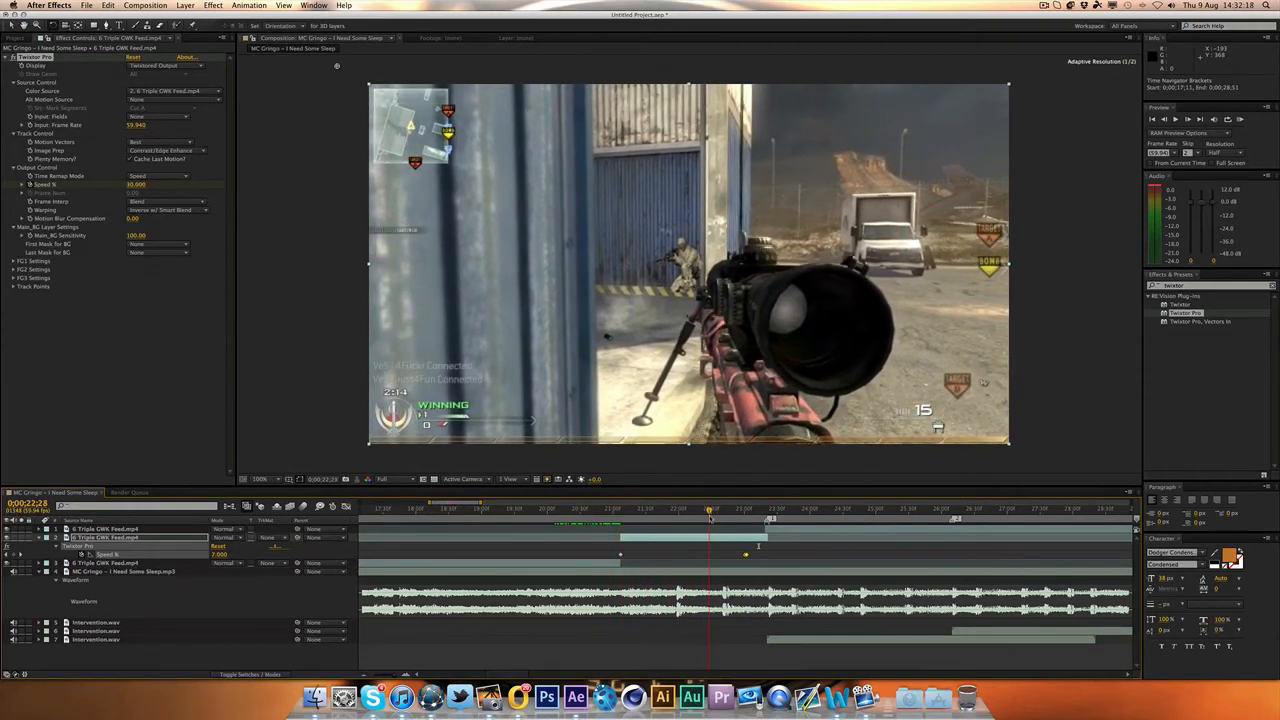
drag(676, 512, 792, 512)
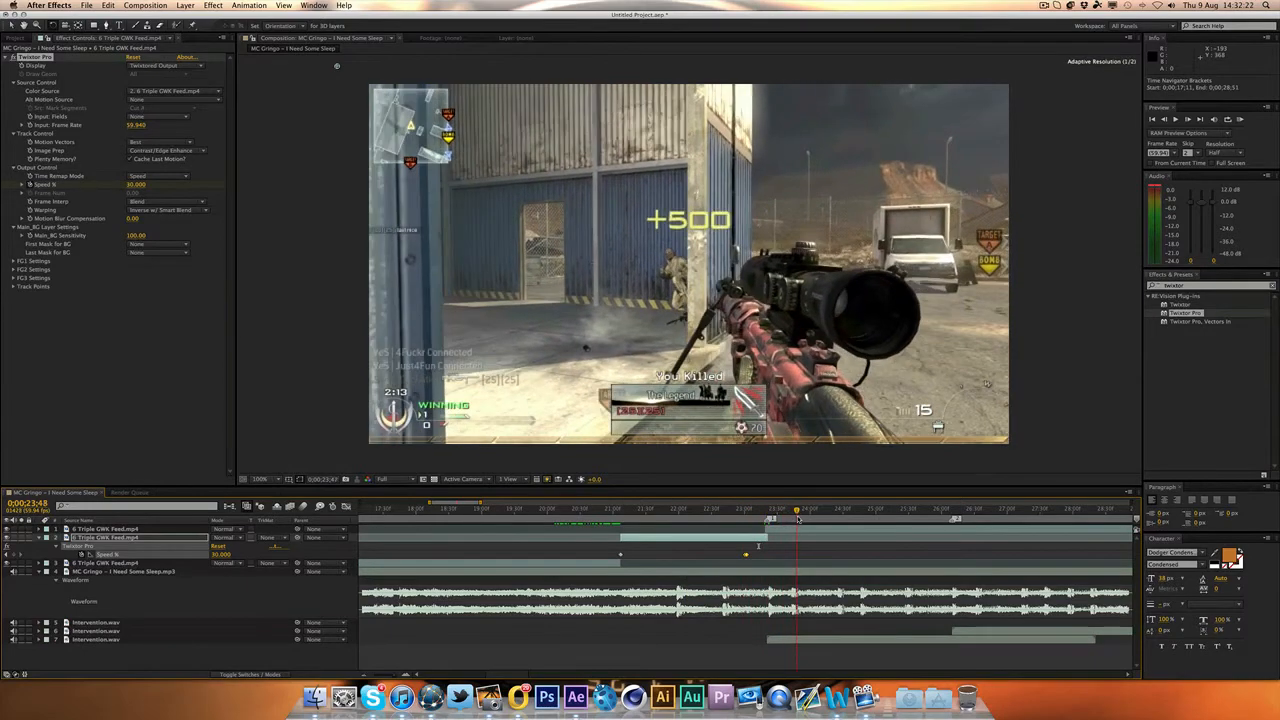
mouse_move(792, 512)
mouse_down()
mouse_move(928, 512)
mouse_move(838, 512)
mouse_up()
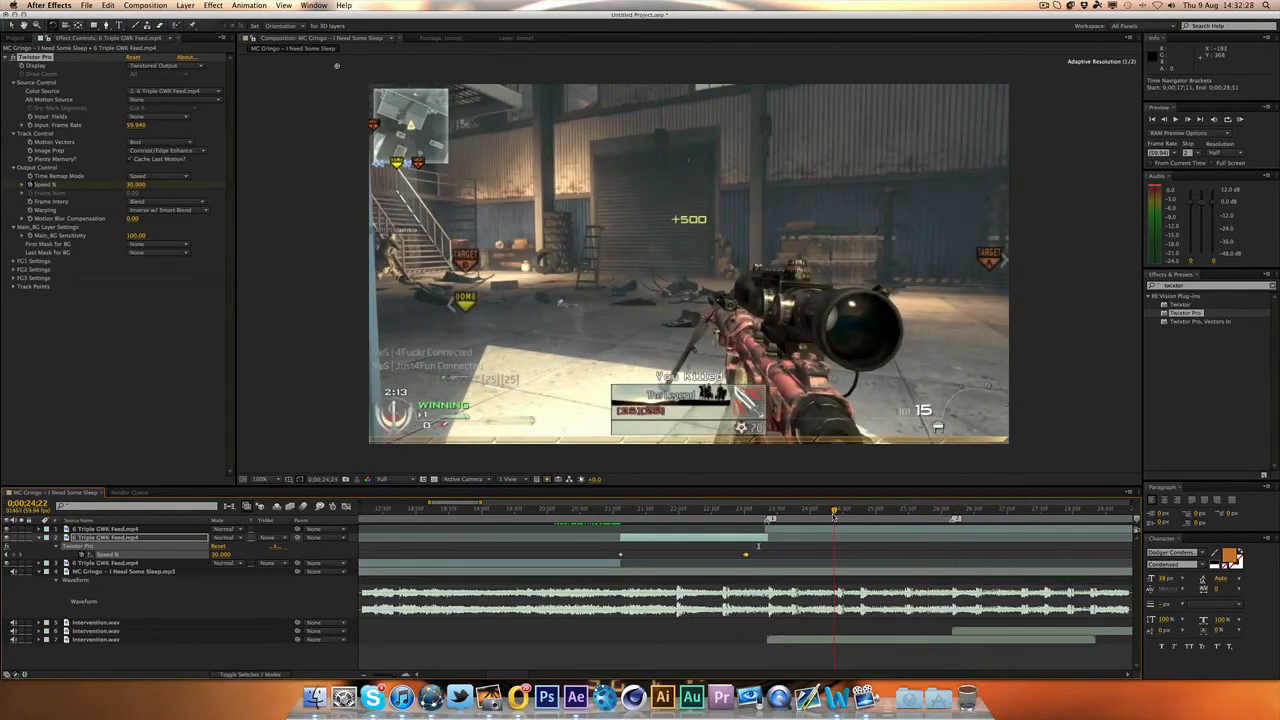
drag(838, 512, 852, 512)
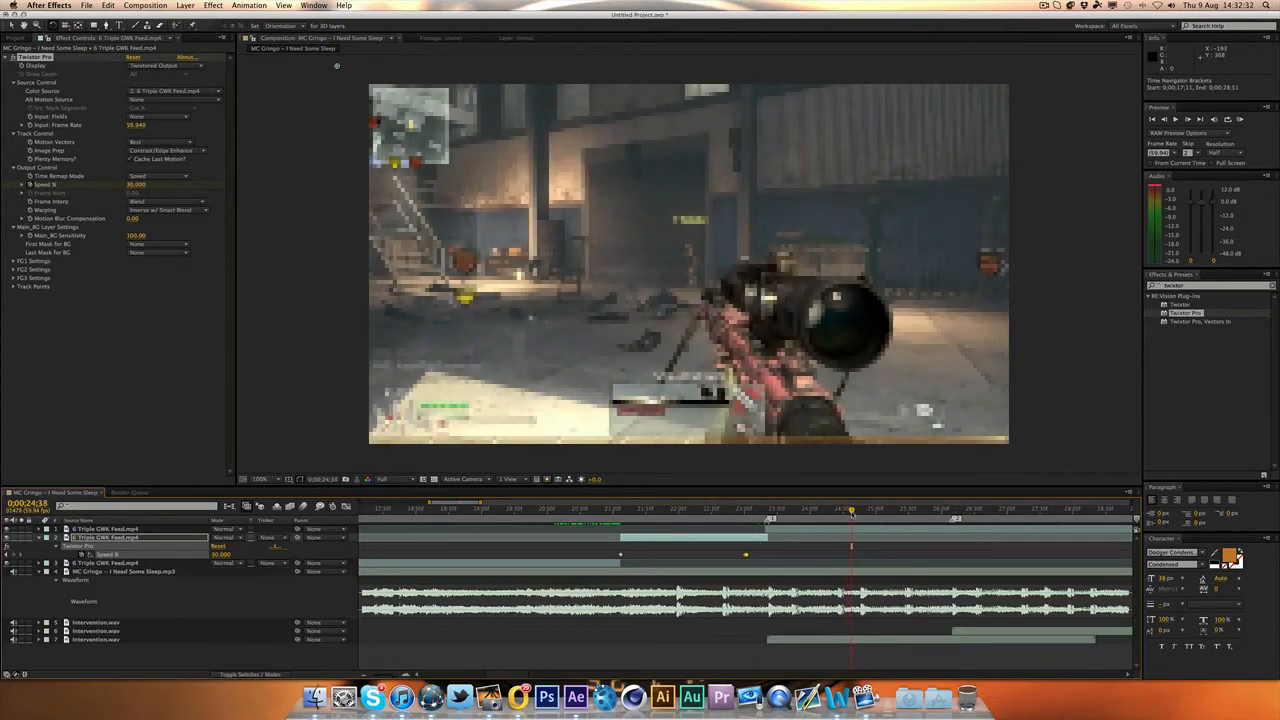
Step: Split the clip twice more and scrub ahead to the next scope-in near 24.6 seconds
key(super+shift+d)
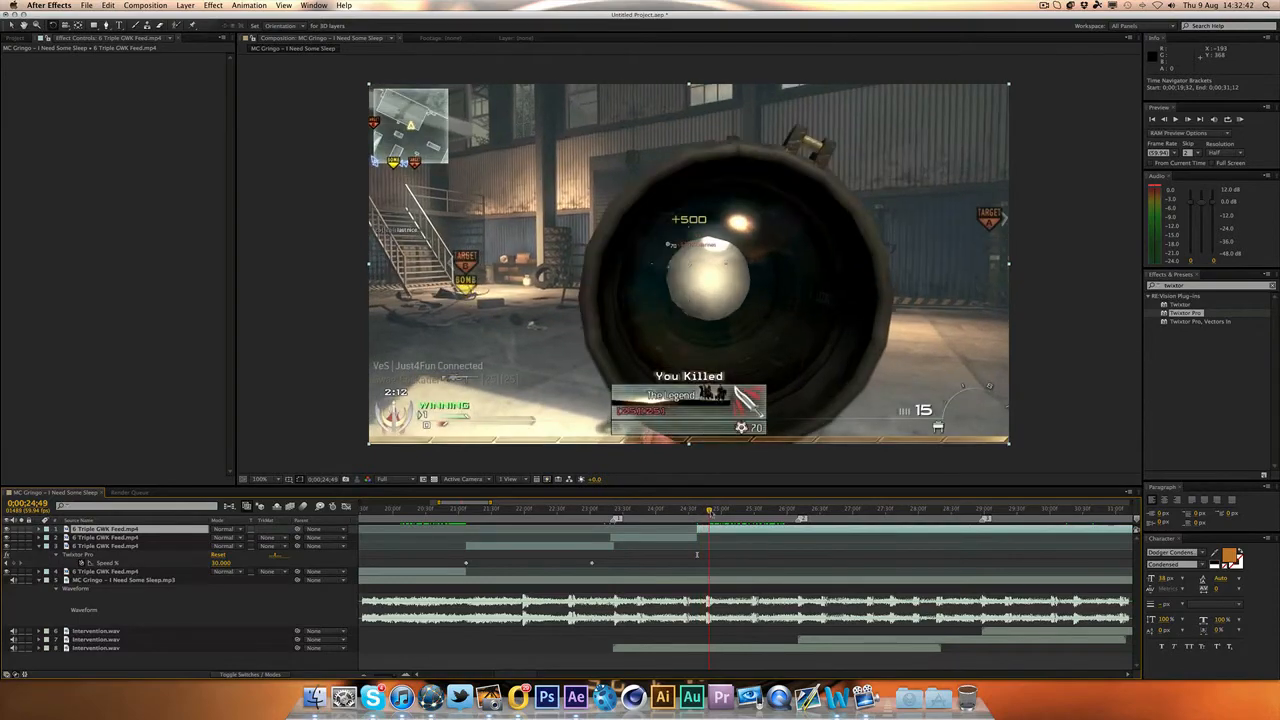
key(super+shift+d)
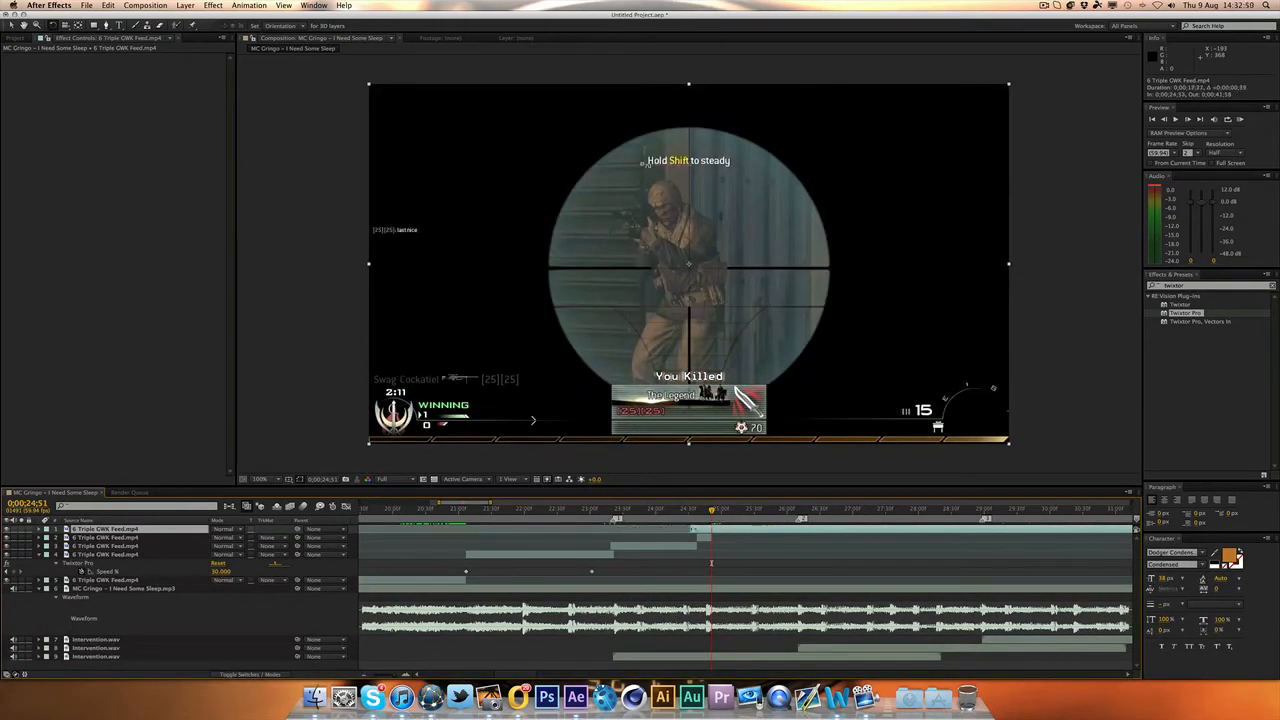
key(shift)
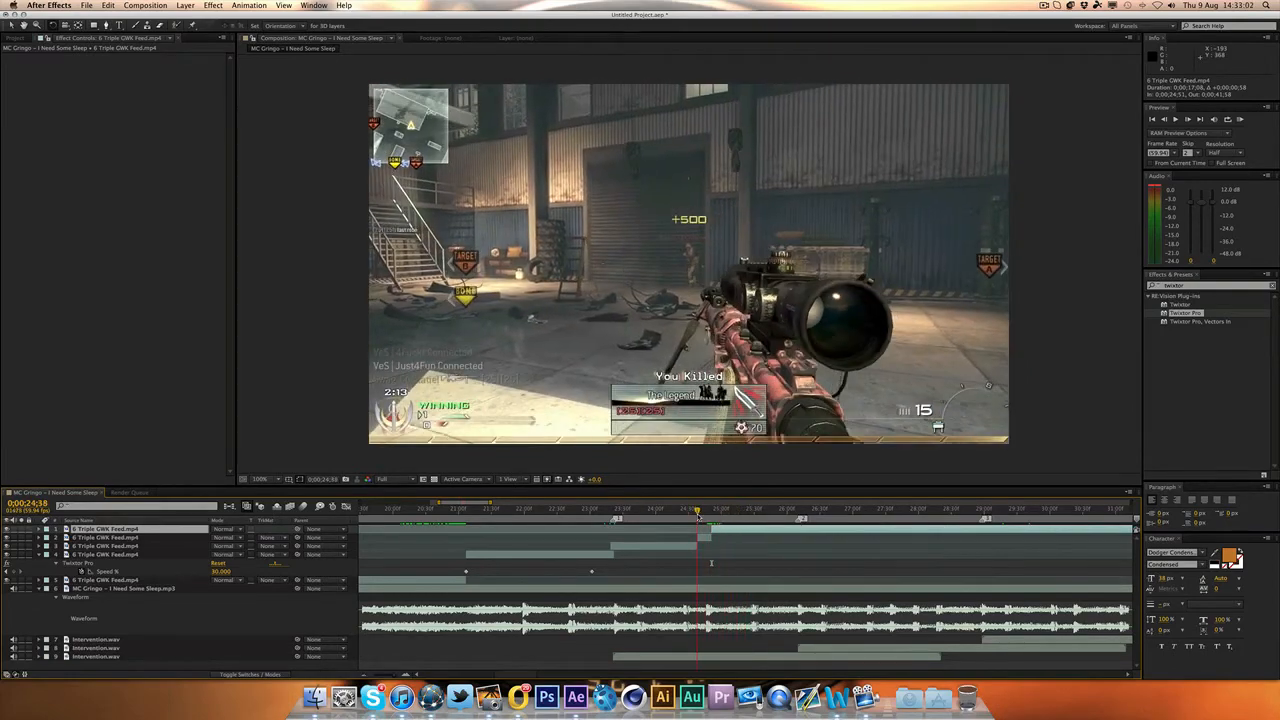
drag(697, 513, 717, 513)
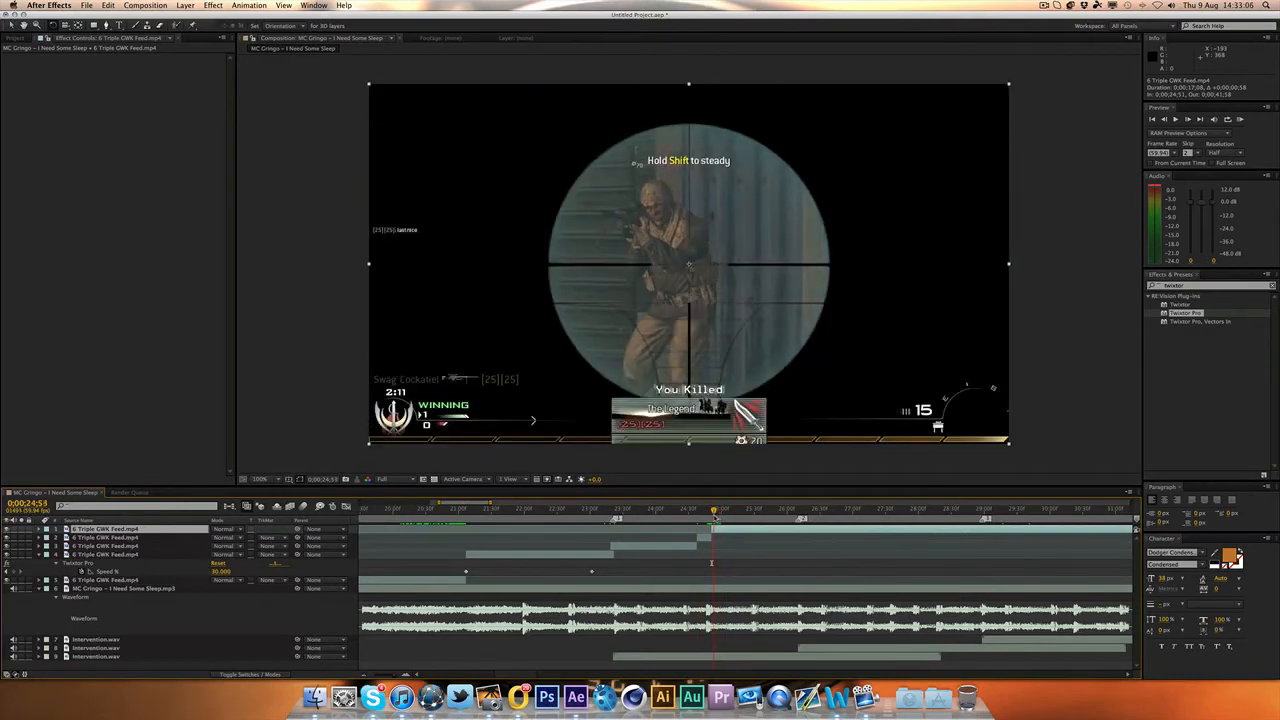
click(798, 508)
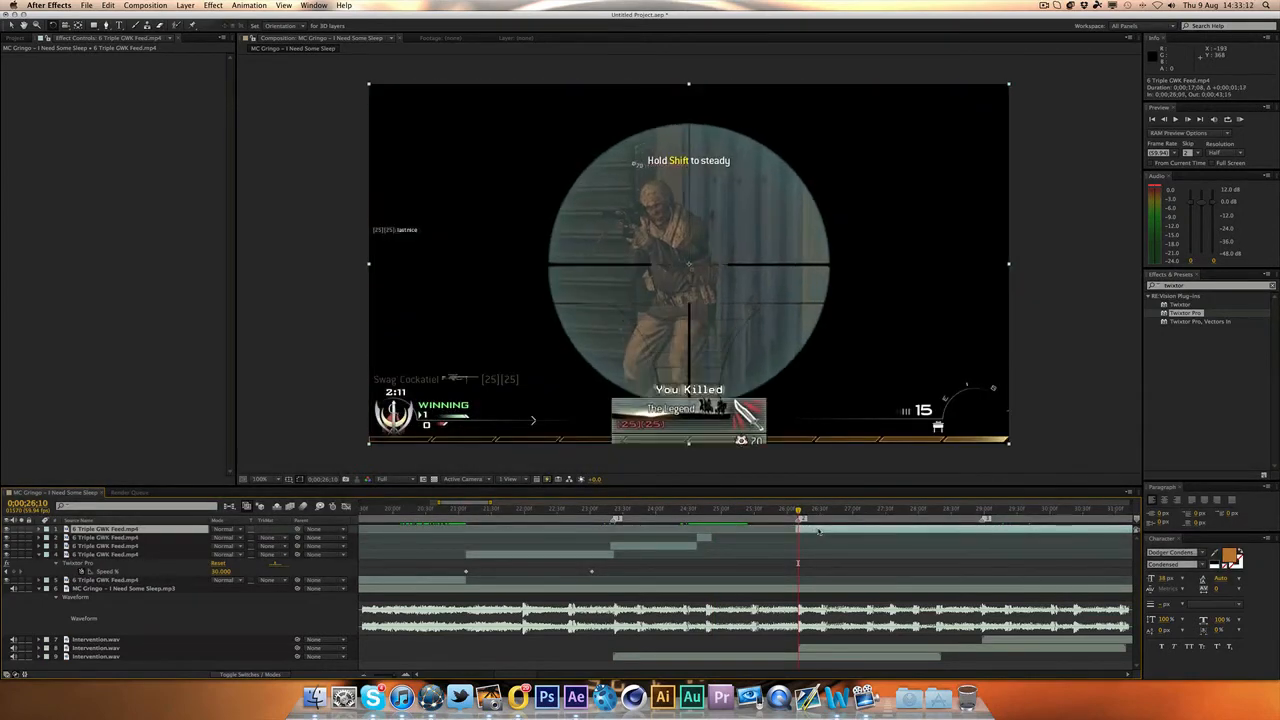
Step: Give the new piece's Twixtor Pro 59.94 fps input, Inverse w/ Smart Blend warping and background sensitivity 100
shift+click(697, 508)
shift+click(706, 540)
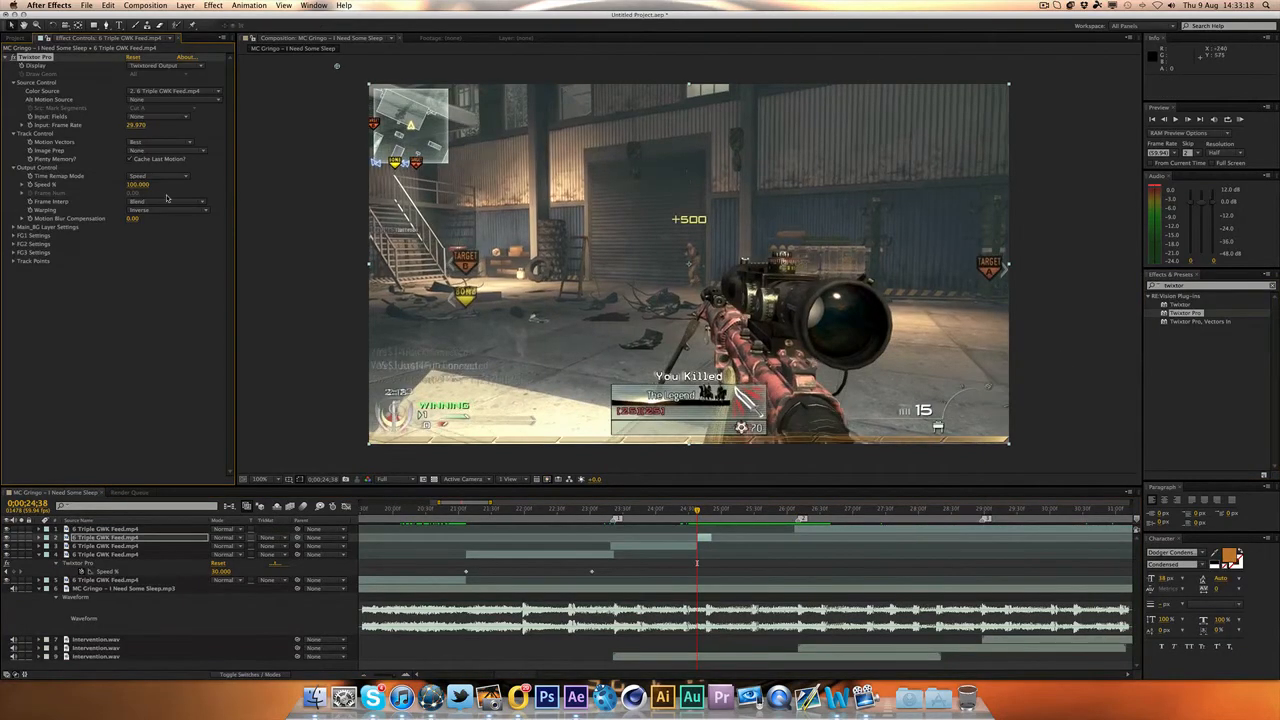
text(59.94)
key(Return)
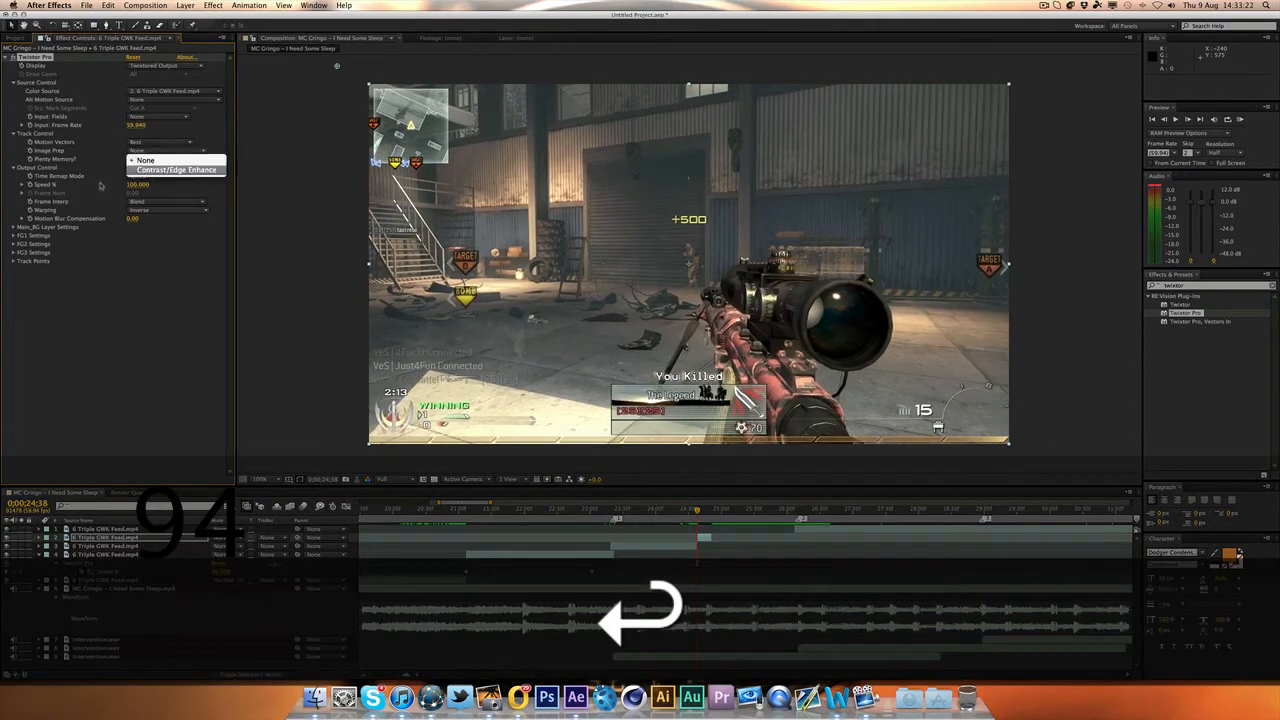
click(166, 210)
click(13, 228)
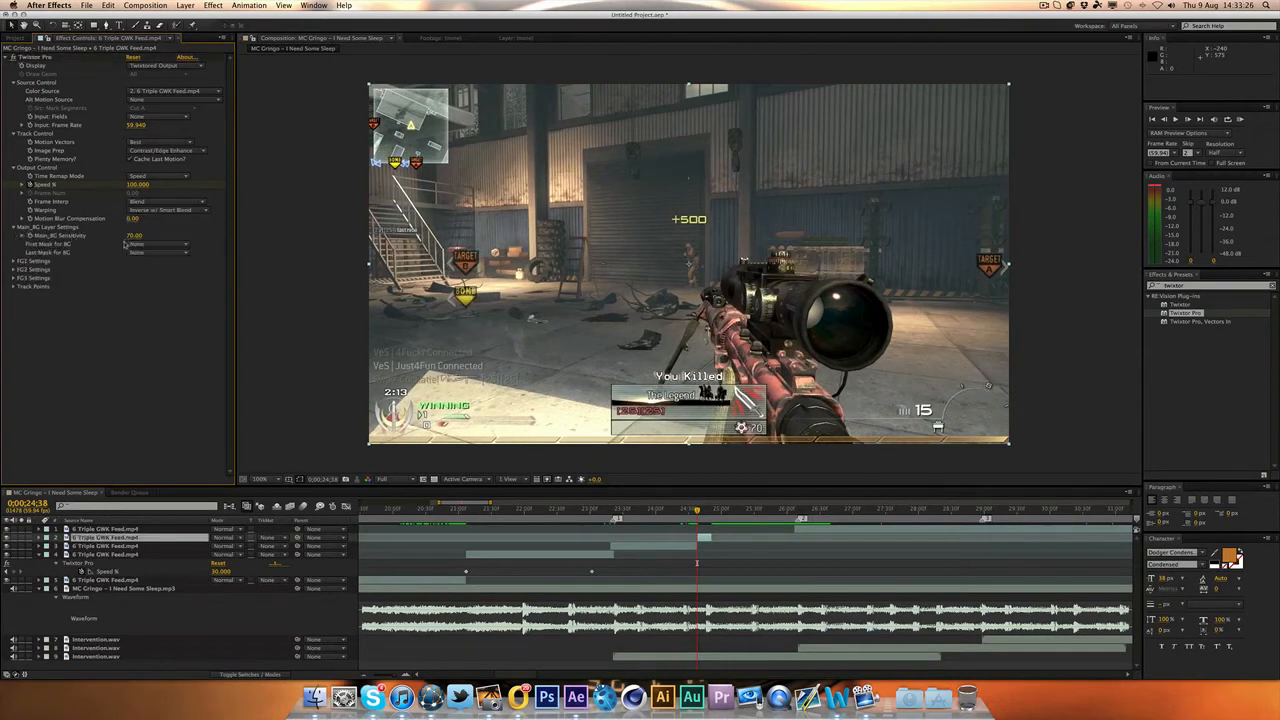
text(100)
key(Return)
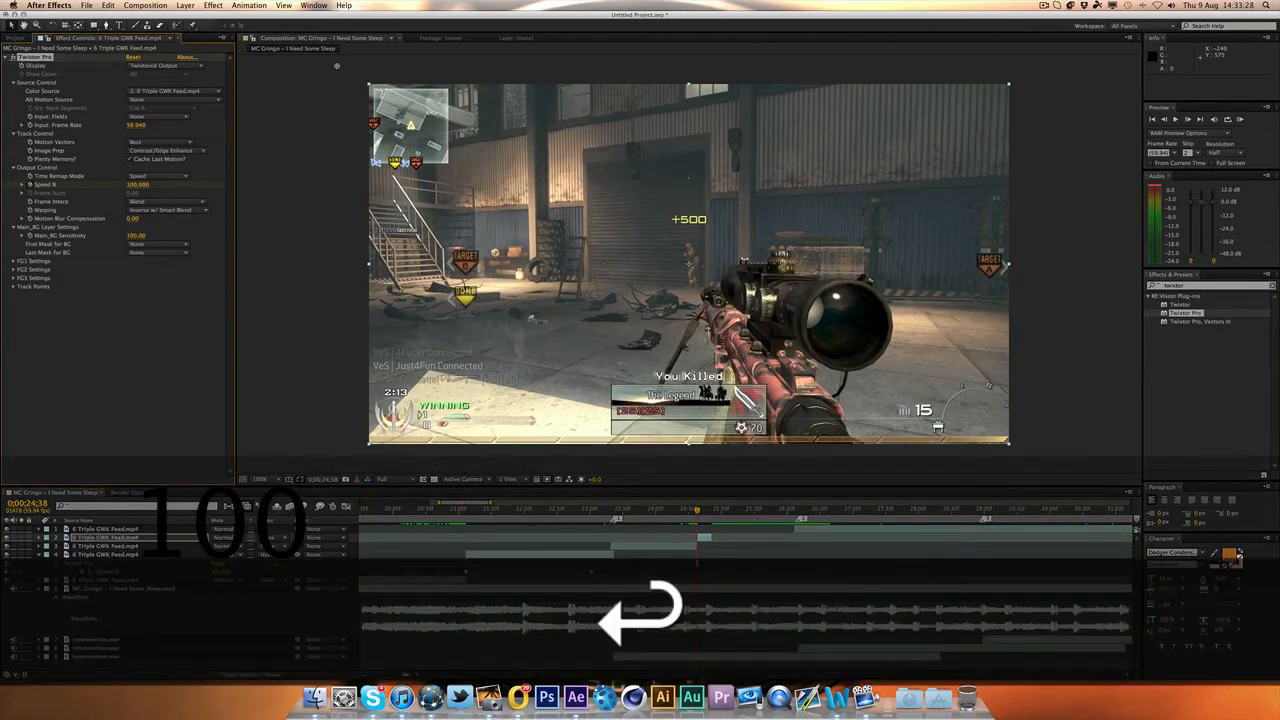
key(super+Right)
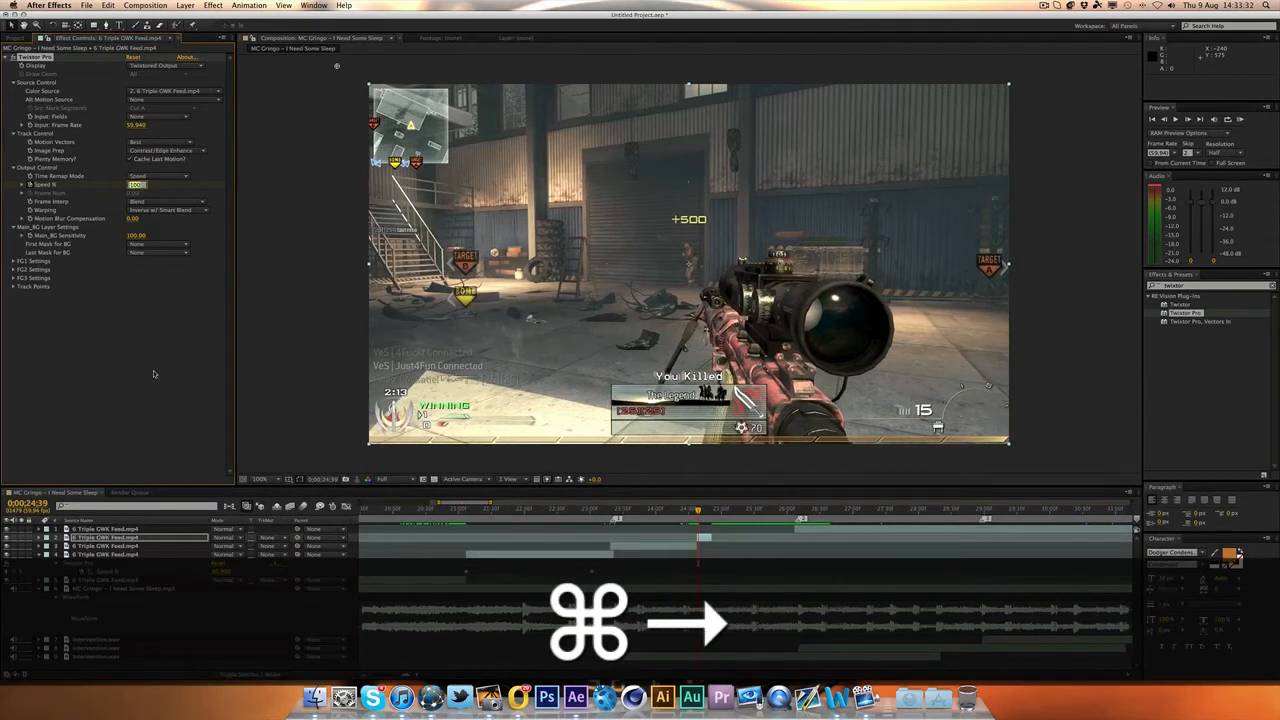
Step: Set the segment's Twixtor speed to 7% and preview the slowed footage
key(7)
text(7.000)
key(Return)
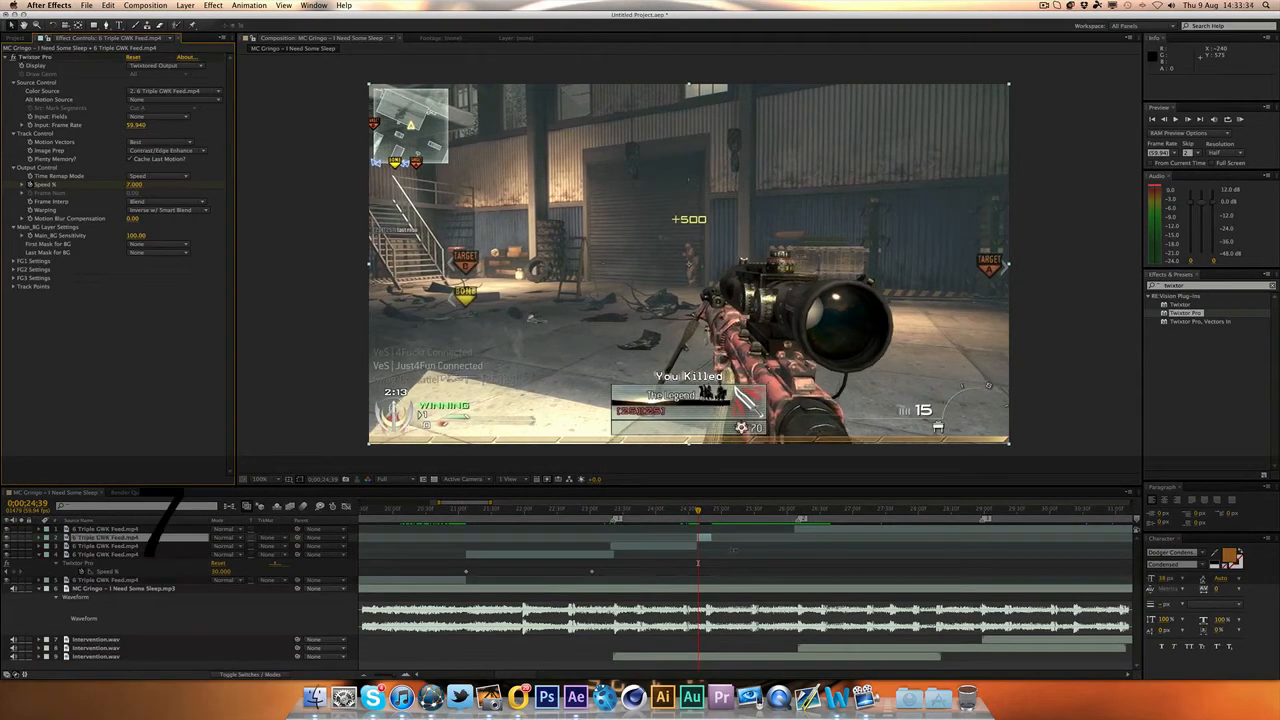
key(shift)
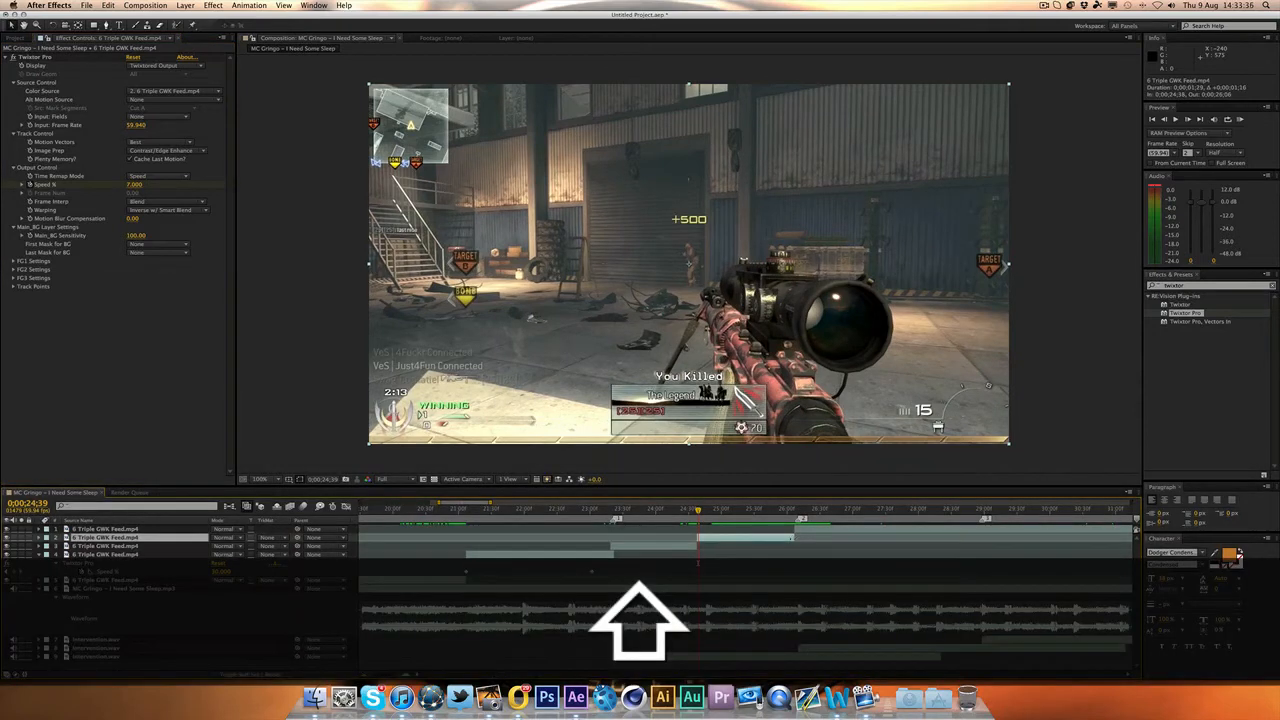
key(space)
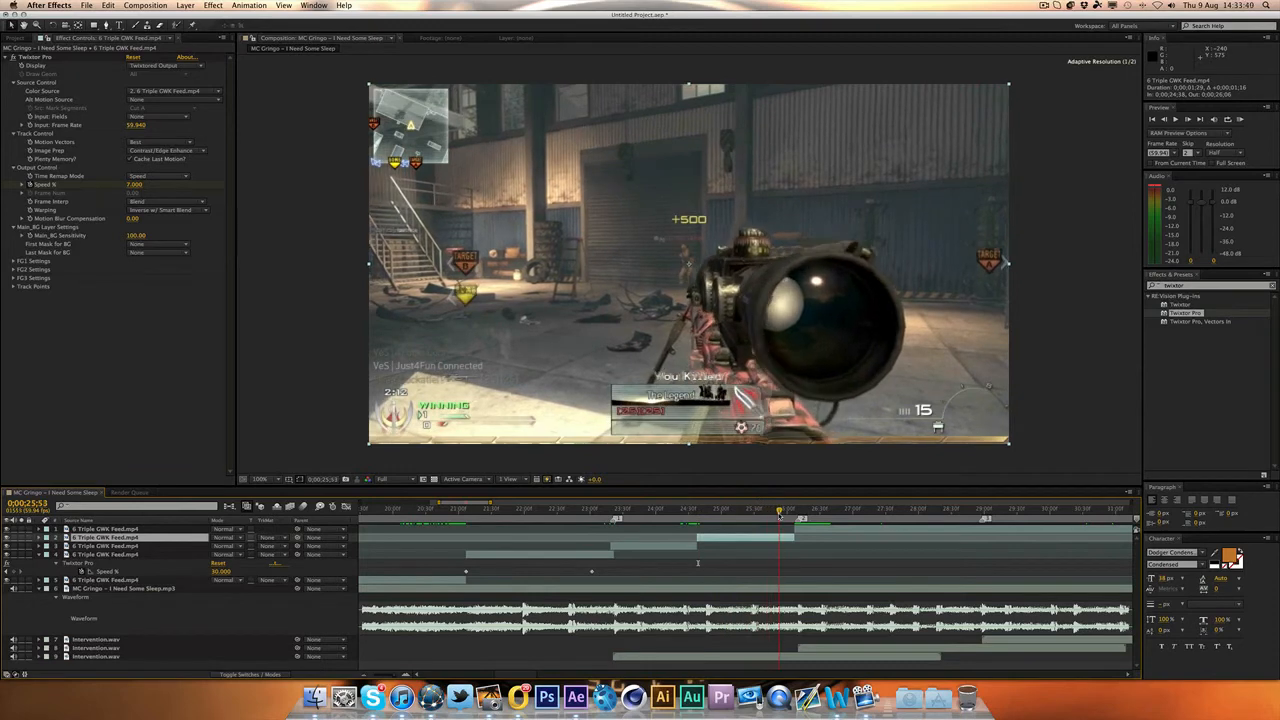
key(u)
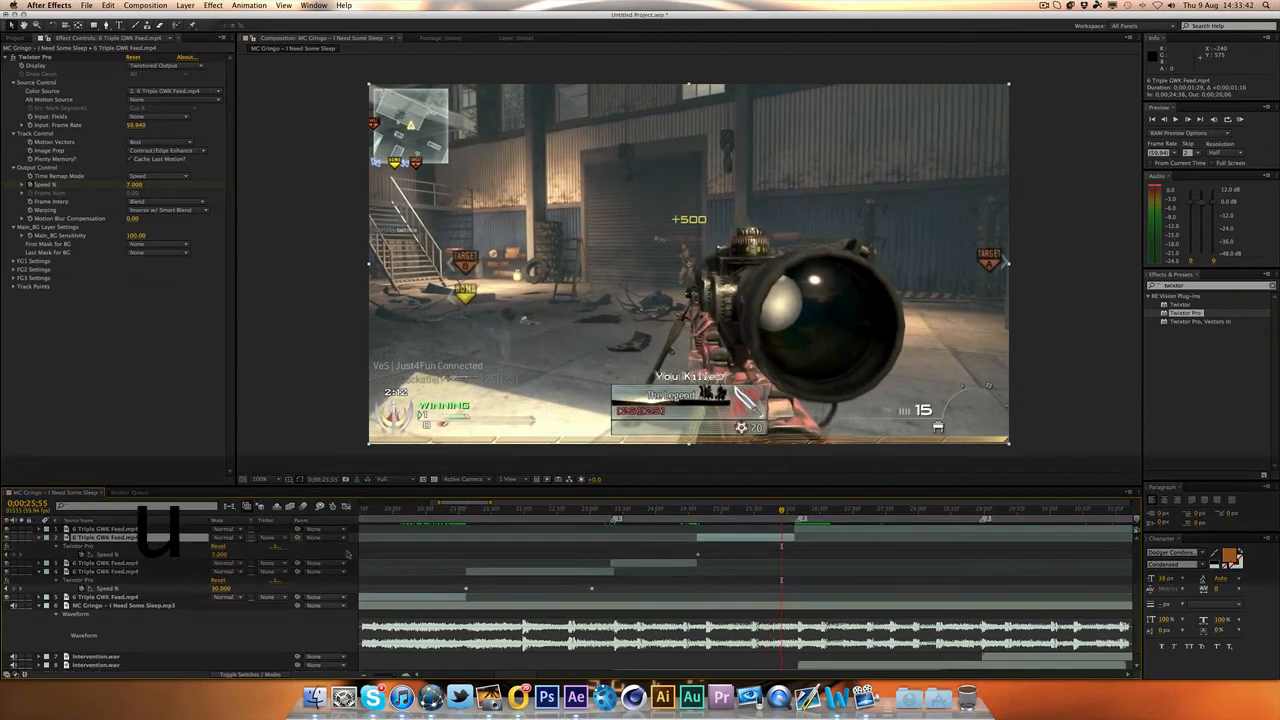
Step: Add a speed keyframe, return to 100% one frame later, and retime the keyframe to the scope-in
click(17, 553)
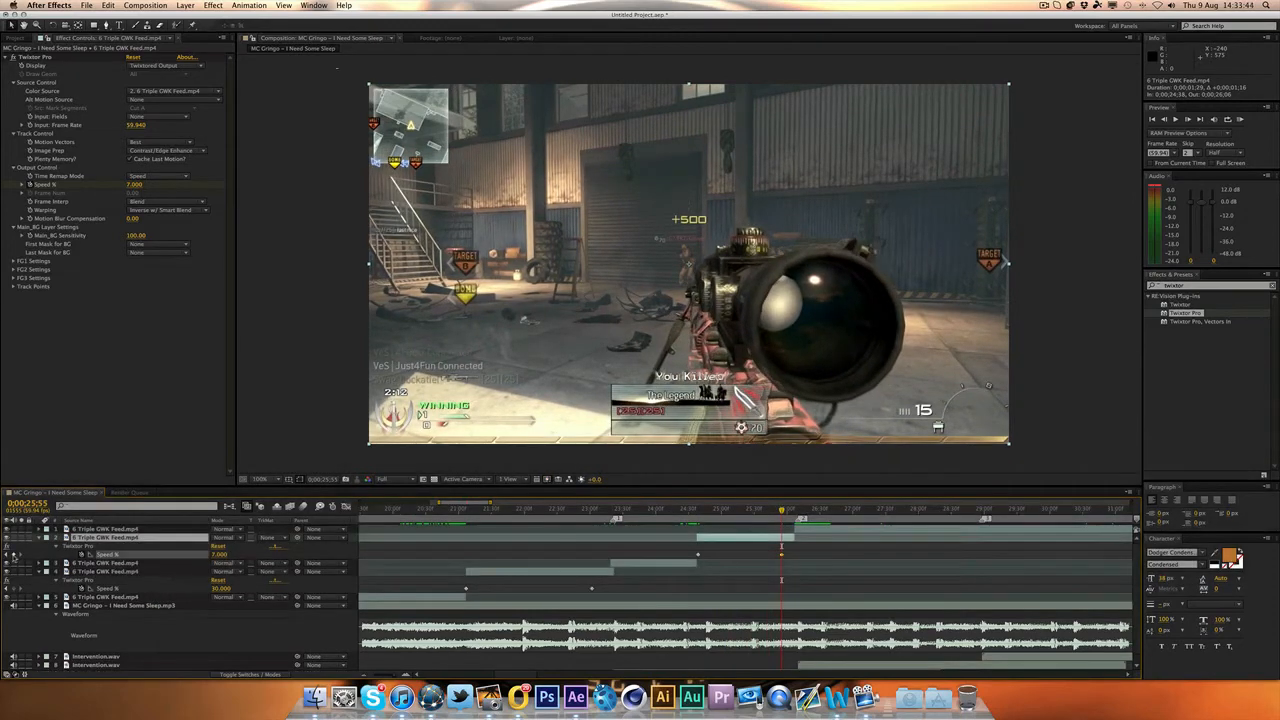
key(super+Right)
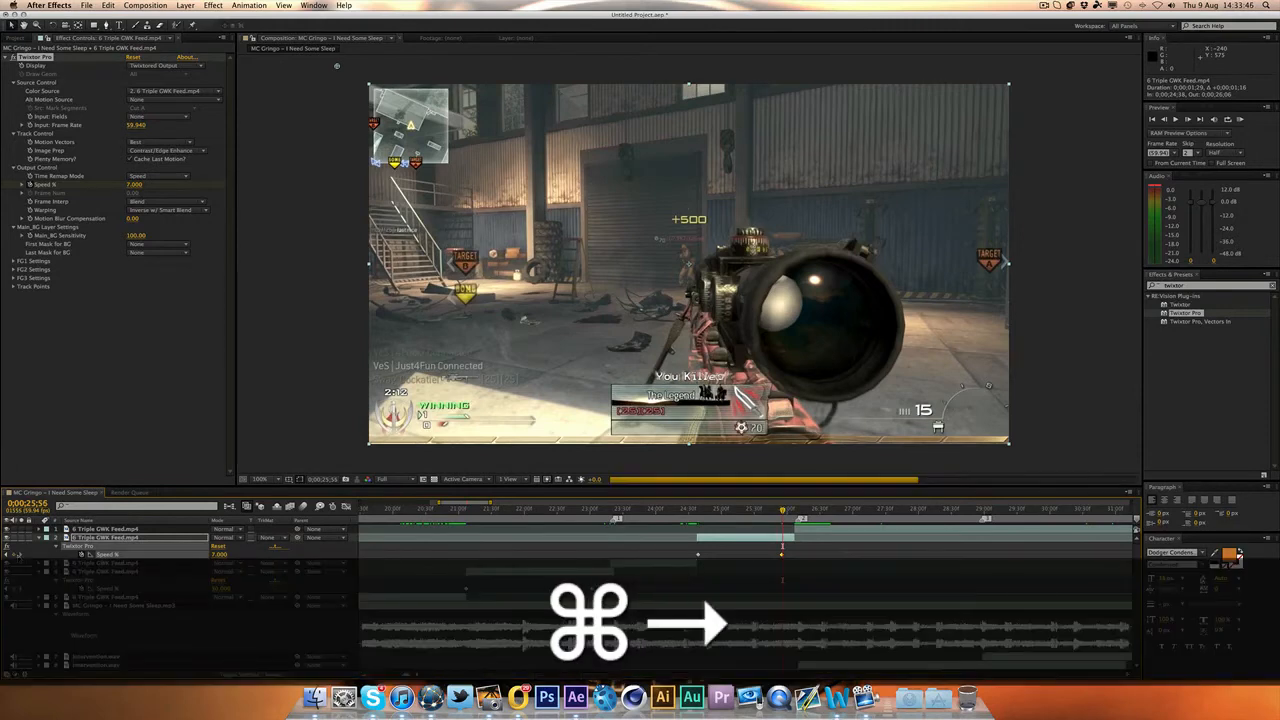
text(100)
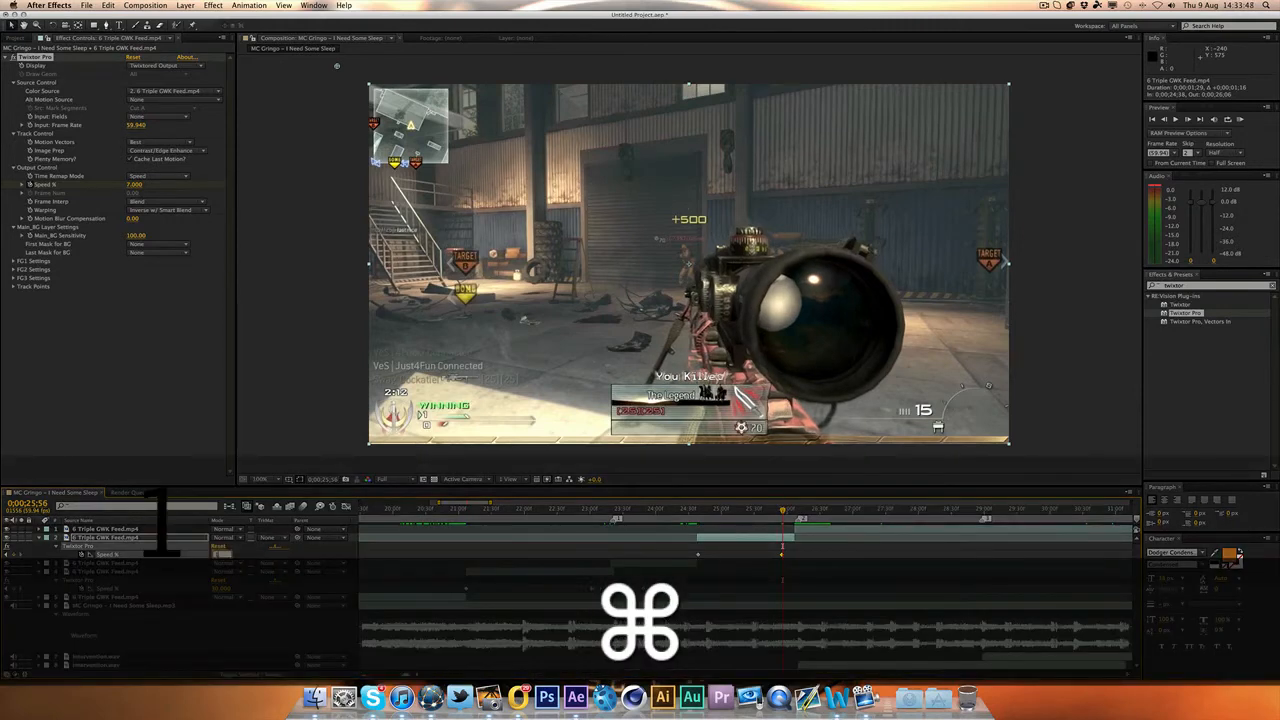
key(Return)
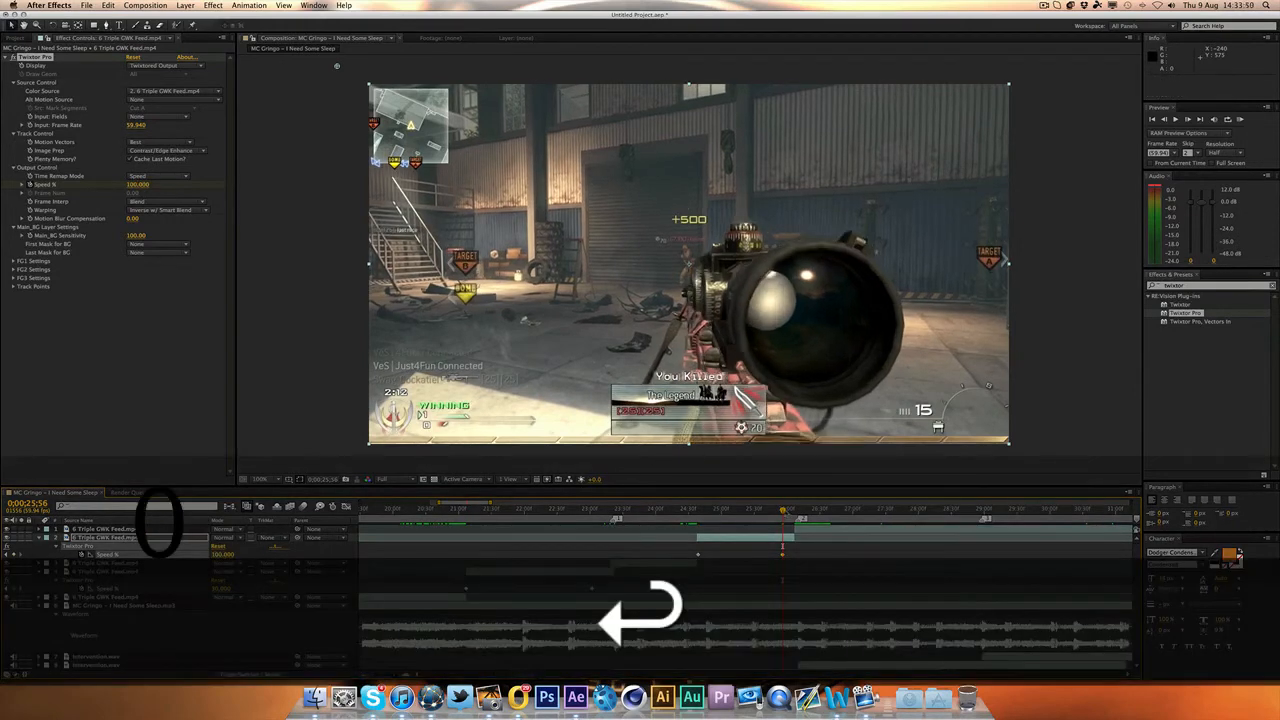
key(0)
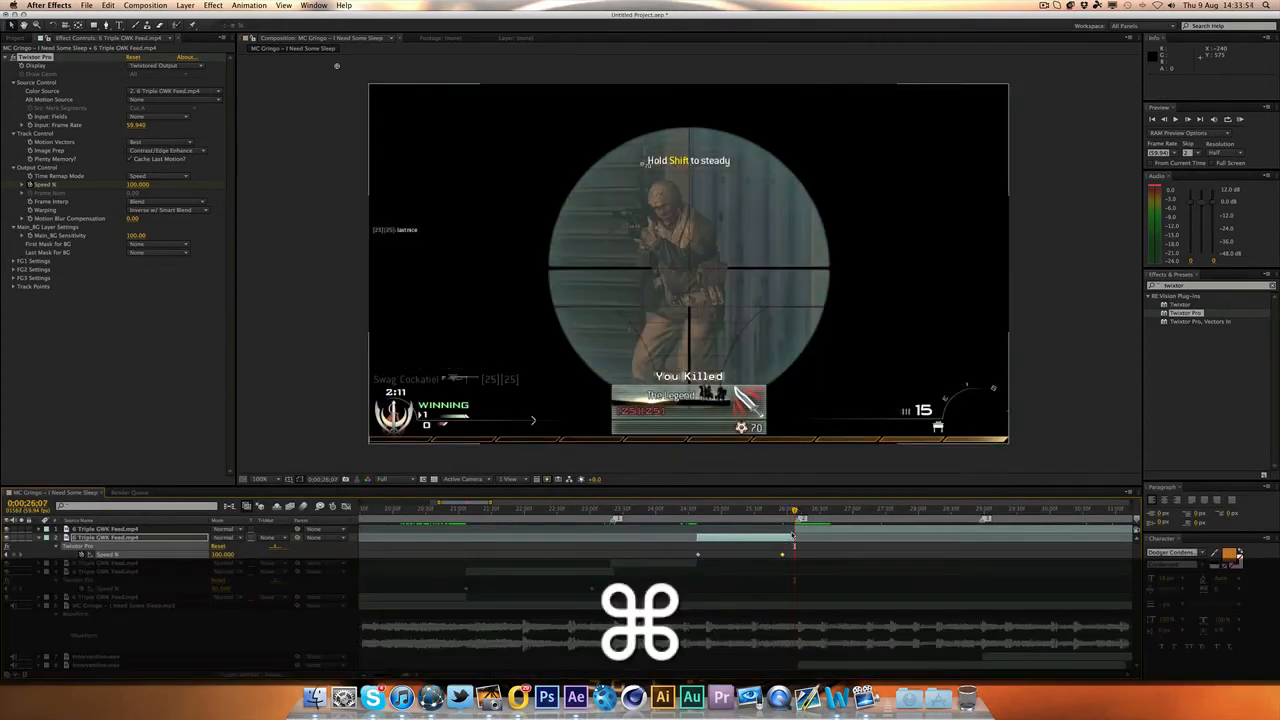
key(super+Left)
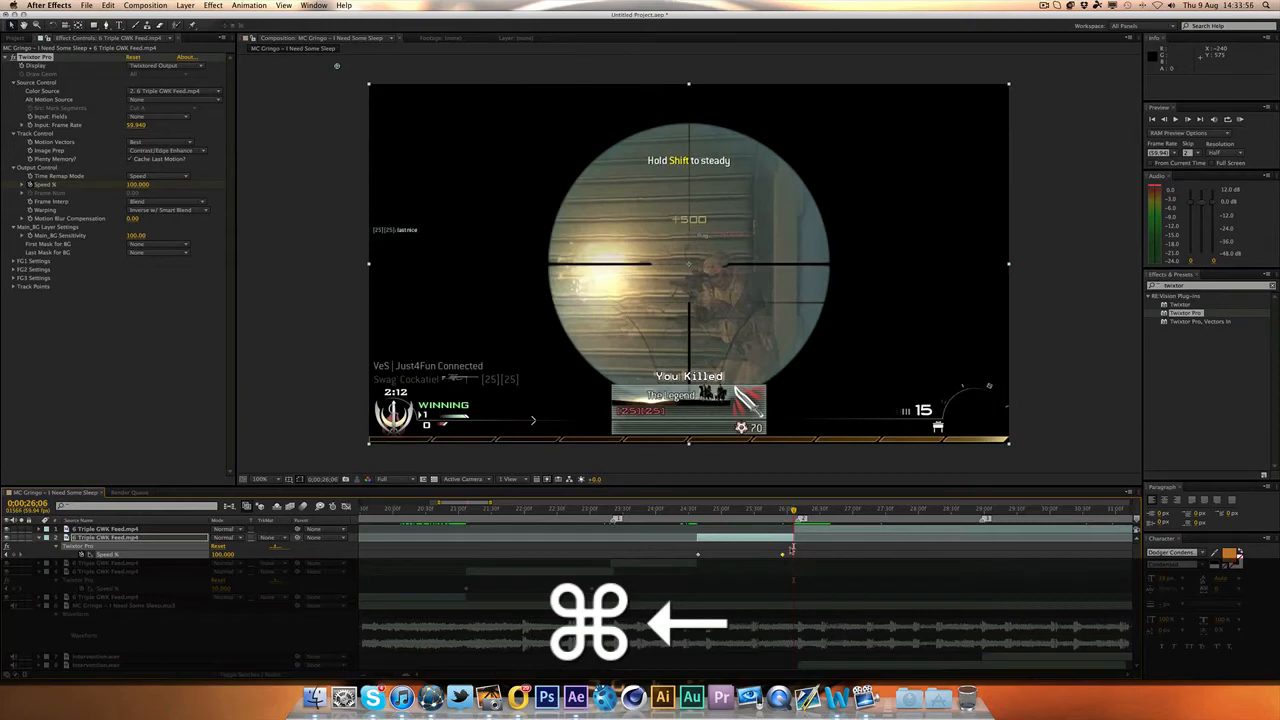
drag(783, 556, 788, 556)
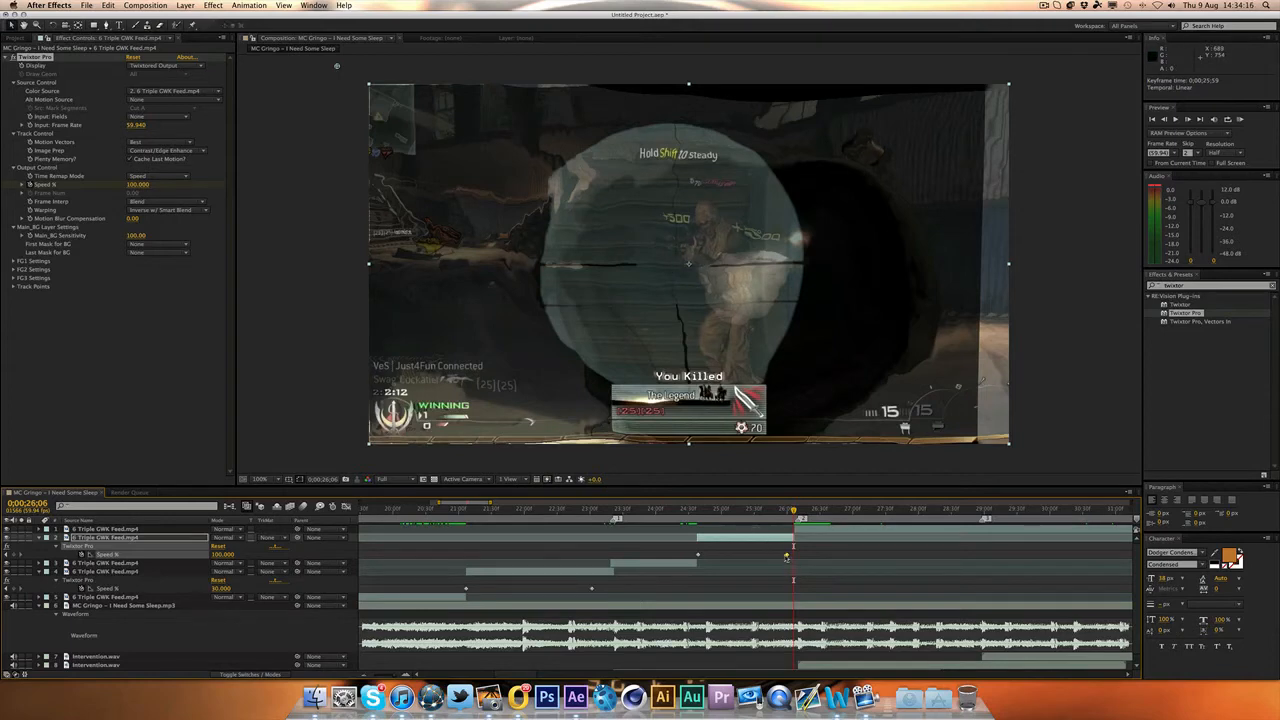
drag(787, 558, 790, 562)
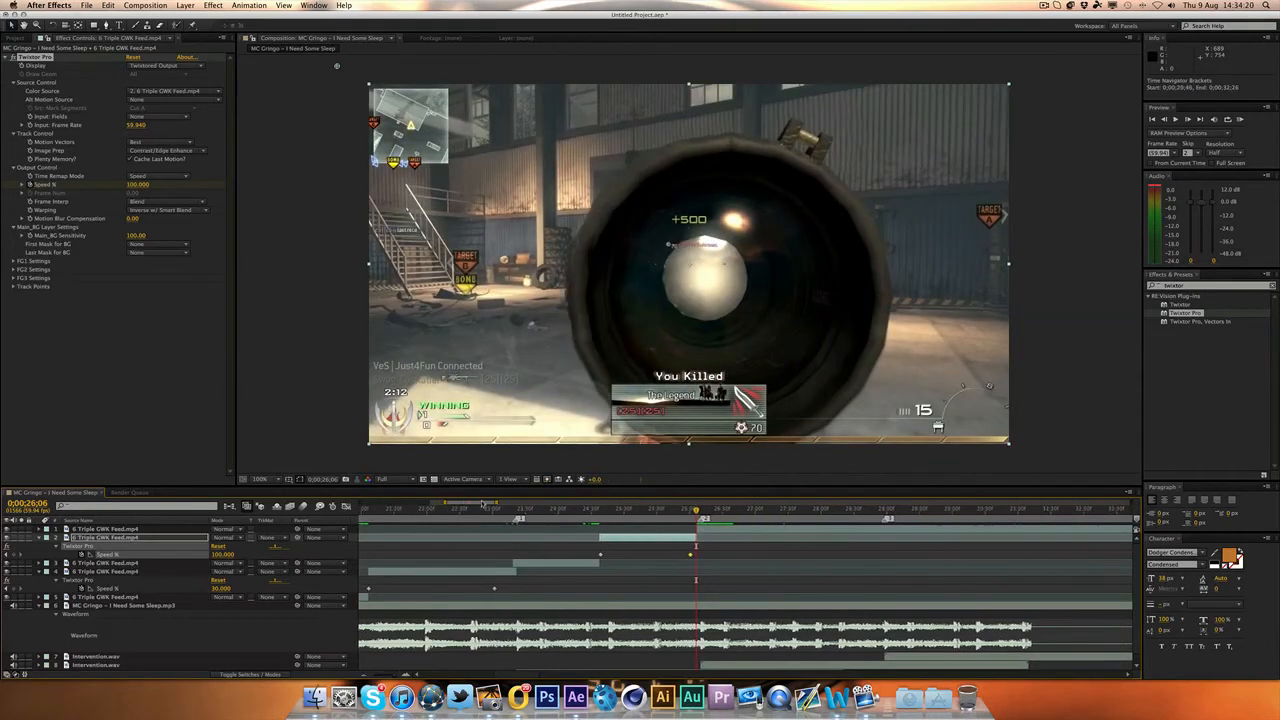
drag(478, 502, 560, 502)
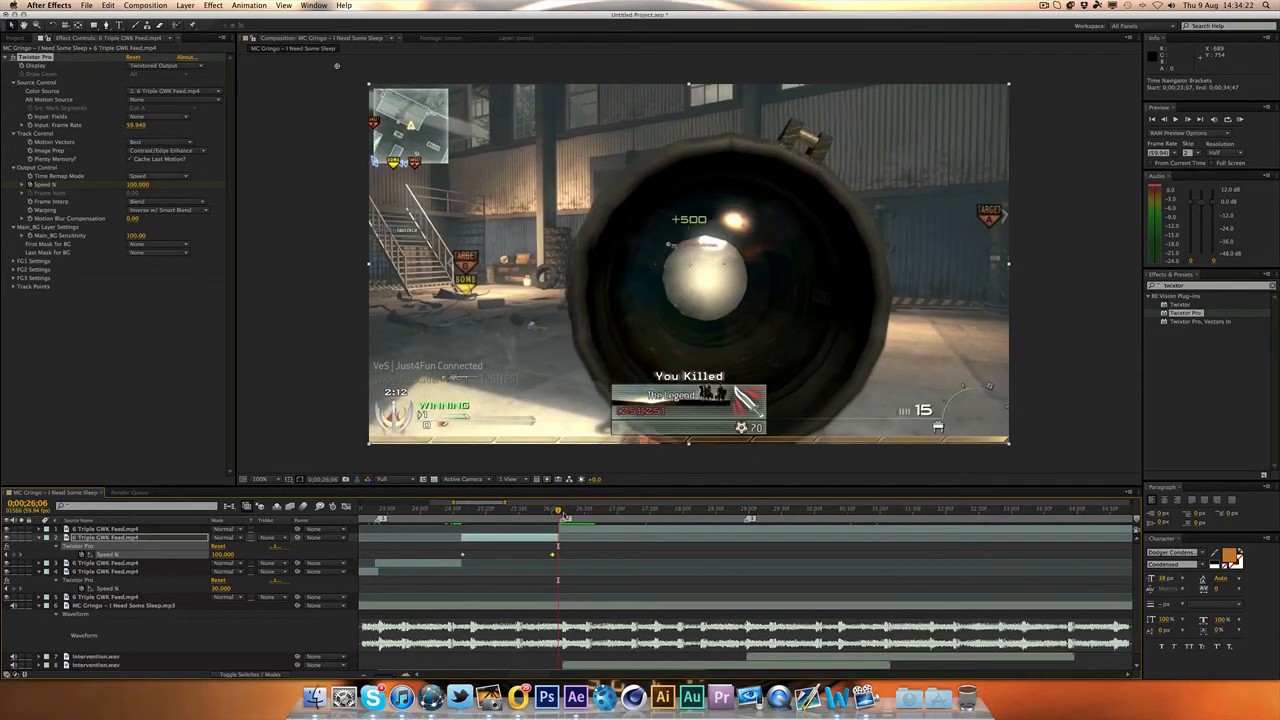
drag(405, 509, 611, 512)
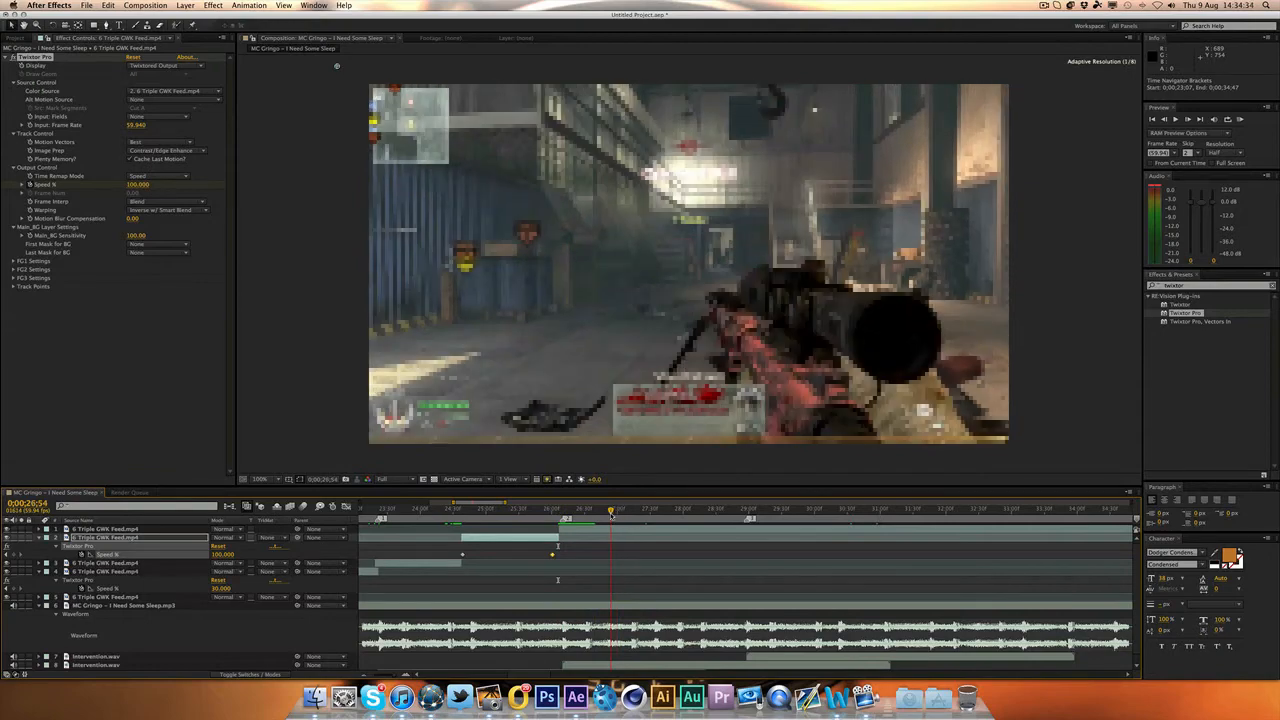
mouse_move(611, 512)
mouse_down()
mouse_move(666, 512)
mouse_move(618, 512)
mouse_up()
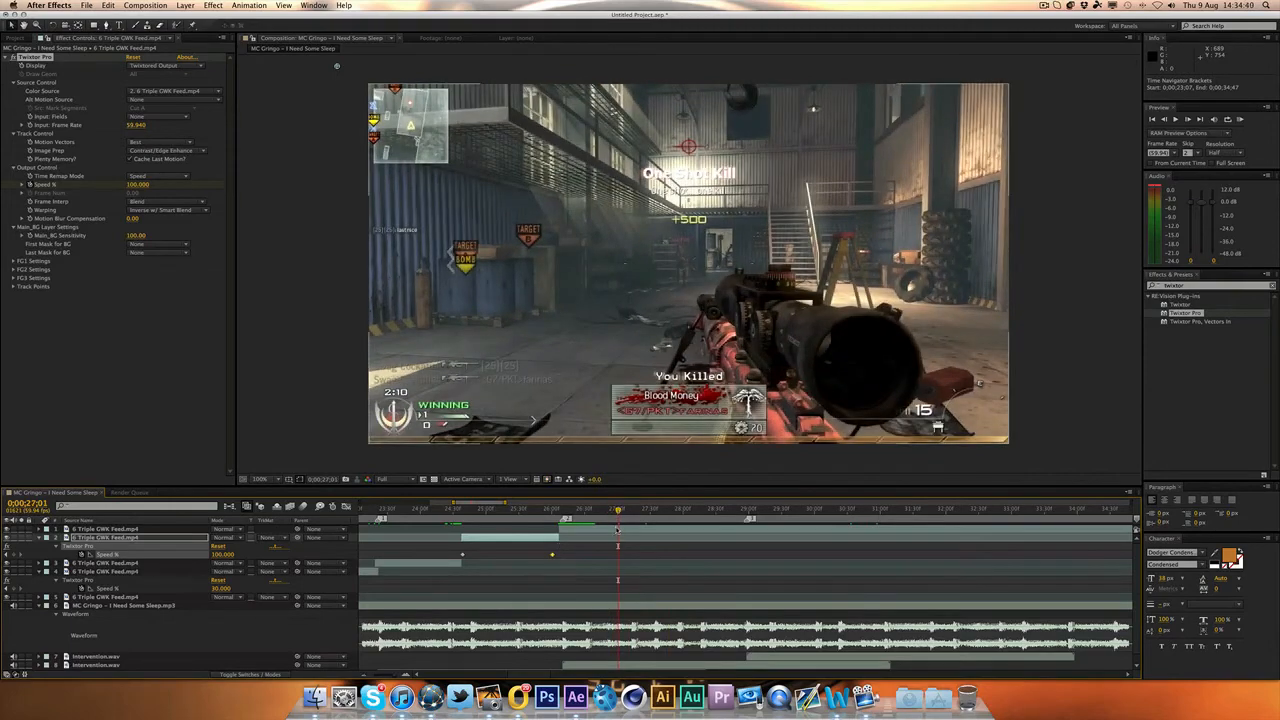
click(100, 528)
Step: Split the gameplay clip twice around the scope-in near 27 seconds and select the new piece
key(super+shift+d)
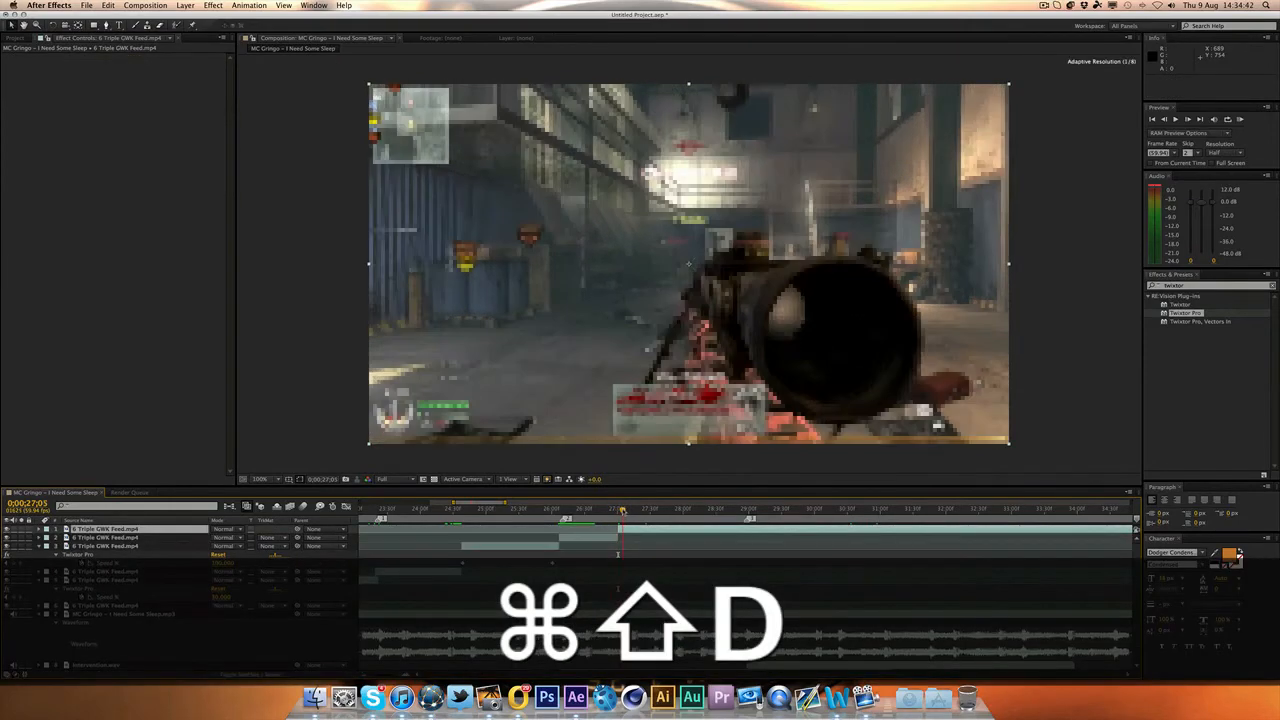
drag(618, 512, 630, 512)
key(super+shift+d)
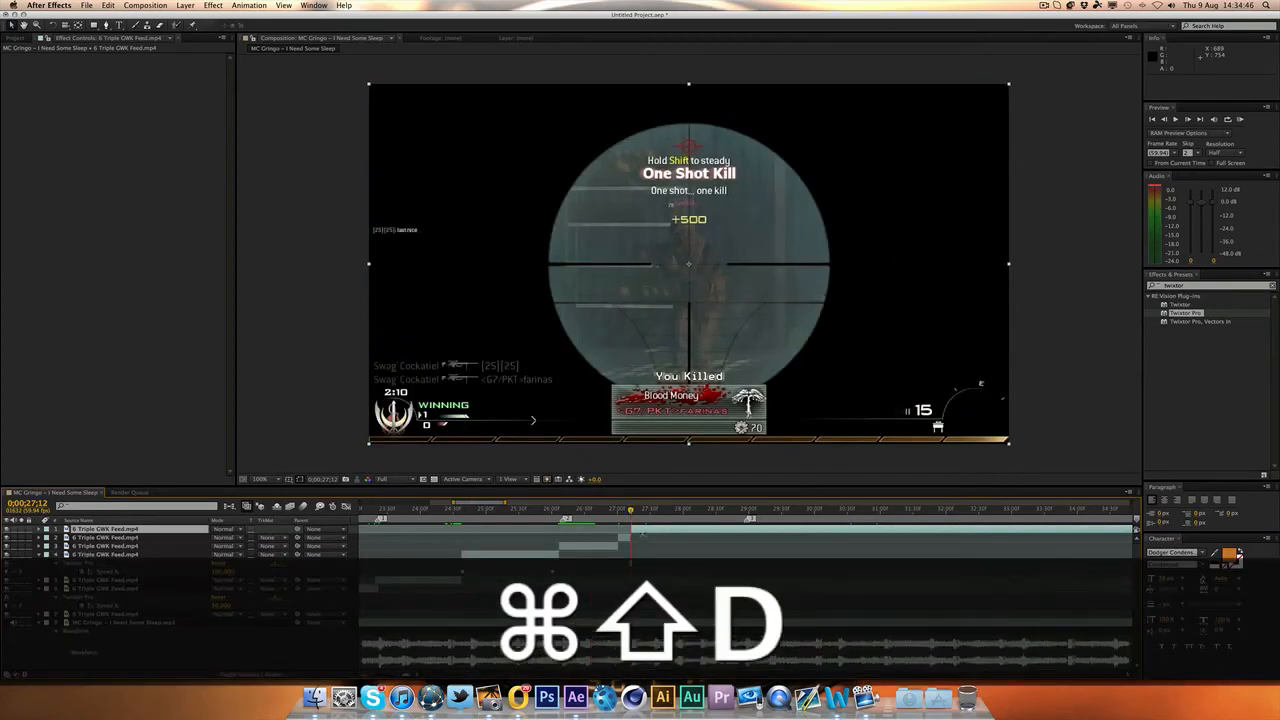
drag(630, 512, 746, 512)
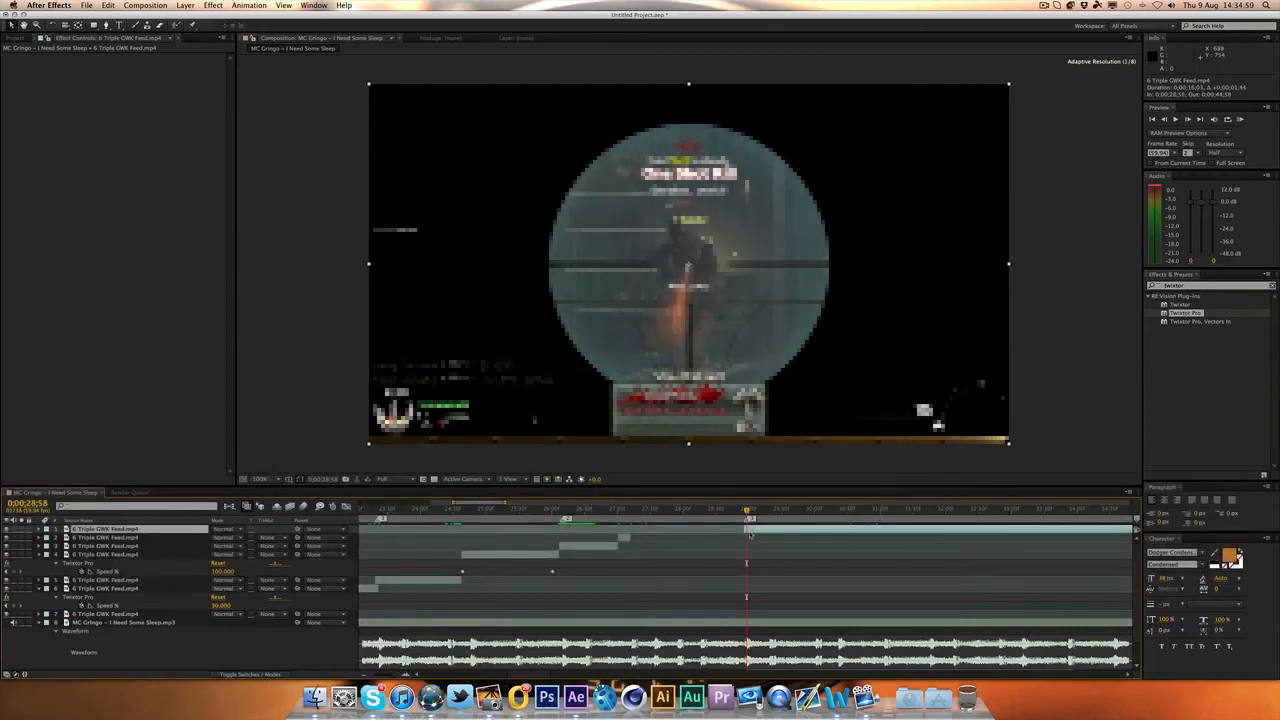
key(shift+Page_Up)
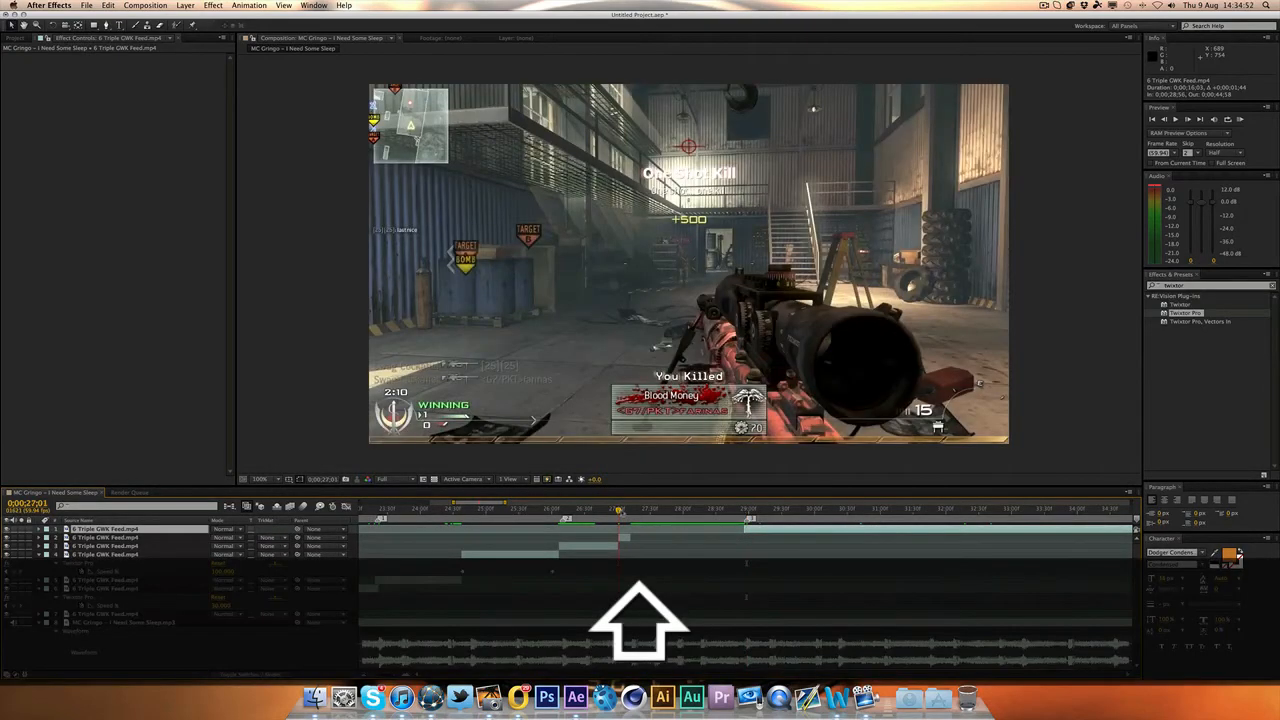
click(623, 536)
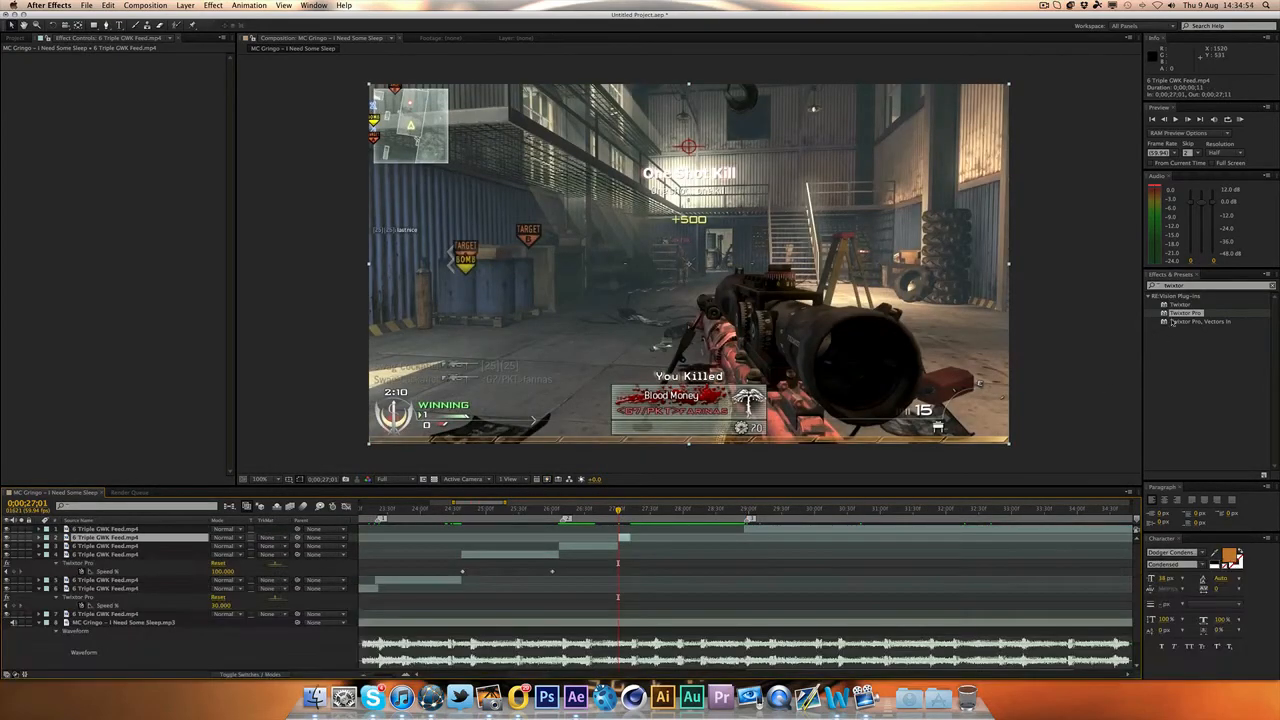
Step: Apply Twixtor Pro with 59.94 fps input, Contrast/Edge Enhance prep, Inverse w/ Smart Blend warping and Main_BG Sensitivity 100
click(622, 541)
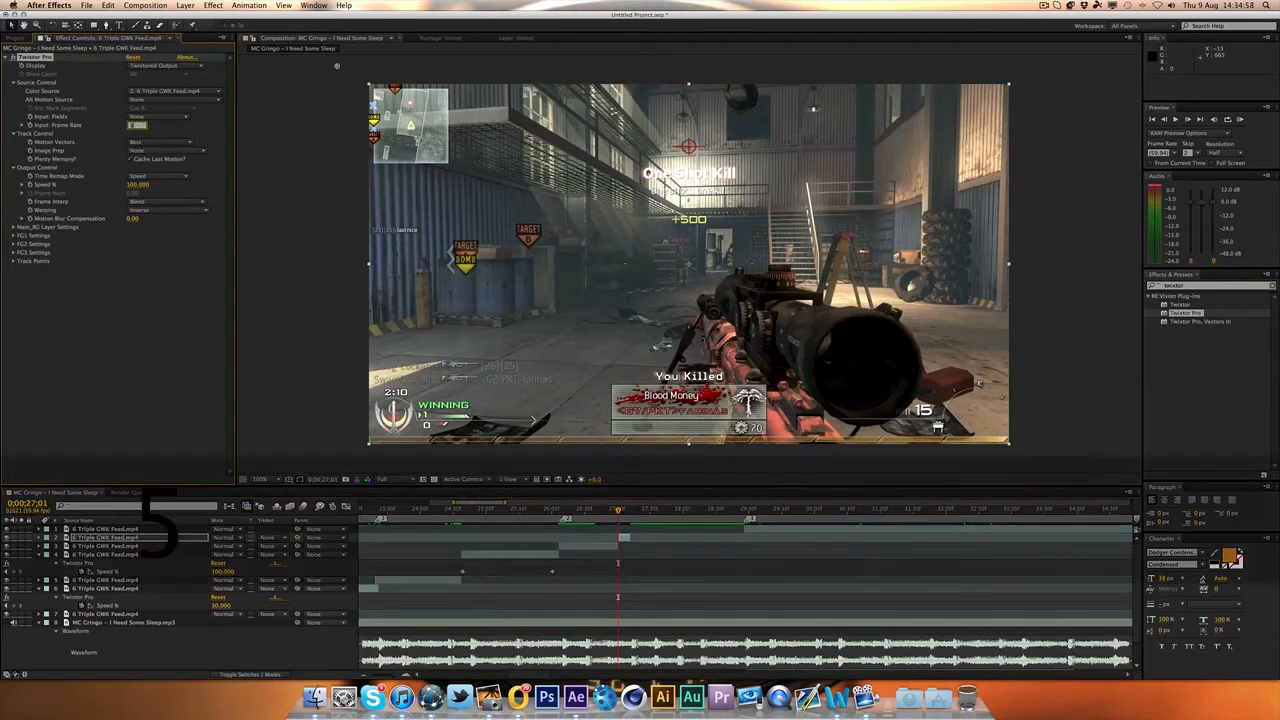
text(59.94)
key(Return)
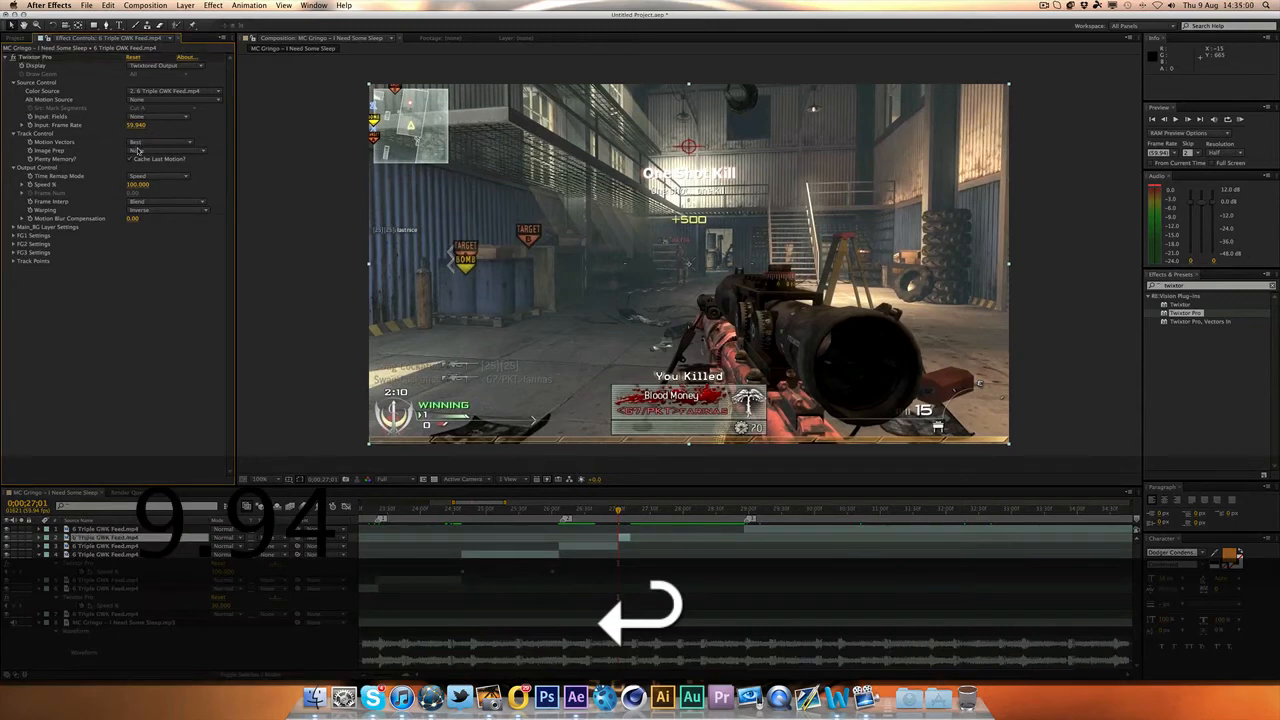
click(140, 150)
click(30, 184)
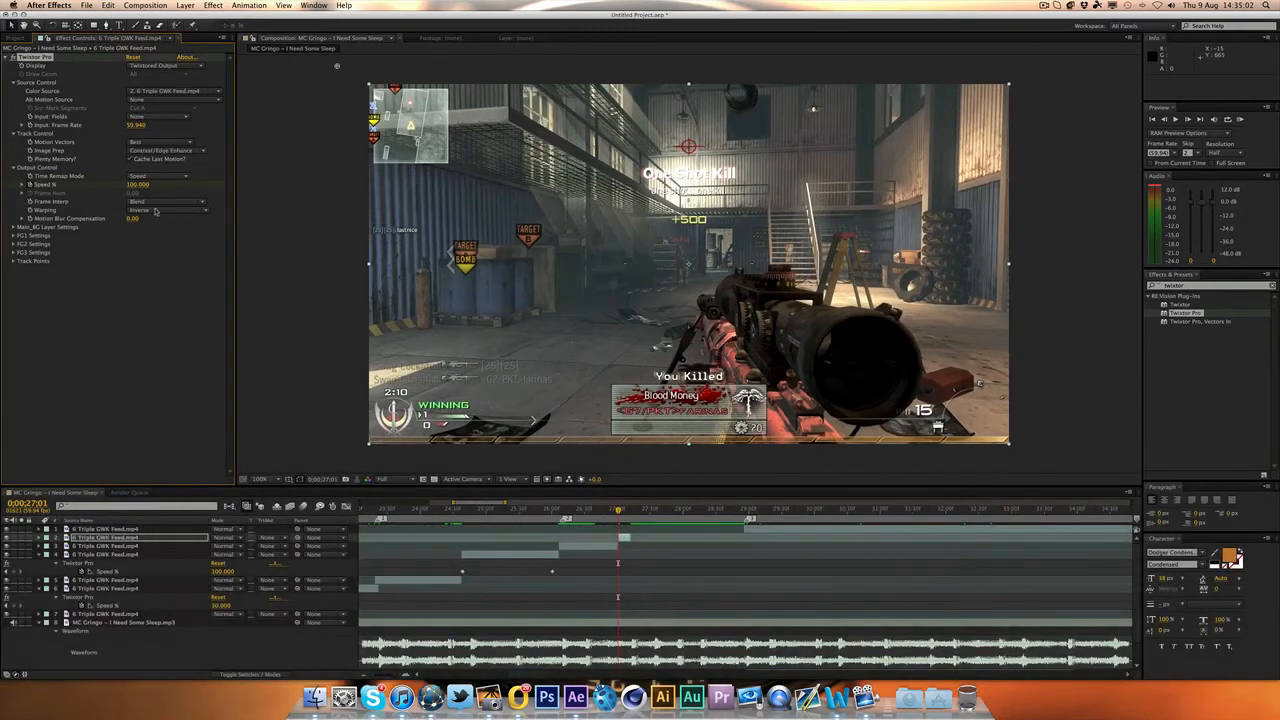
click(168, 210)
click(168, 218)
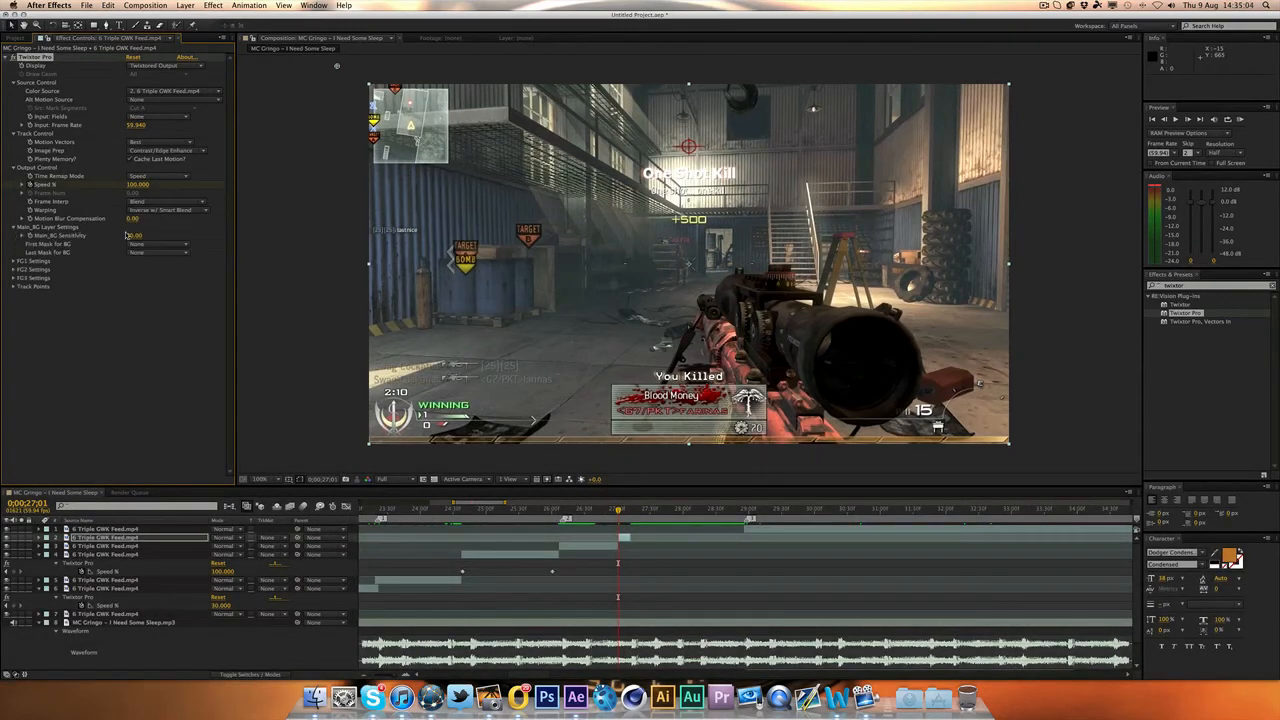
click(133, 235)
text(100)
key(Return)
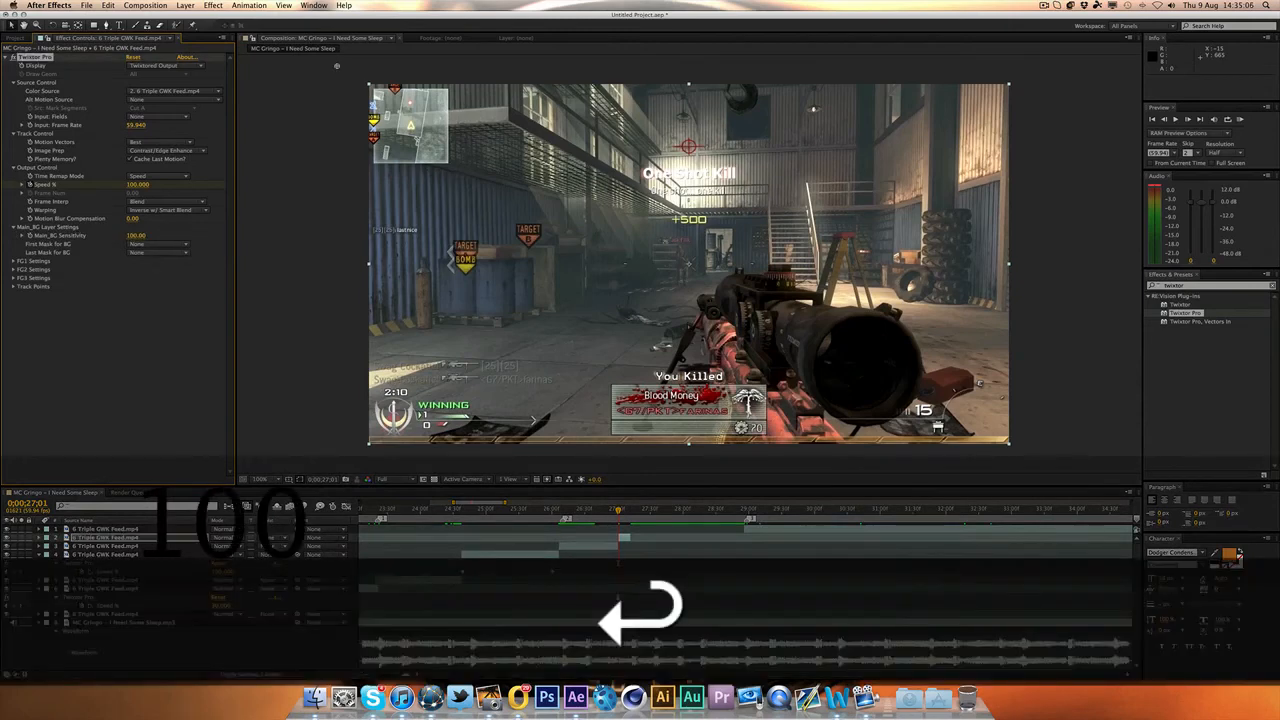
Step: Set the piece to 7% speed and play back the slowed section to check it
key(super+Right)
key(super+Right)
text(7.000)
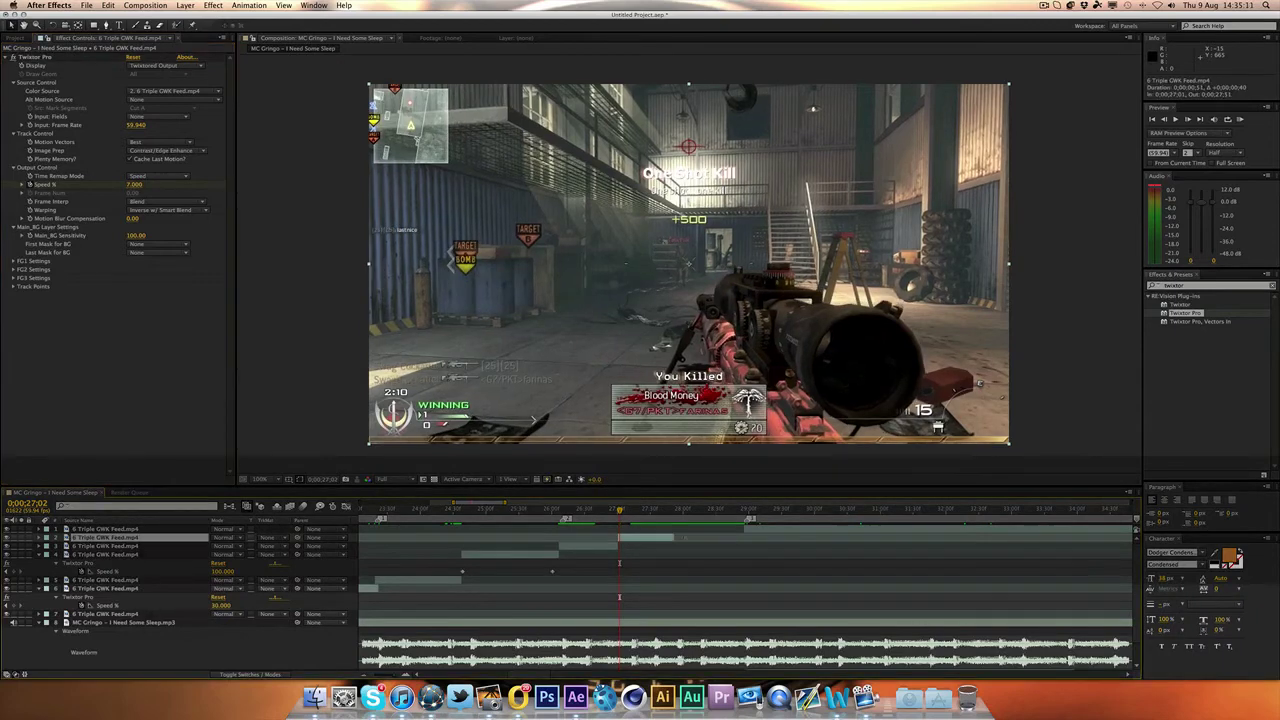
key(alt+bracketright)
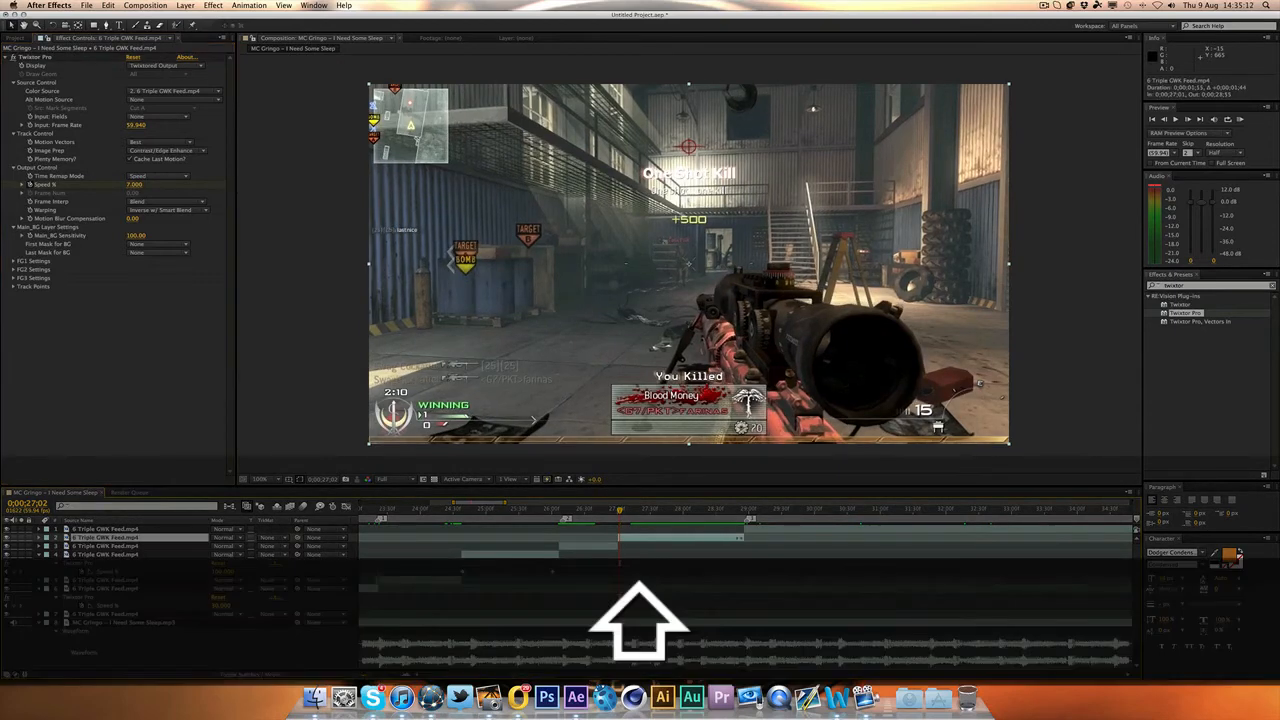
key(space)
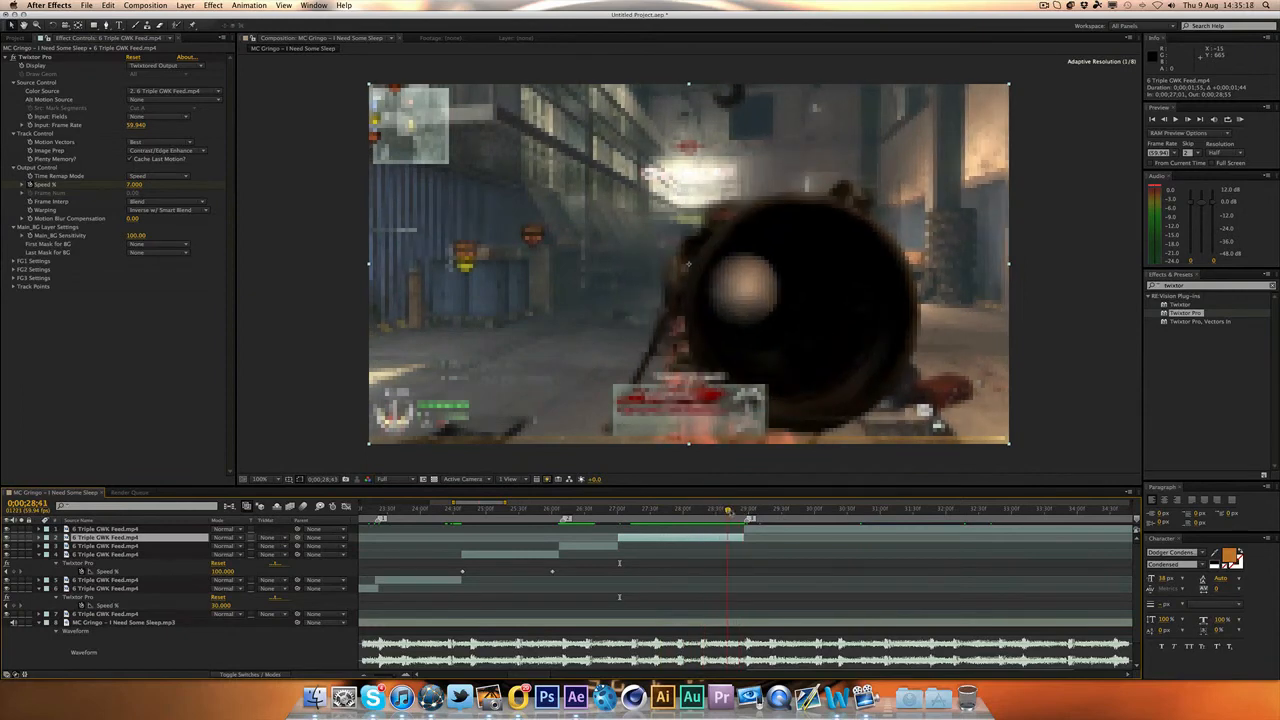
key(u)
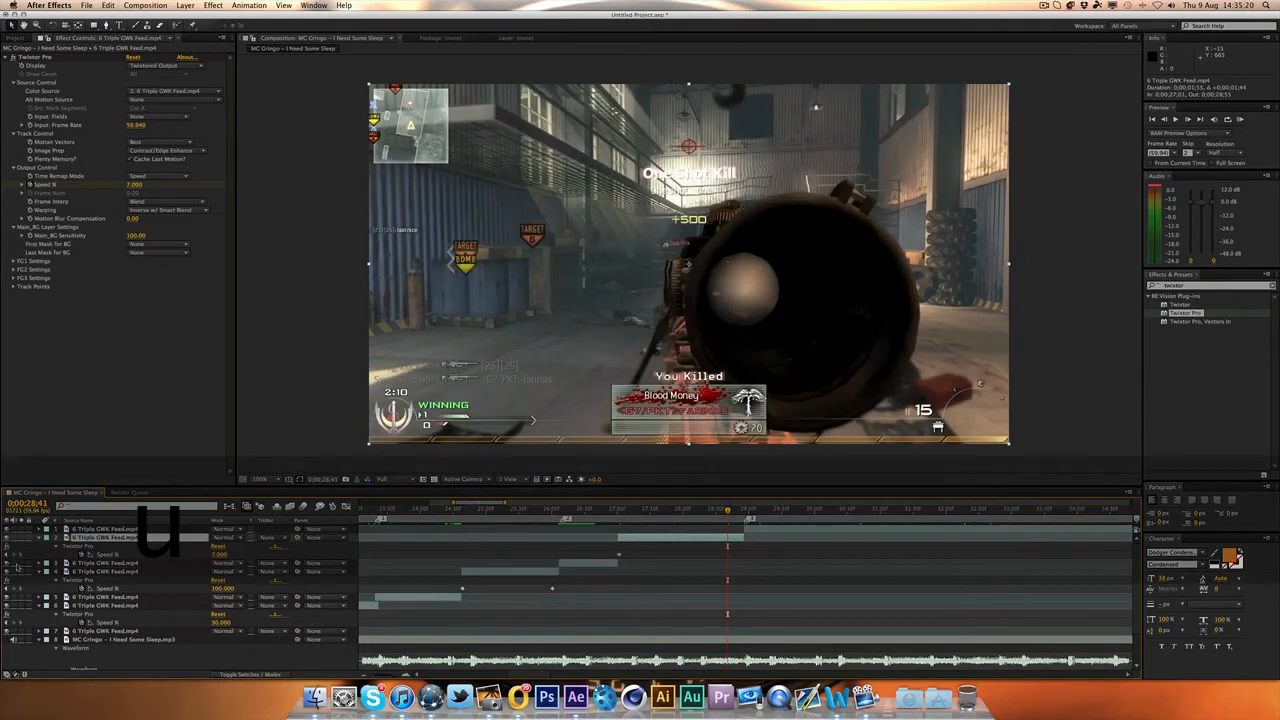
Step: Keyframe Speed back to 100% one frame on and move that keyframe to about 28:54
click(100, 537)
key(super+Right)
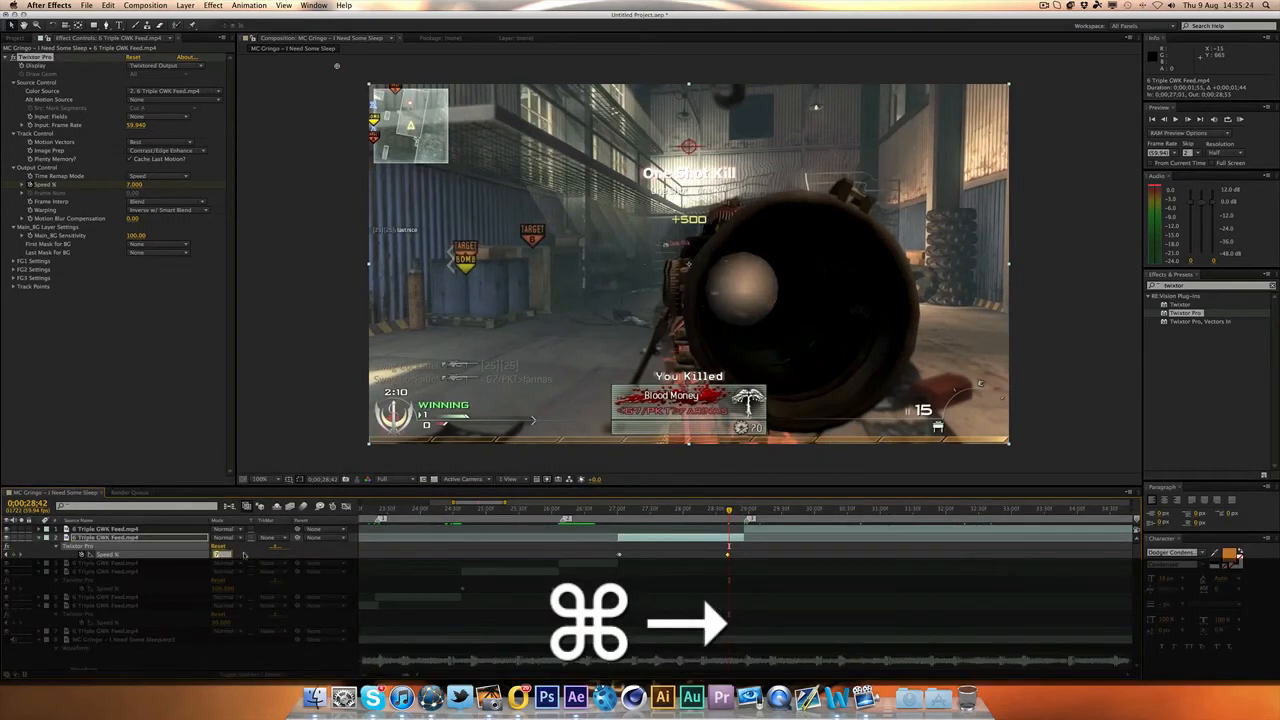
text(100)
key(Return)
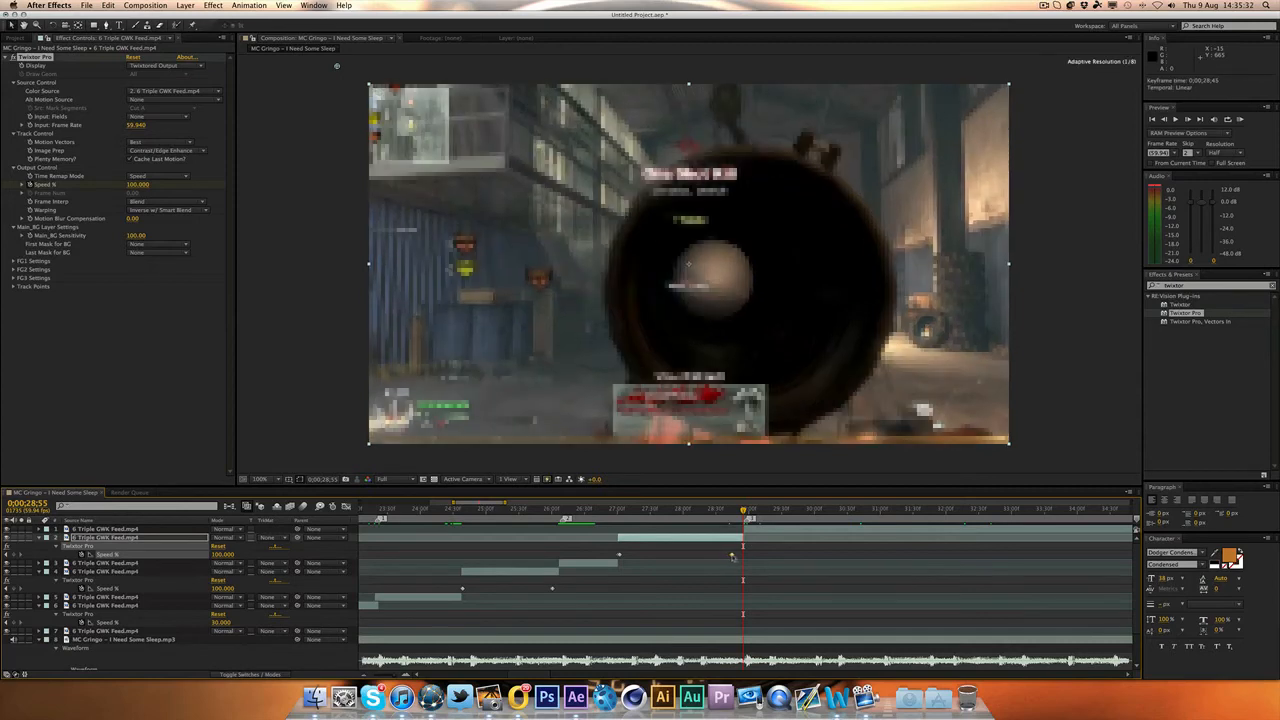
drag(730, 557, 742, 553)
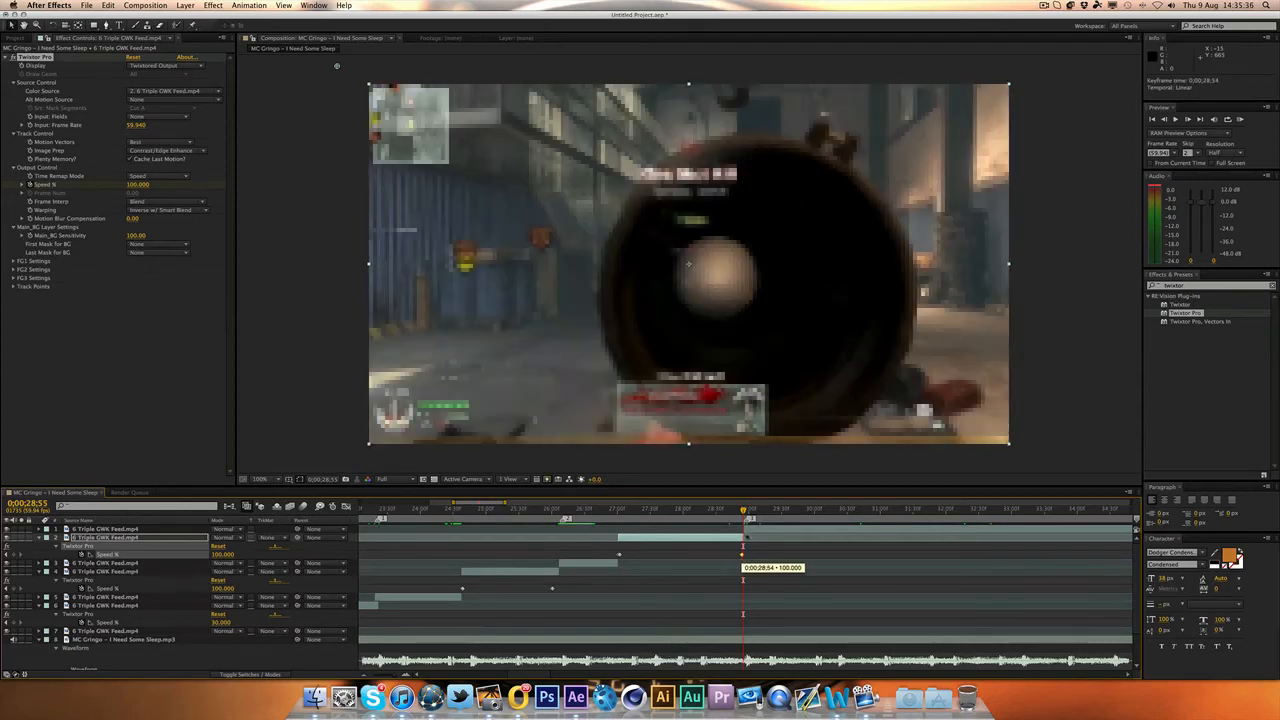
drag(743, 512, 780, 512)
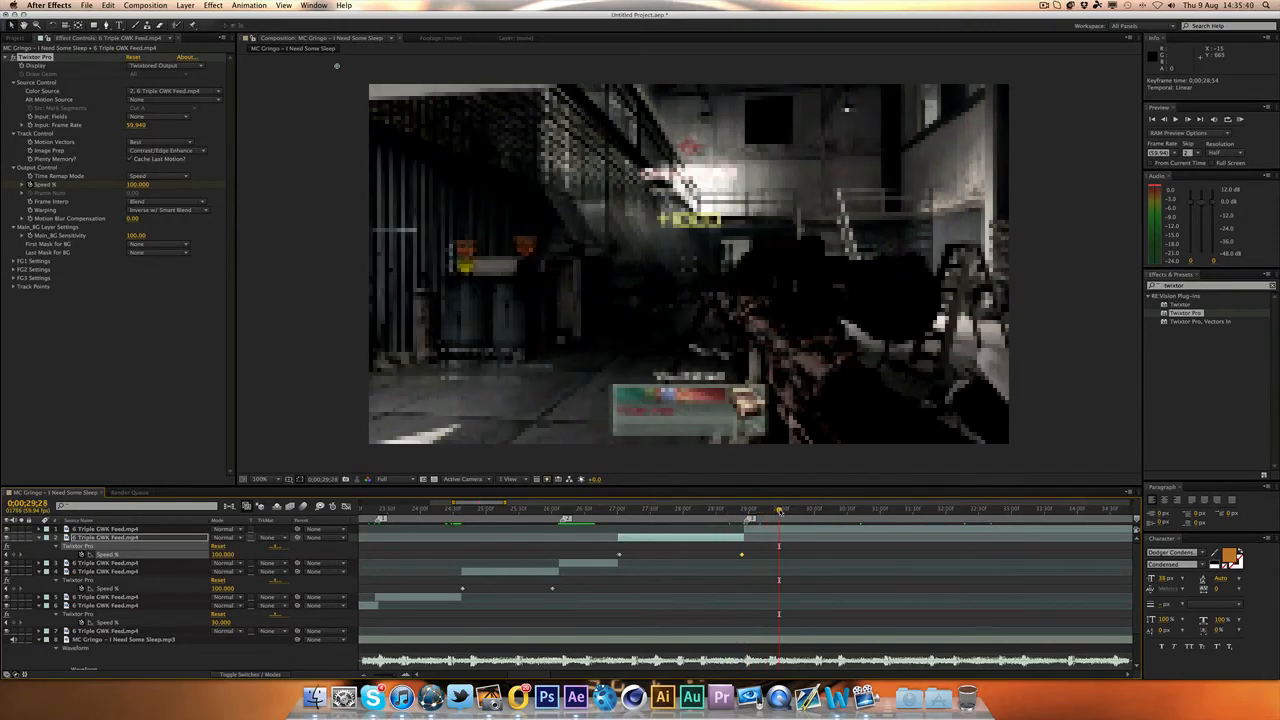
Step: Split off the next scope-in piece and apply Twixtor Pro at 59.94 fps, smart-blend warping and Sensitivity 100
key(super+shift+d)
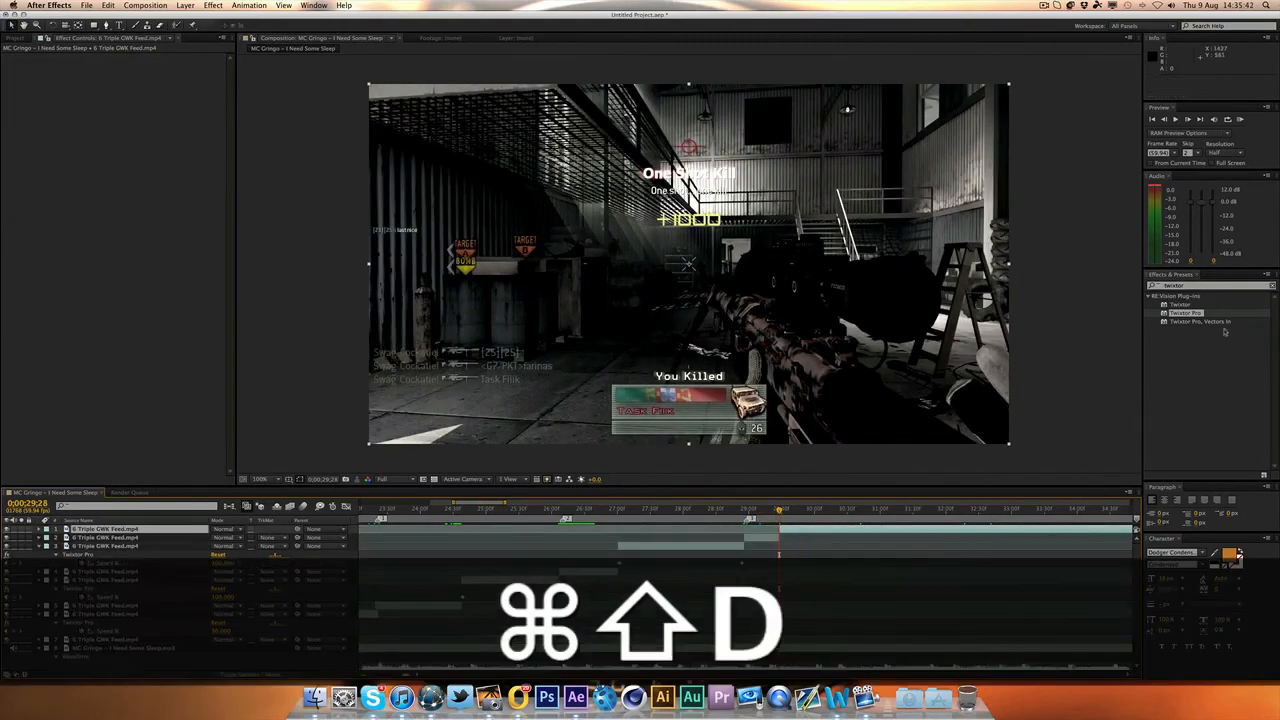
double_click(1196, 313)
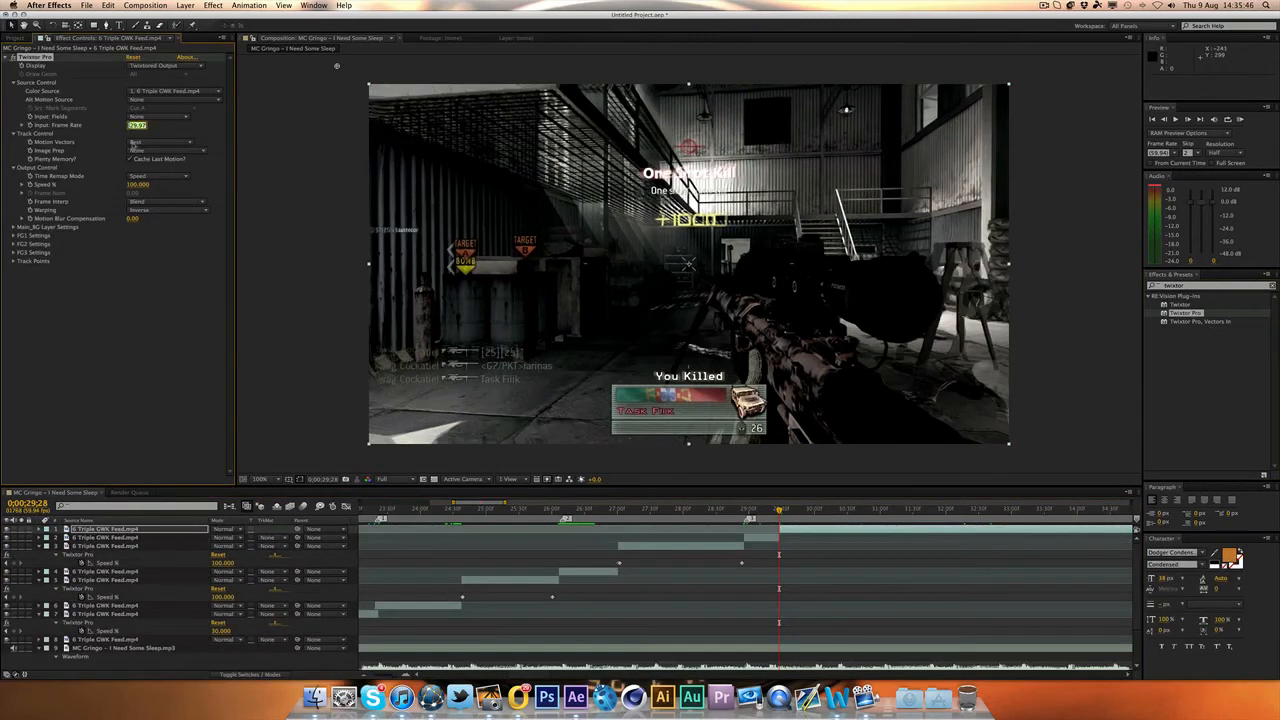
text(59.94)
key(Return)
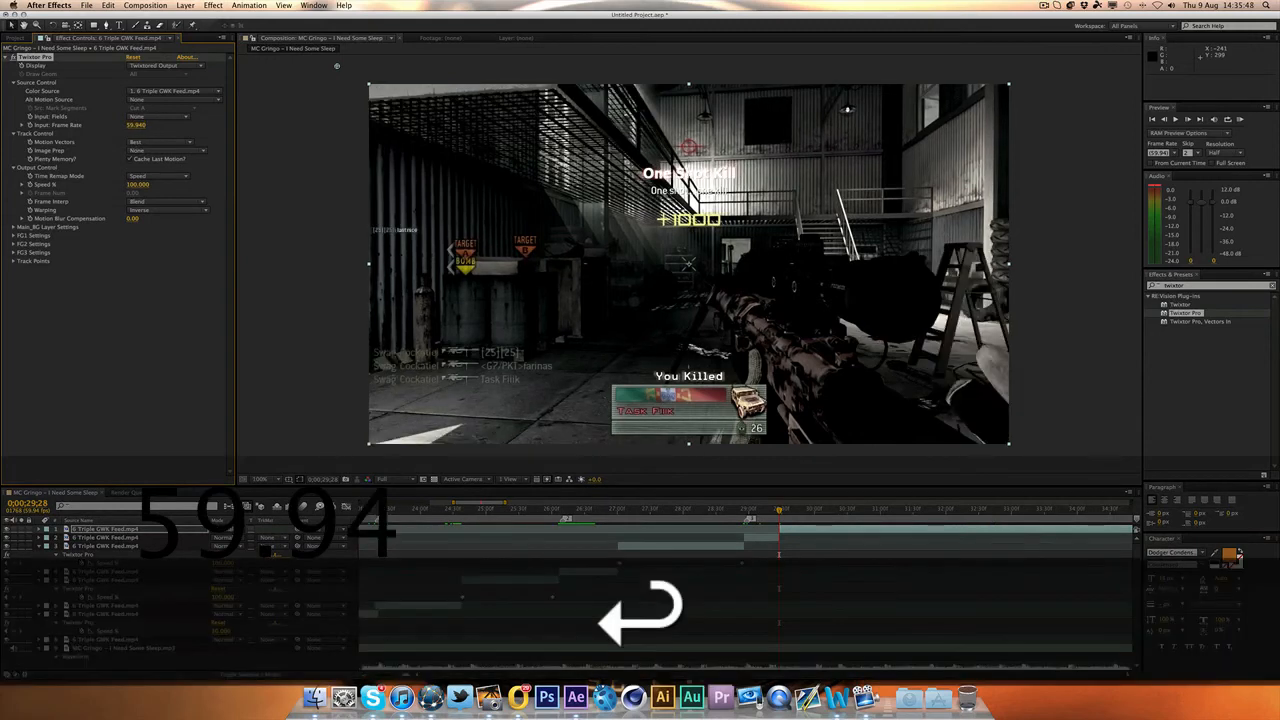
click(165, 150)
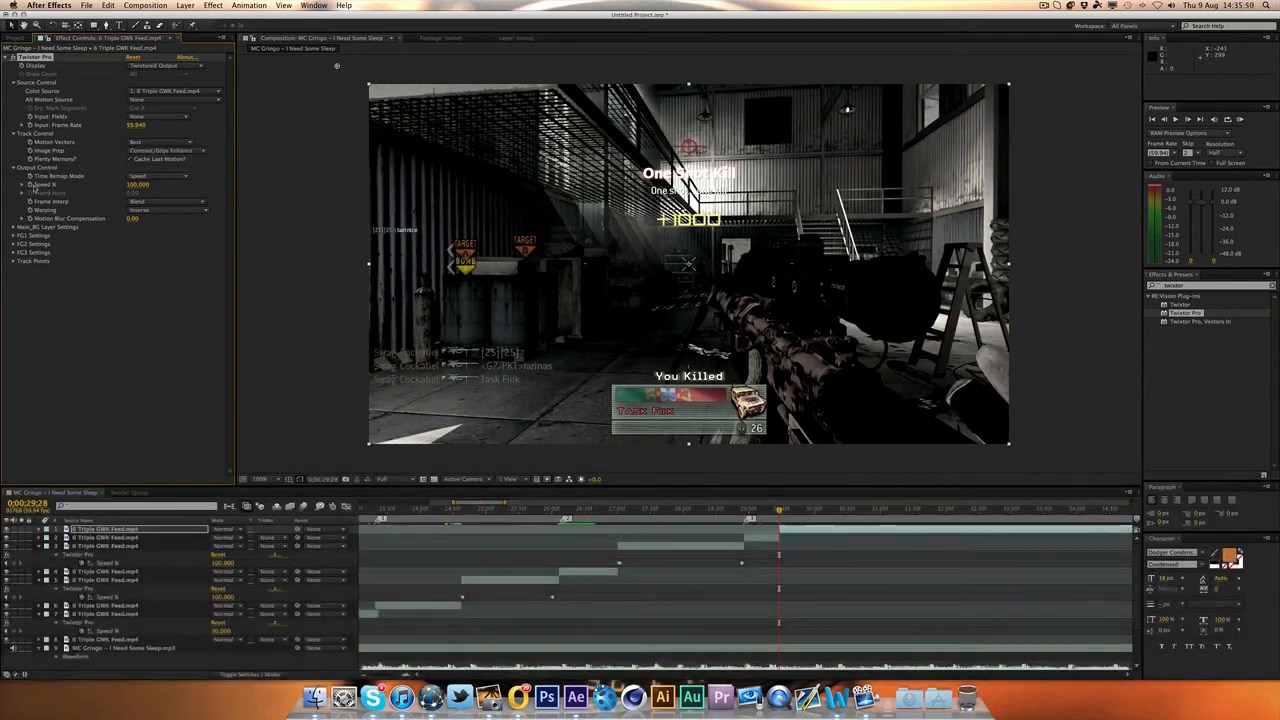
click(165, 210)
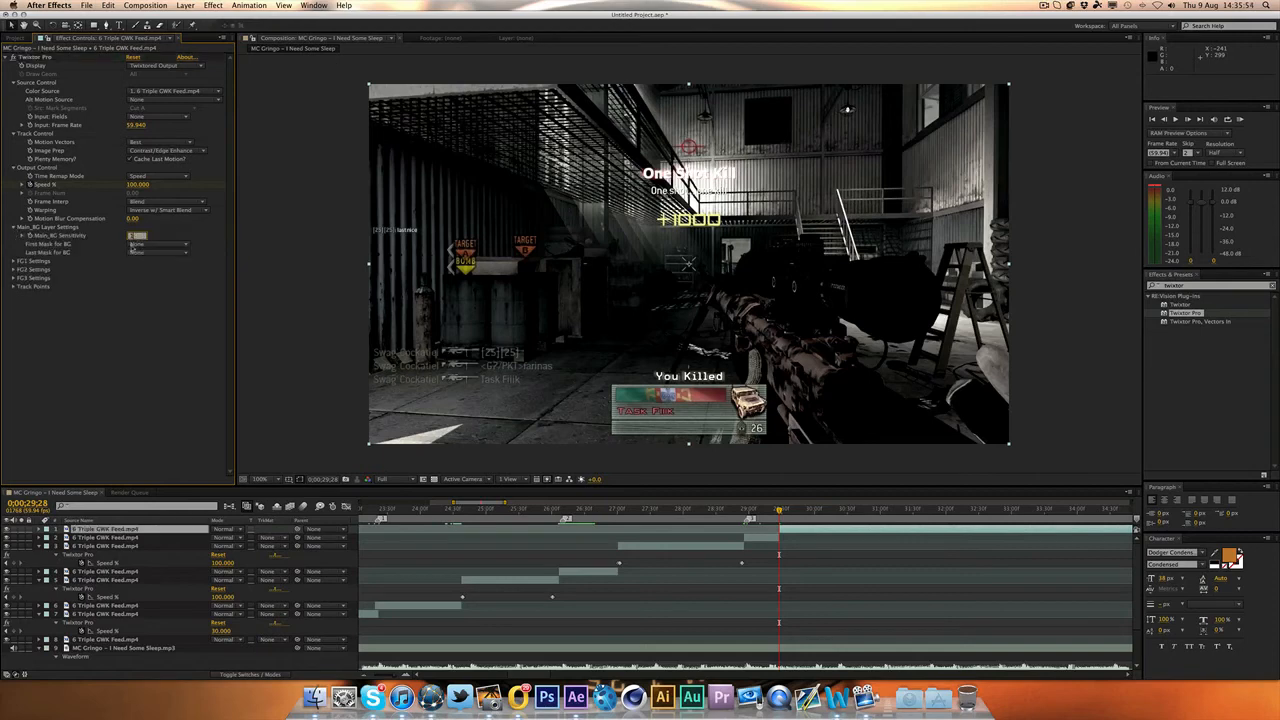
click(135, 236)
text(100)
key(Return)
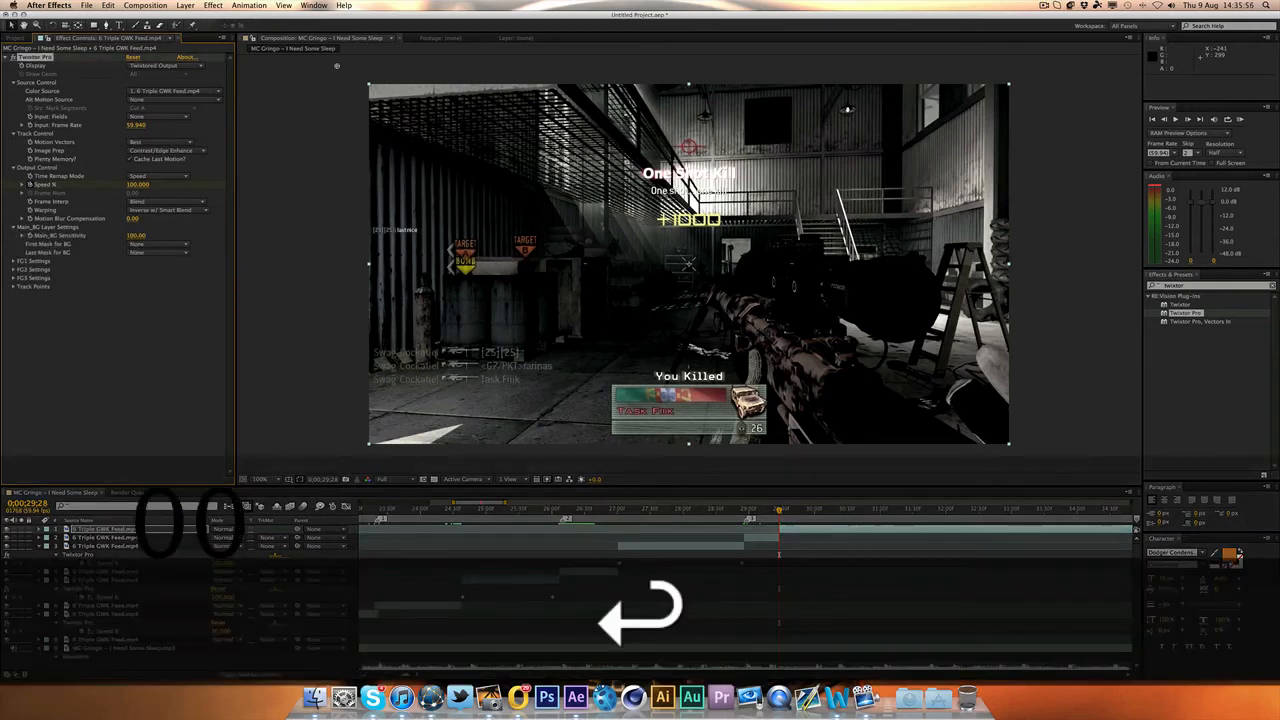
Step: Set the new piece's Twixtor speed to 2% and zoom the timeline out
key(super+Right)
click(138, 184)
text(2)
key(Return)
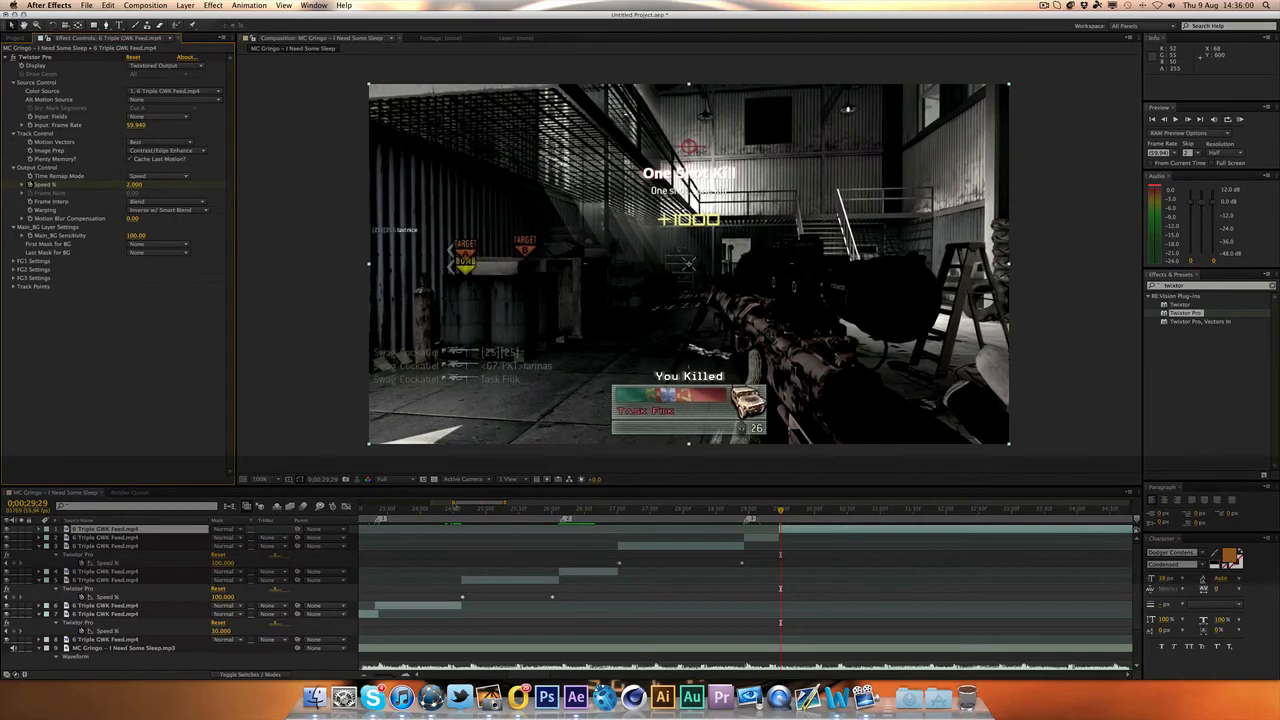
mouse_move(560, 507)
mouse_down()
mouse_move(478, 507)
mouse_move(498, 506)
mouse_up()
click(489, 466)
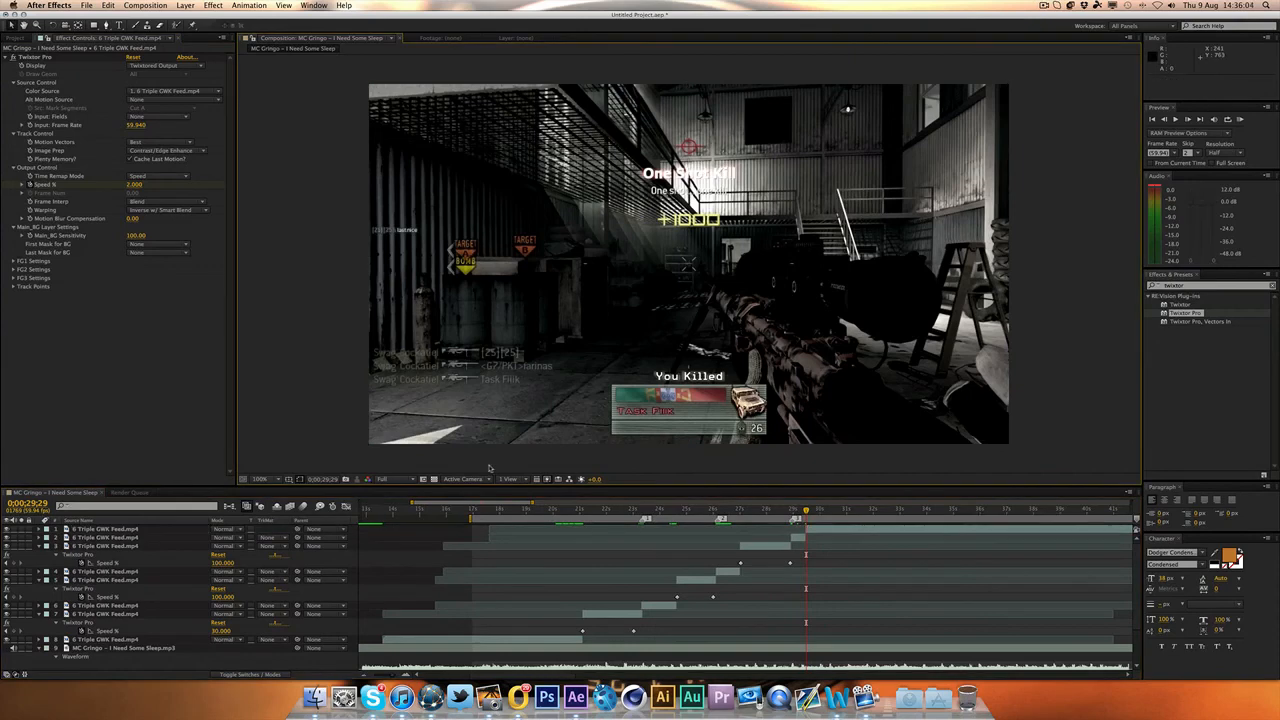
key(super)
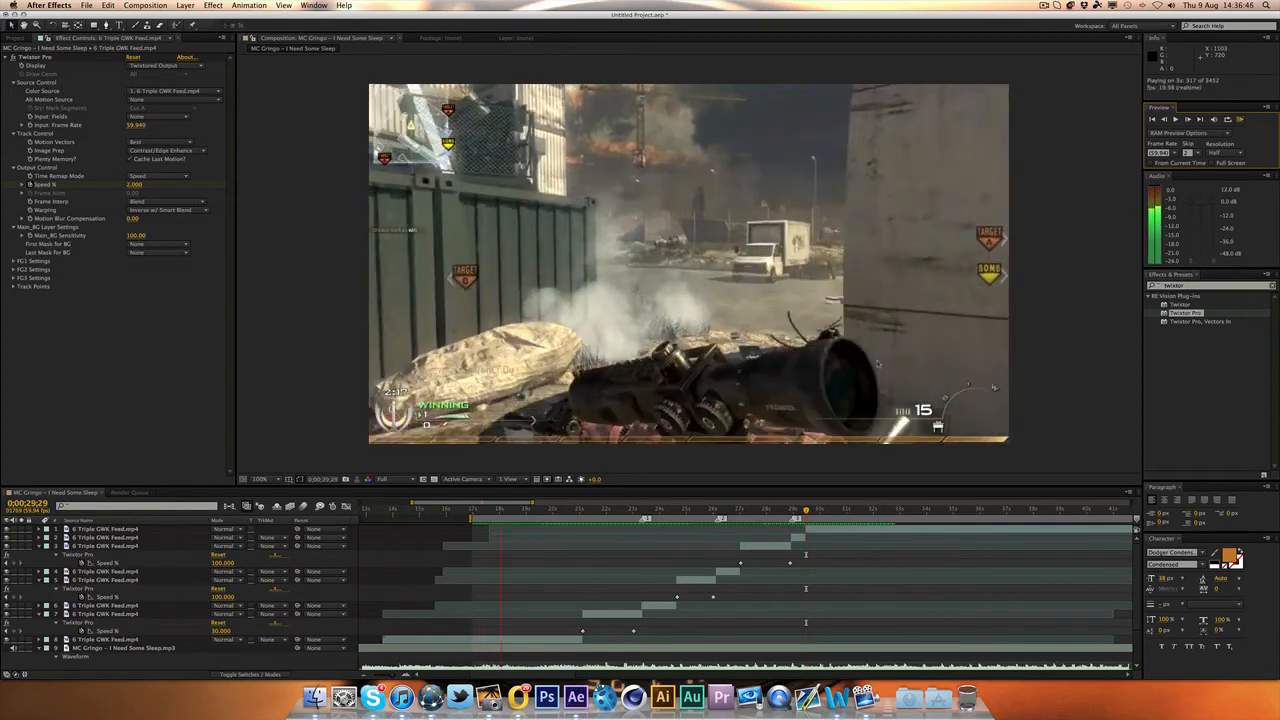
key(XF86AudioLowerVolume)
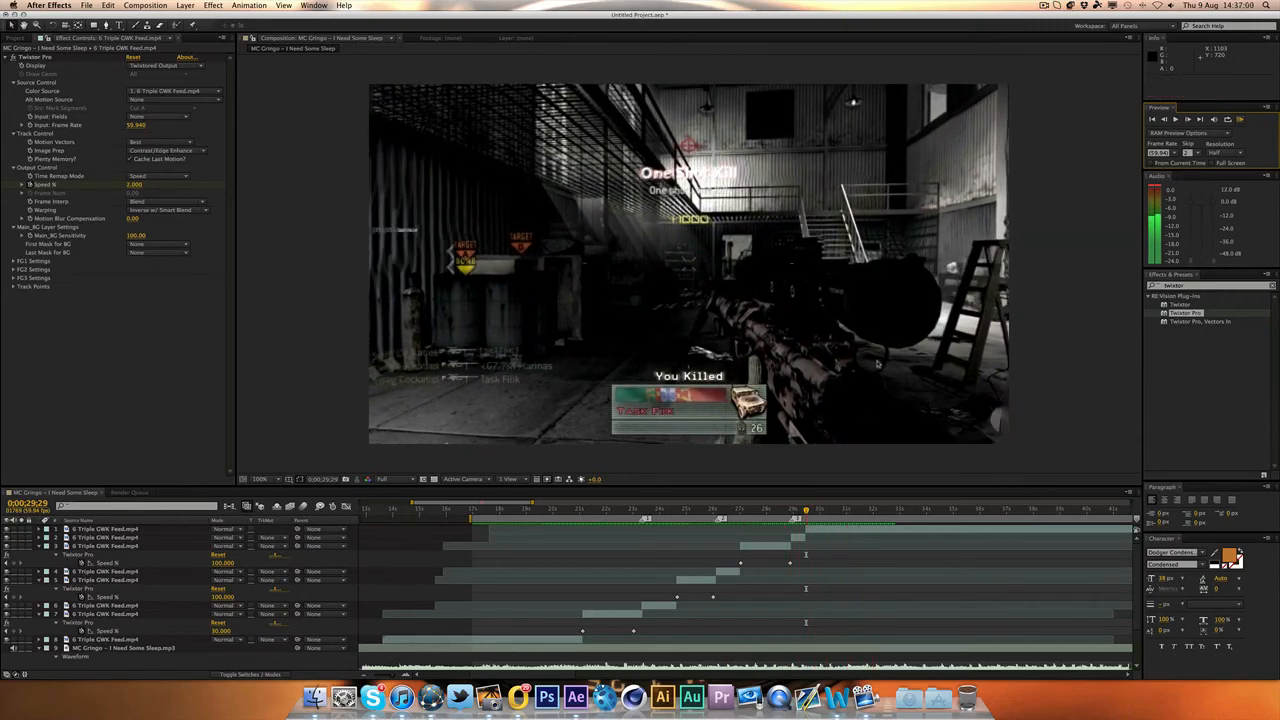
key(space)
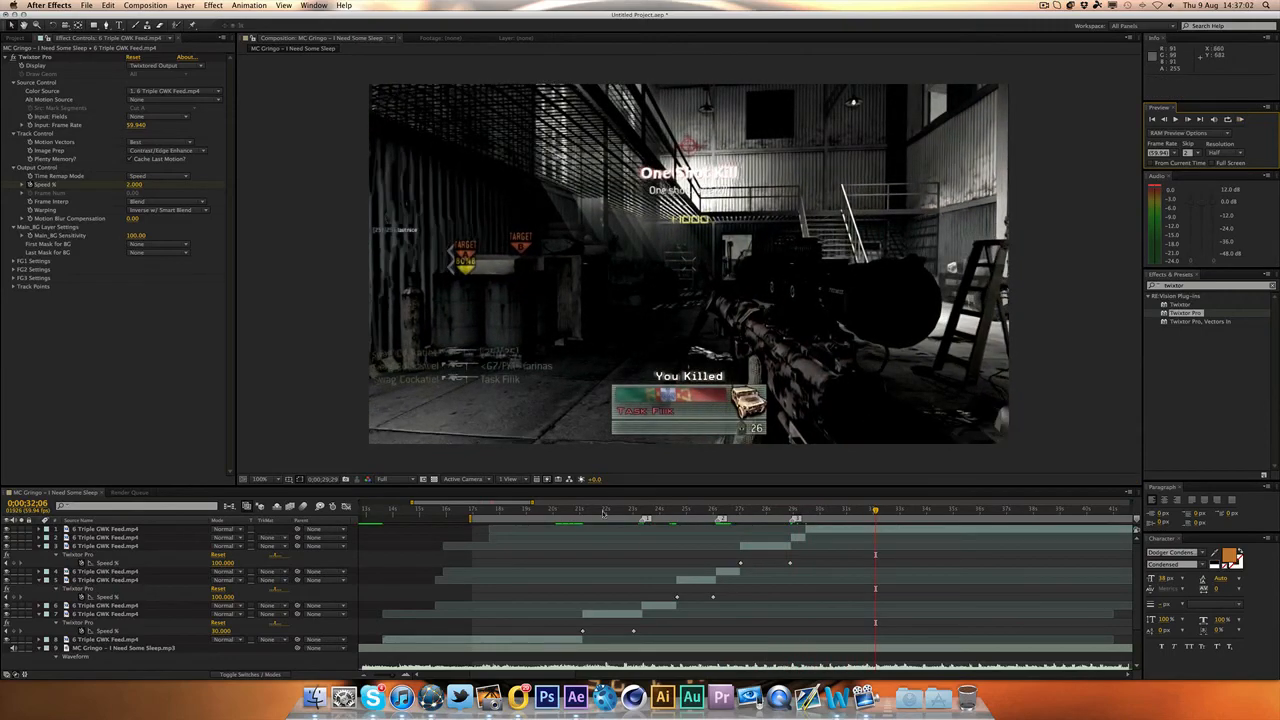
drag(604, 513, 660, 511)
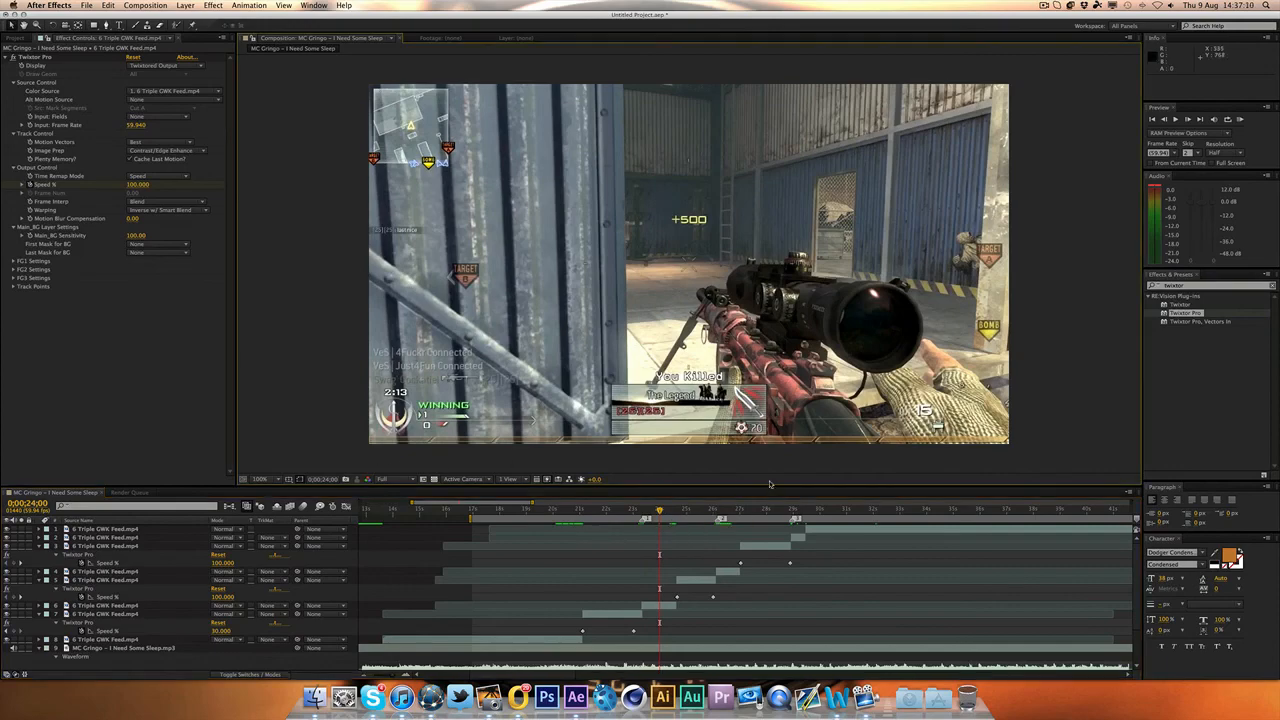
drag(660, 511, 704, 511)
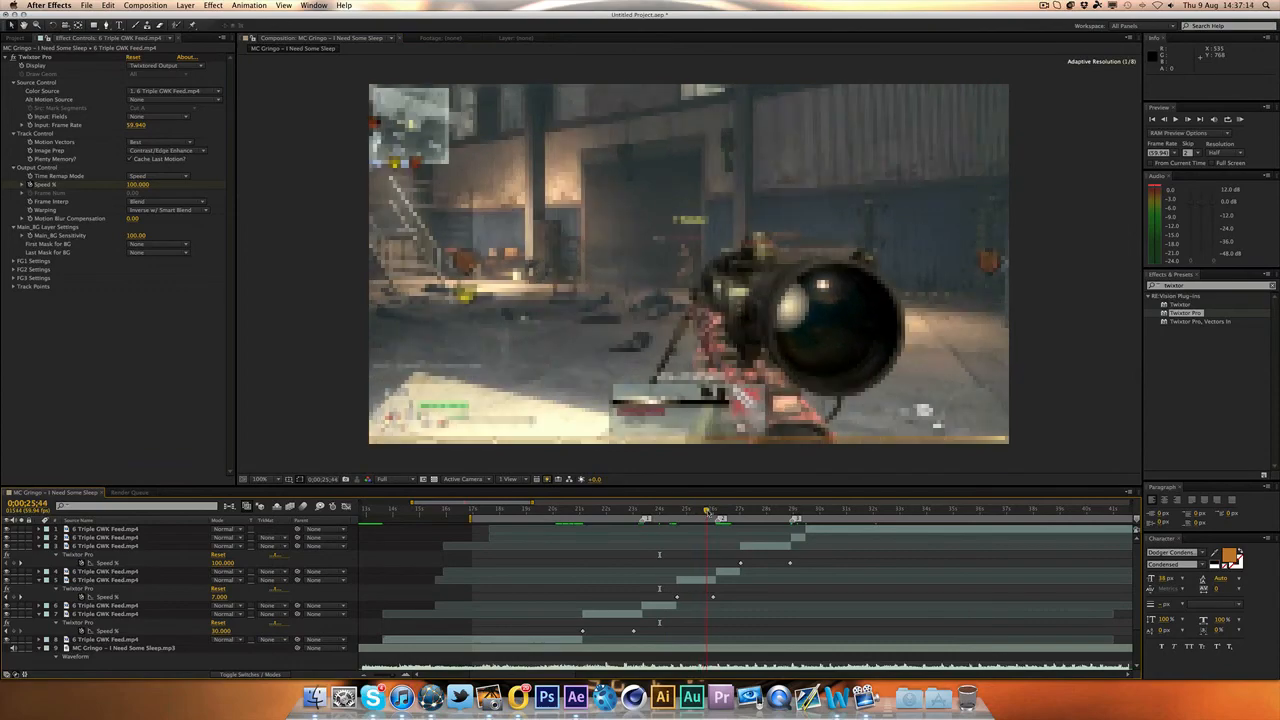
drag(704, 511, 738, 511)
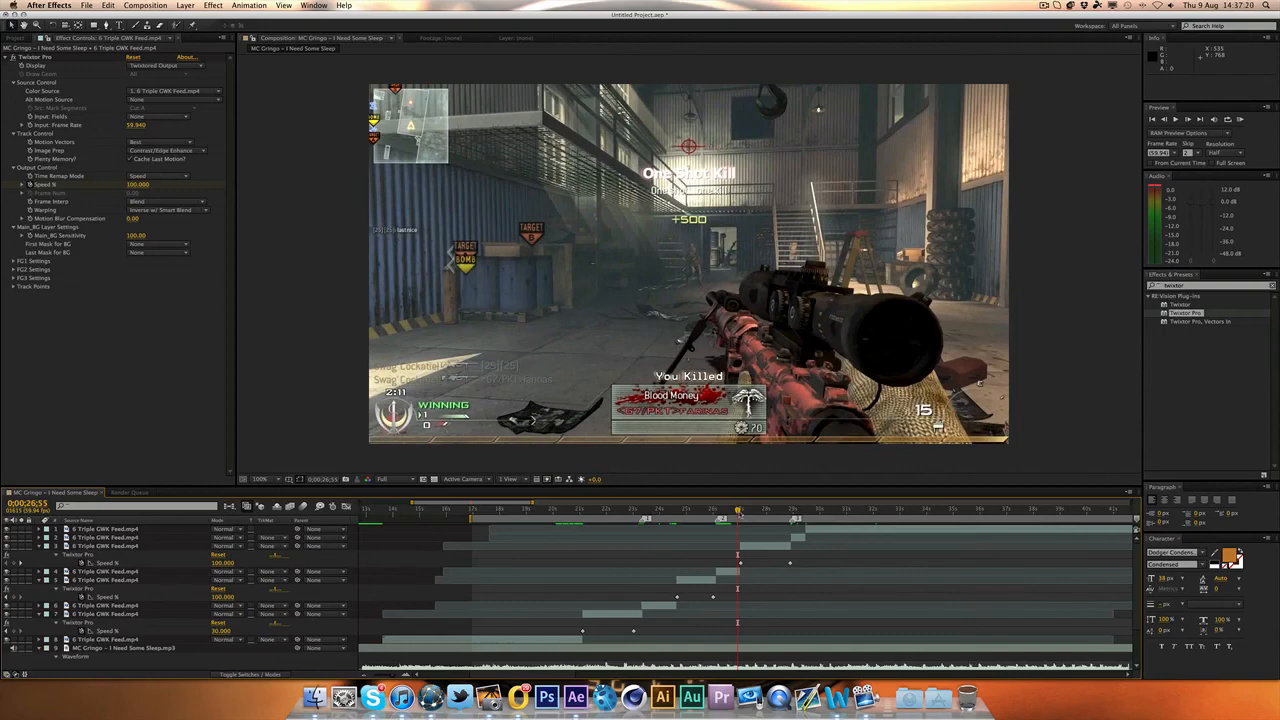
key(space)
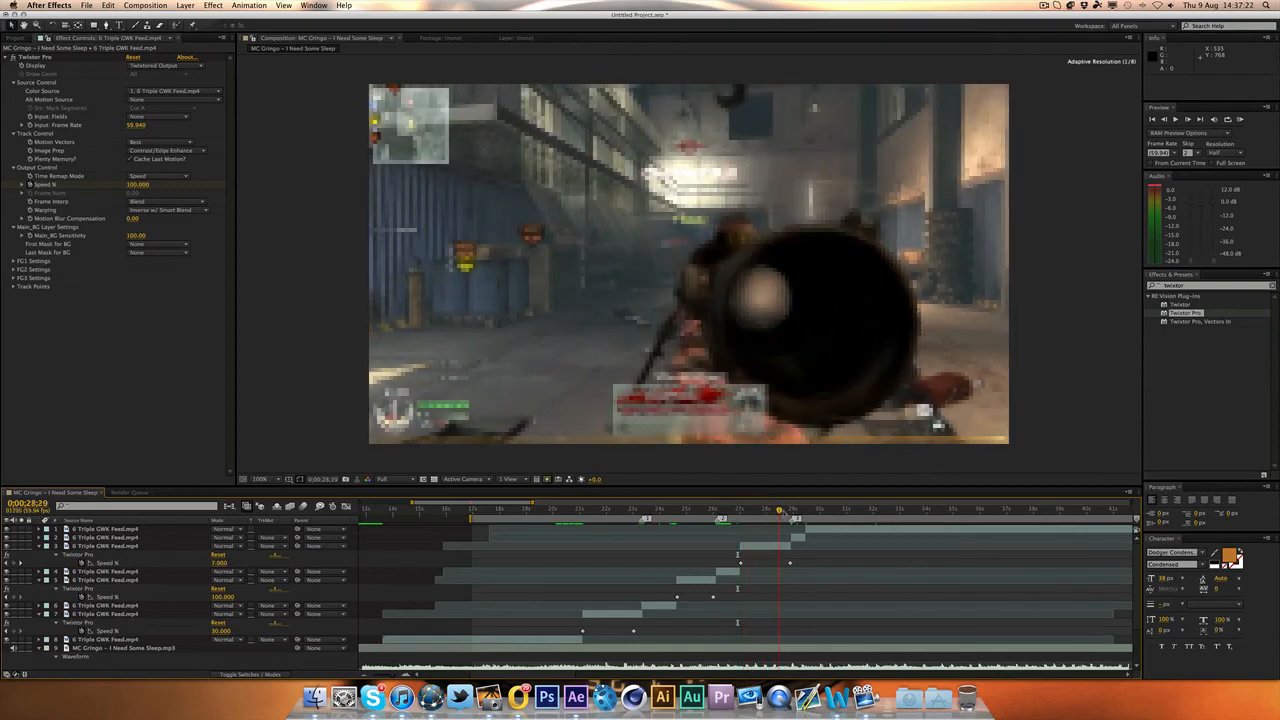